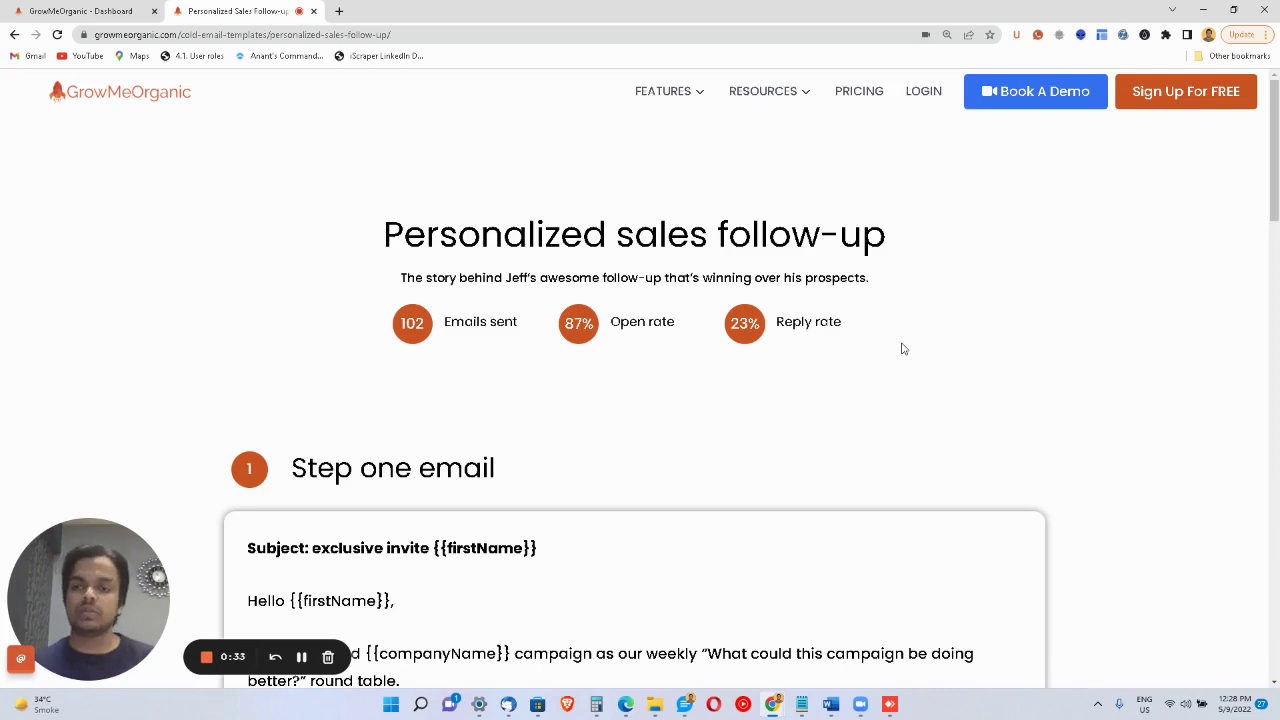
Examine the personalization placeholders in the step one email of the Personalized sales follow-up page, highlighting {{firstName}} in the subject.
{"action": "scroll", "coordinate": [902, 348], "scroll_direction": "down", "scroll_amount": 3}
{"action": "scroll", "coordinate": [809, 271], "scroll_direction": "up", "scroll_amount": 2}
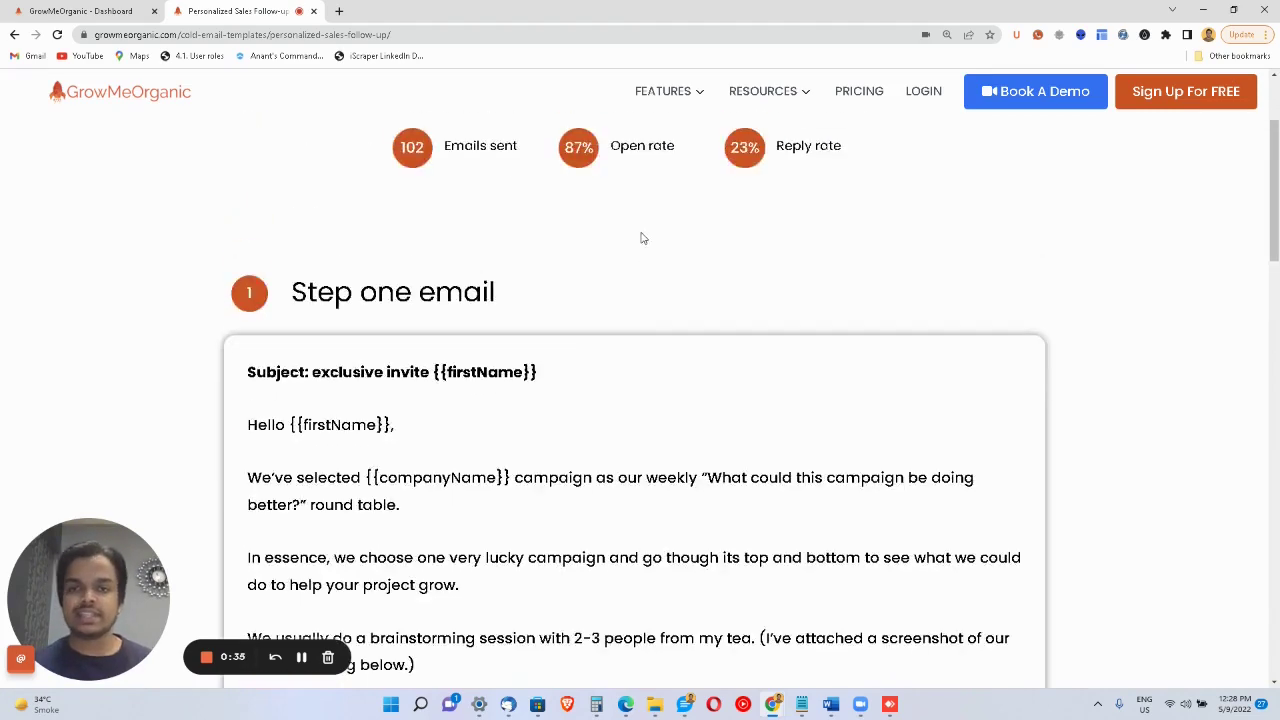
{"action": "left_click_drag", "start_coordinate": [433, 372], "coordinate": [567, 367]}
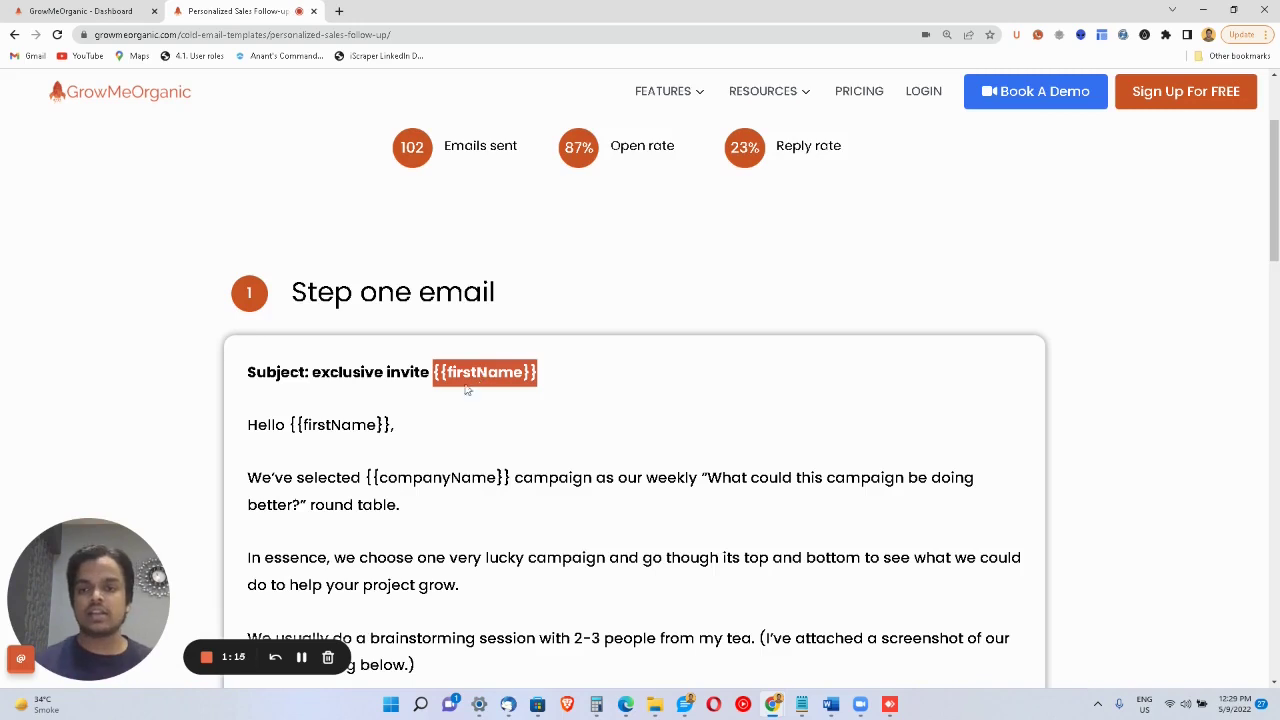
{"action": "left_click", "coordinate": [416, 479]}
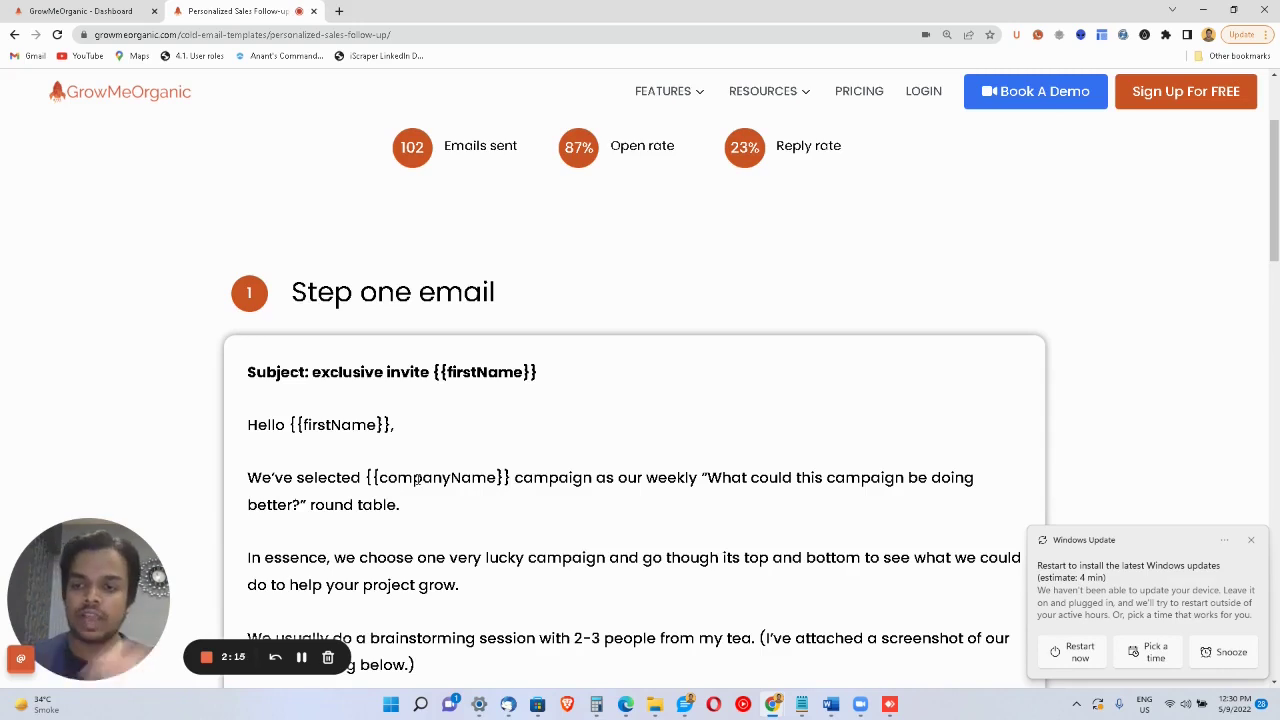
Examine the prospect spreadsheet's column headers, selecting the range from first_name to company_id.
{"action": "left_click", "coordinate": [3, 5]}
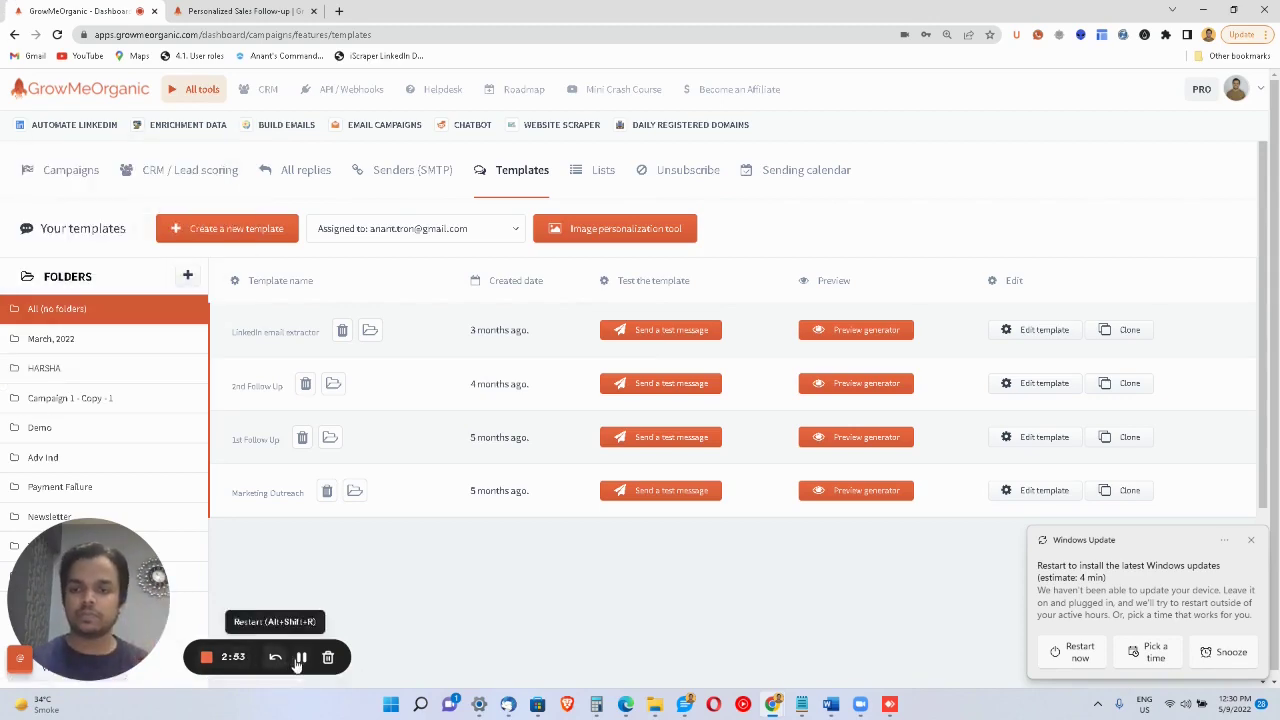
{"action": "left_click", "coordinate": [301, 657]}
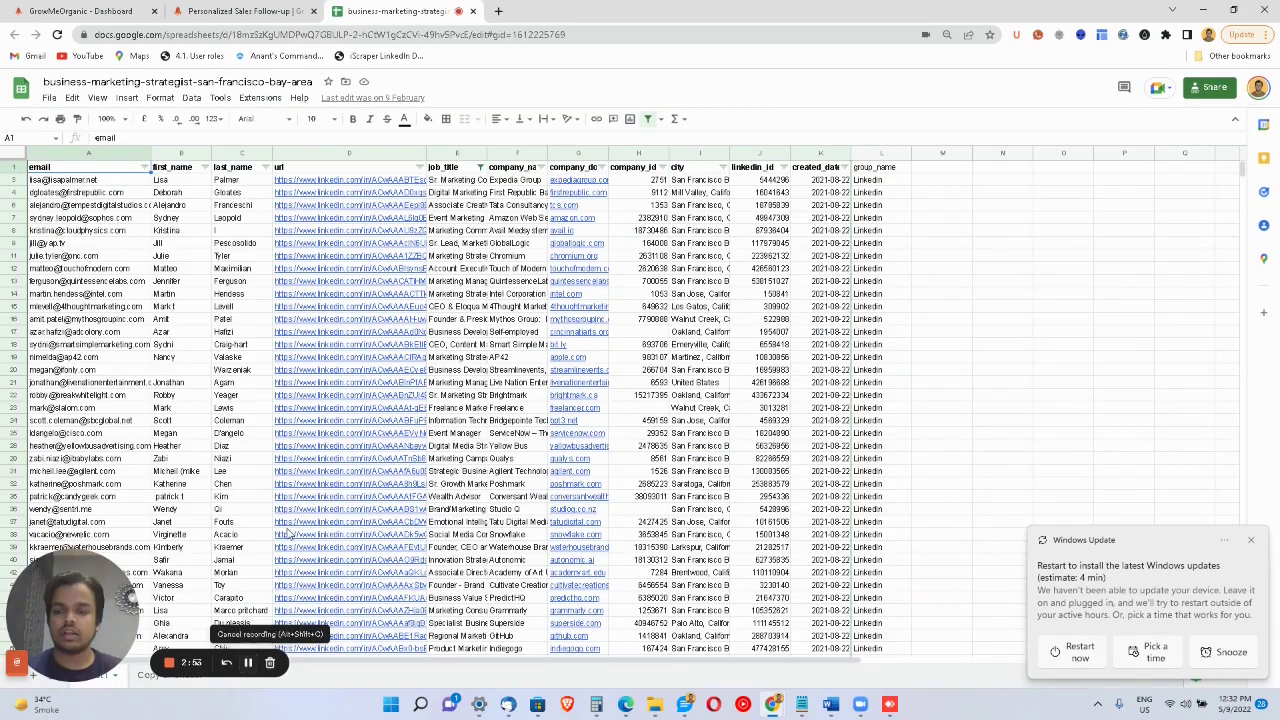
{"action": "mouse_move", "coordinate": [291, 538]}
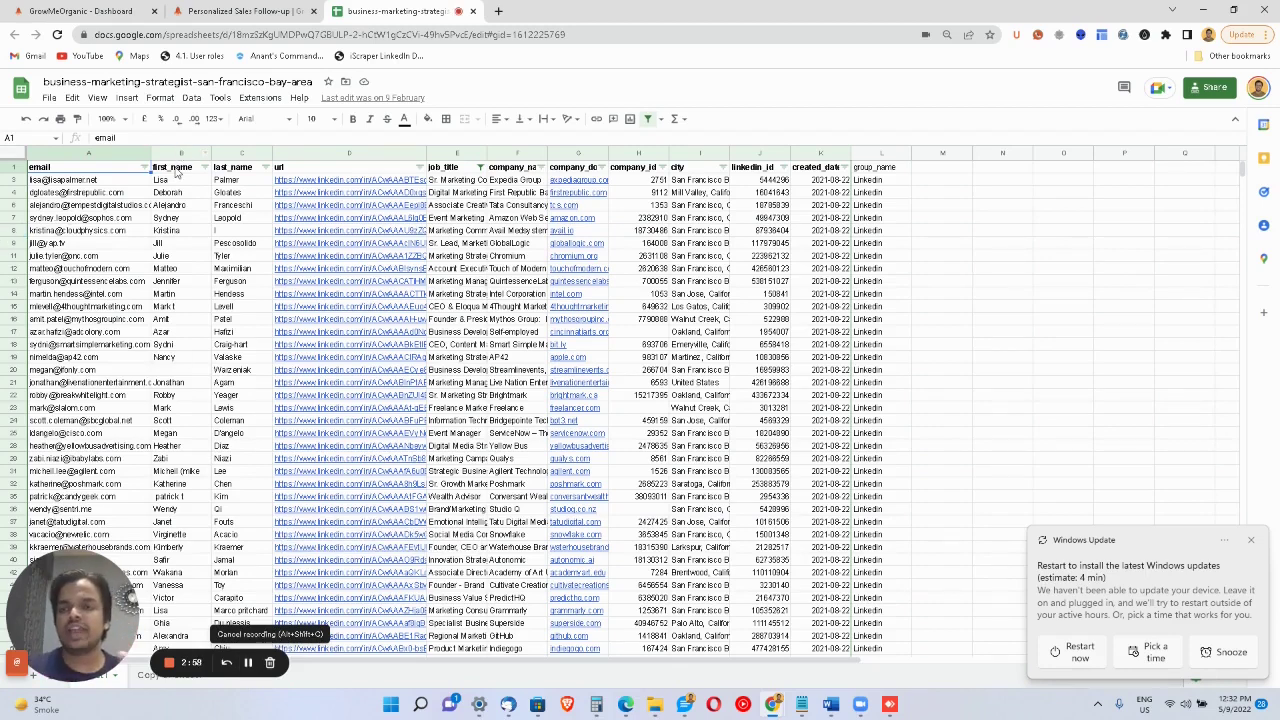
{"action": "left_click_drag", "start_coordinate": [175, 172], "coordinate": [625, 172]}
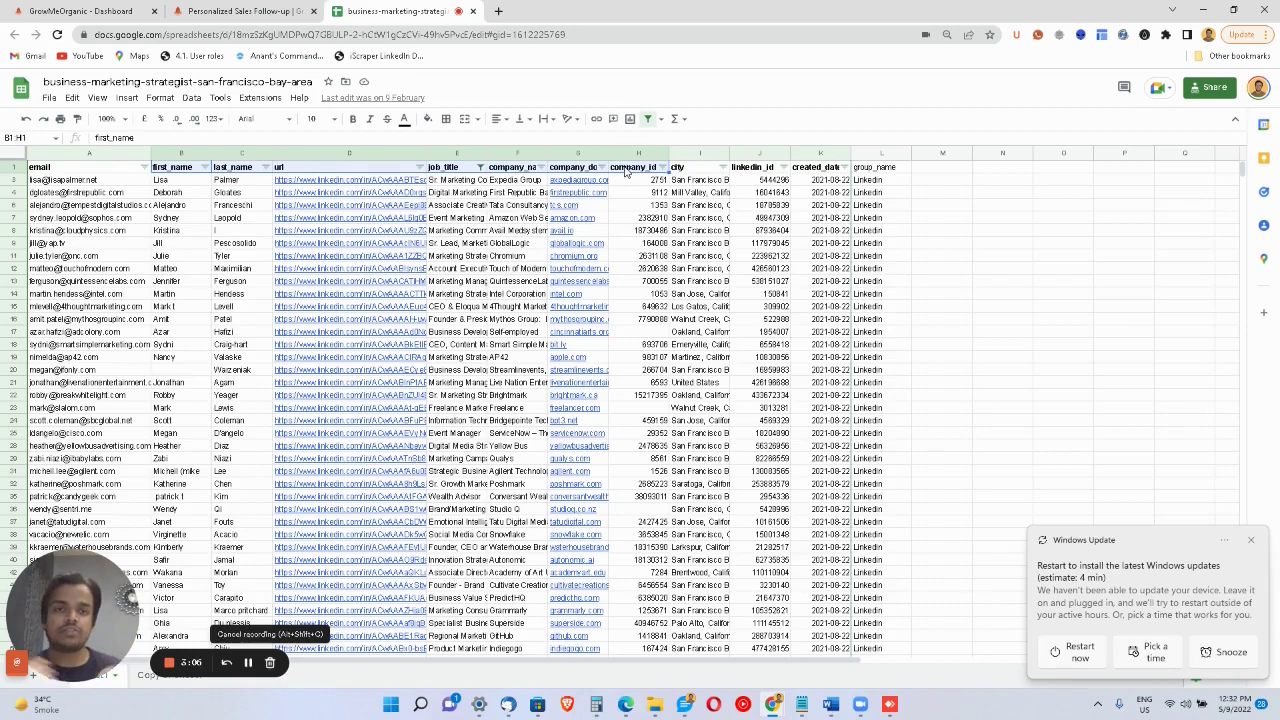
Add the header "first_line icebreaker" in cell M1, next to the group_name column.
{"action": "left_click", "coordinate": [948, 171]}
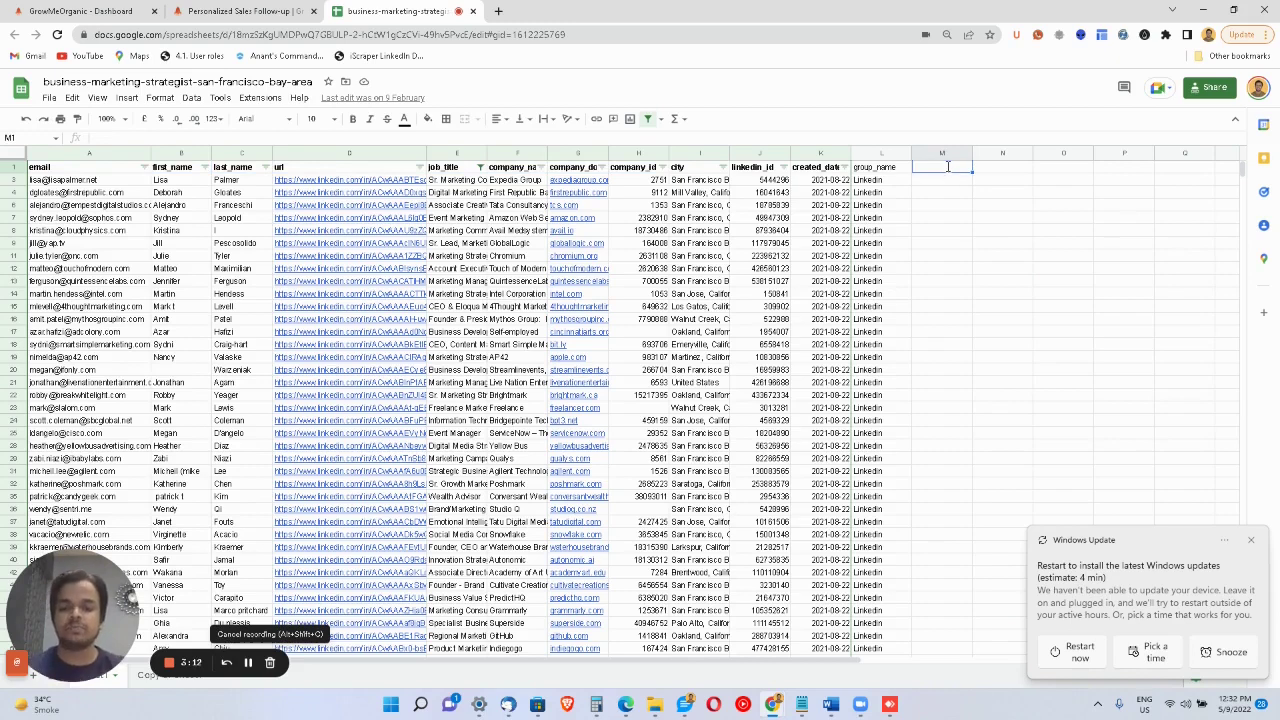
{"action": "type", "text": "first_lin"}
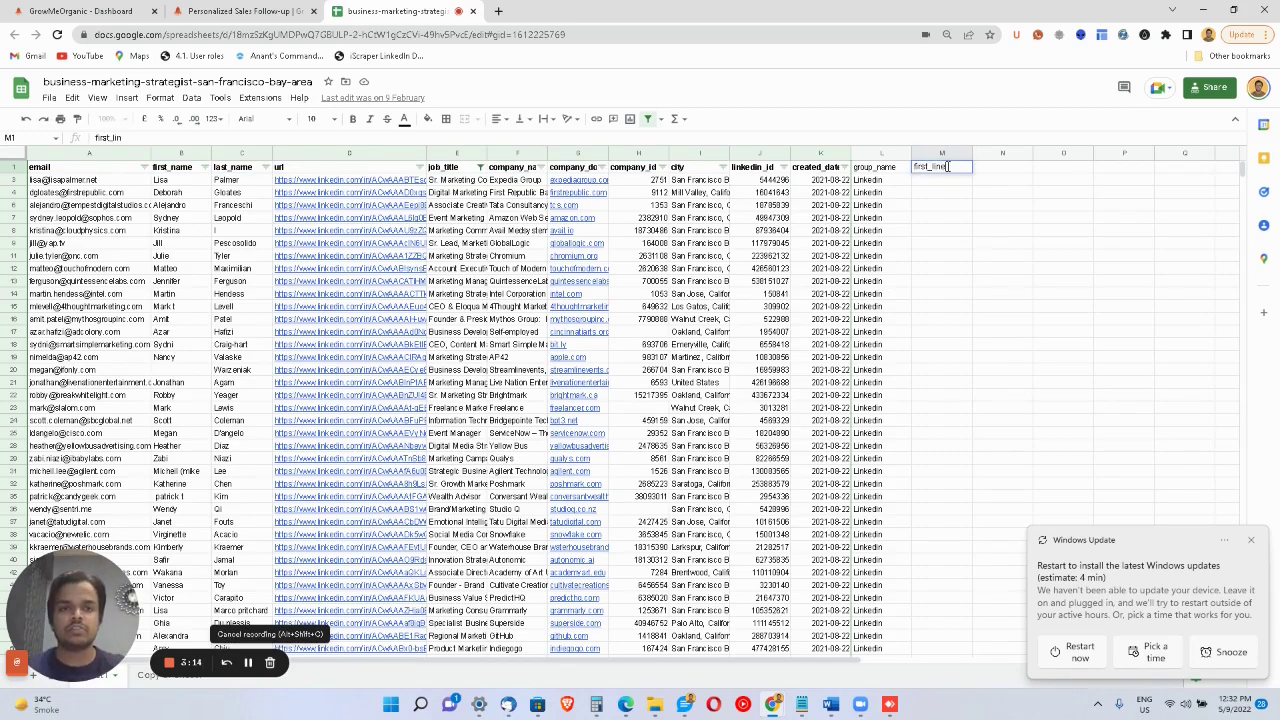
{"action": "type", "text": "e_icebreak"}
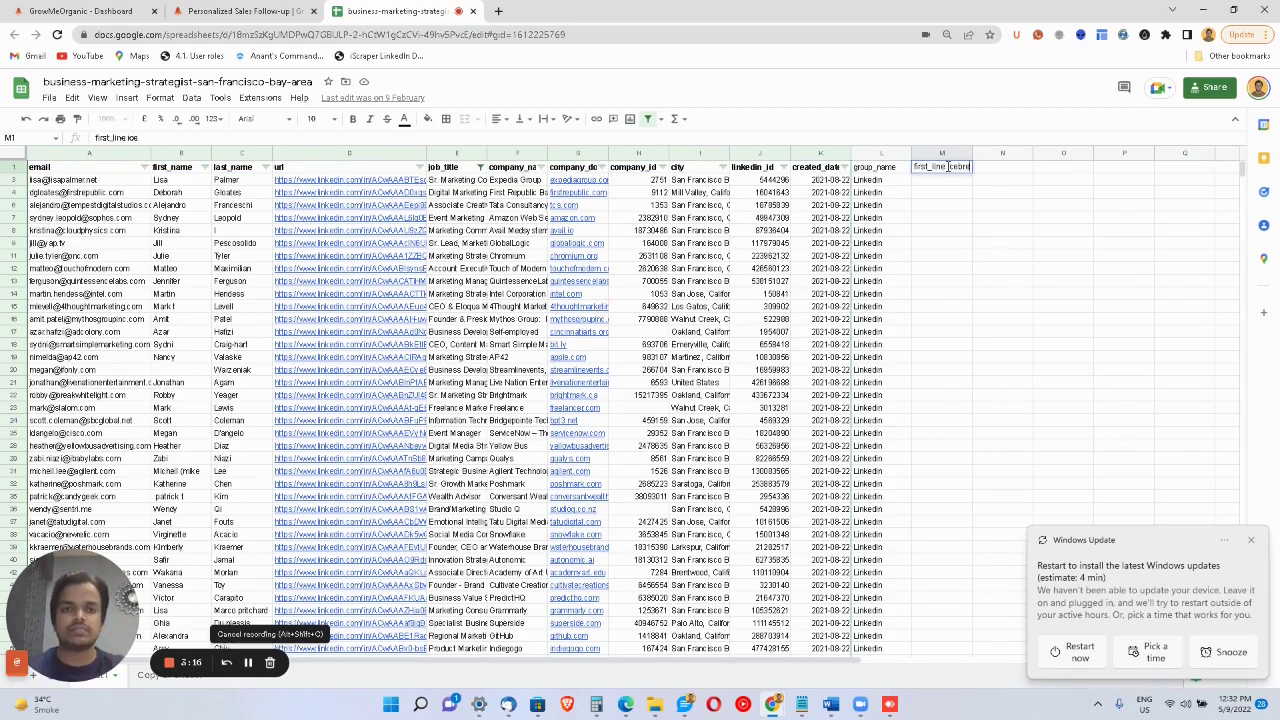
{"action": "type", "text": "er"}
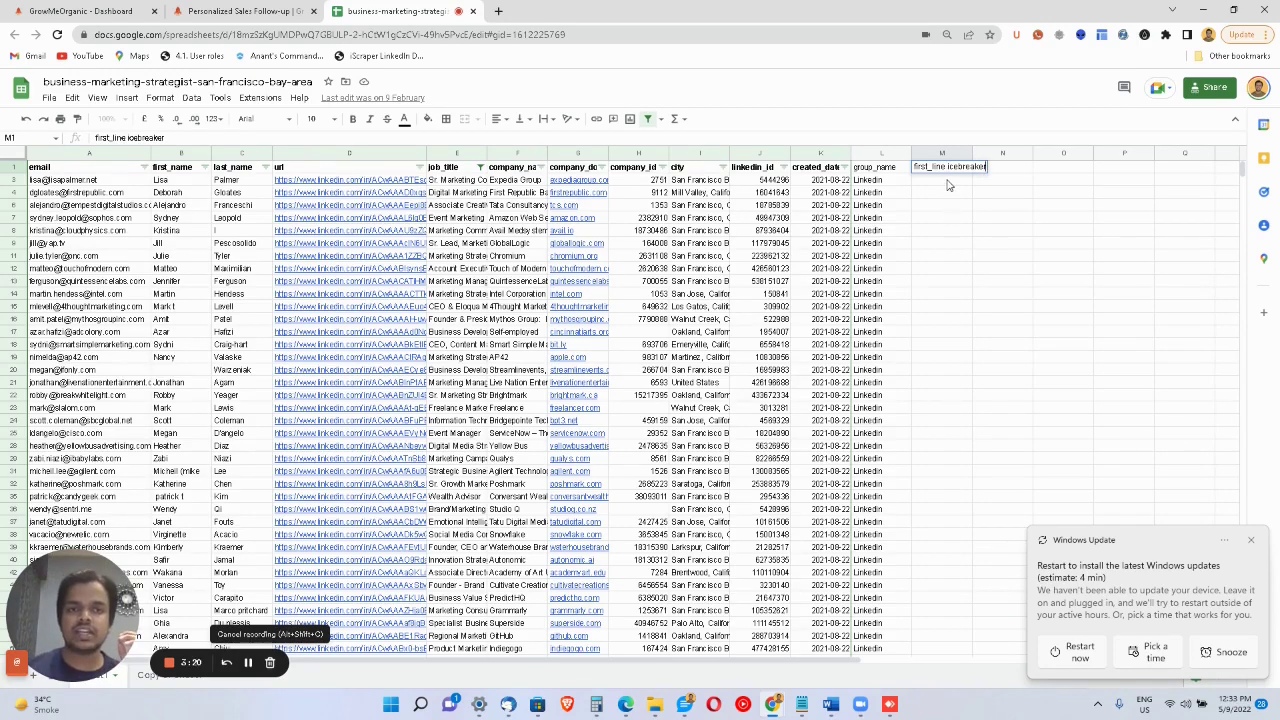
{"action": "left_click", "coordinate": [950, 185]}
Look over the empty cells below the icebreaker header and the row of column headers used for personalization.
{"action": "left_click_drag", "start_coordinate": [950, 185], "coordinate": [928, 642]}
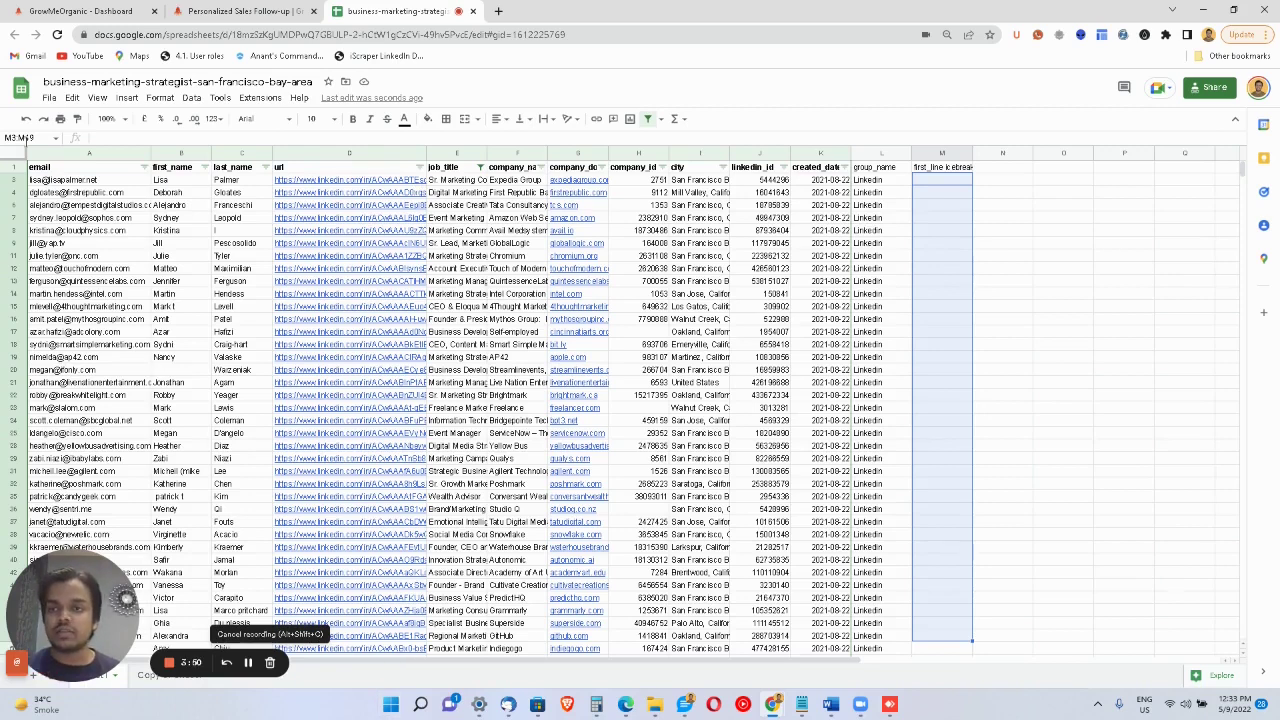
{"action": "left_click_drag", "start_coordinate": [44, 167], "coordinate": [848, 199]}
{"action": "left_click", "coordinate": [953, 170]}
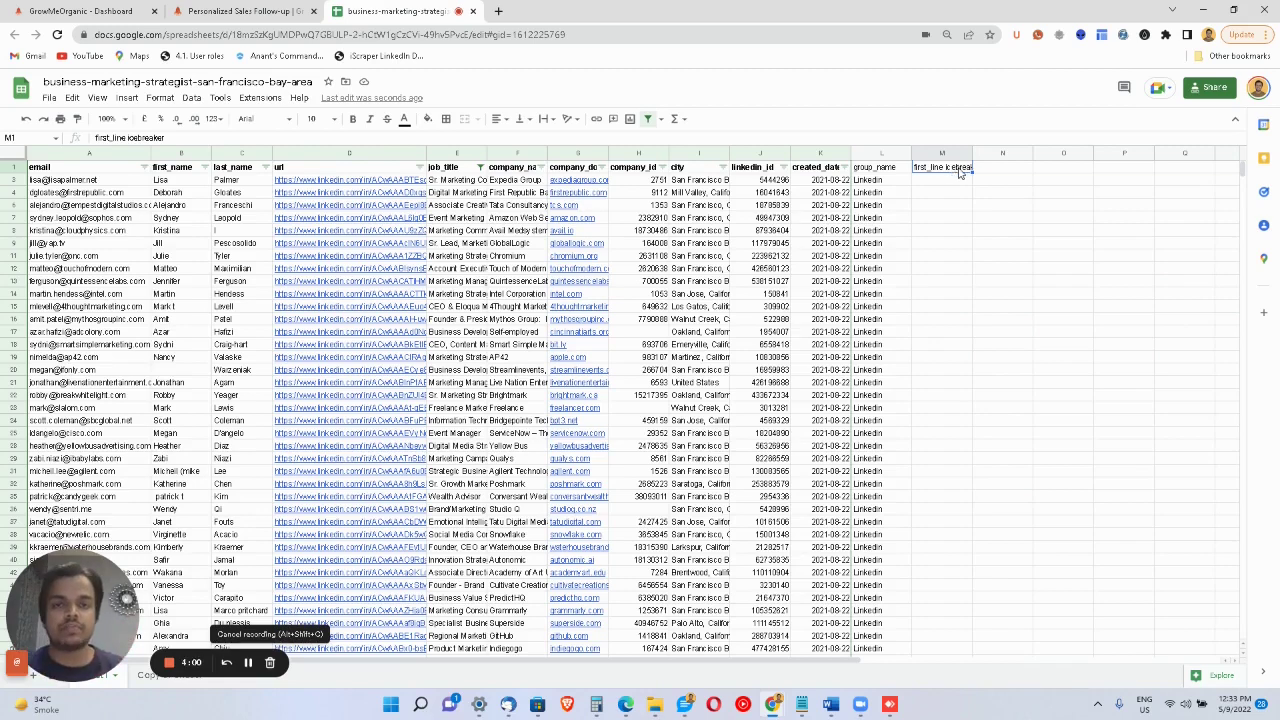
{"action": "double_click", "coordinate": [960, 169]}
{"action": "left_click", "coordinate": [975, 245]}
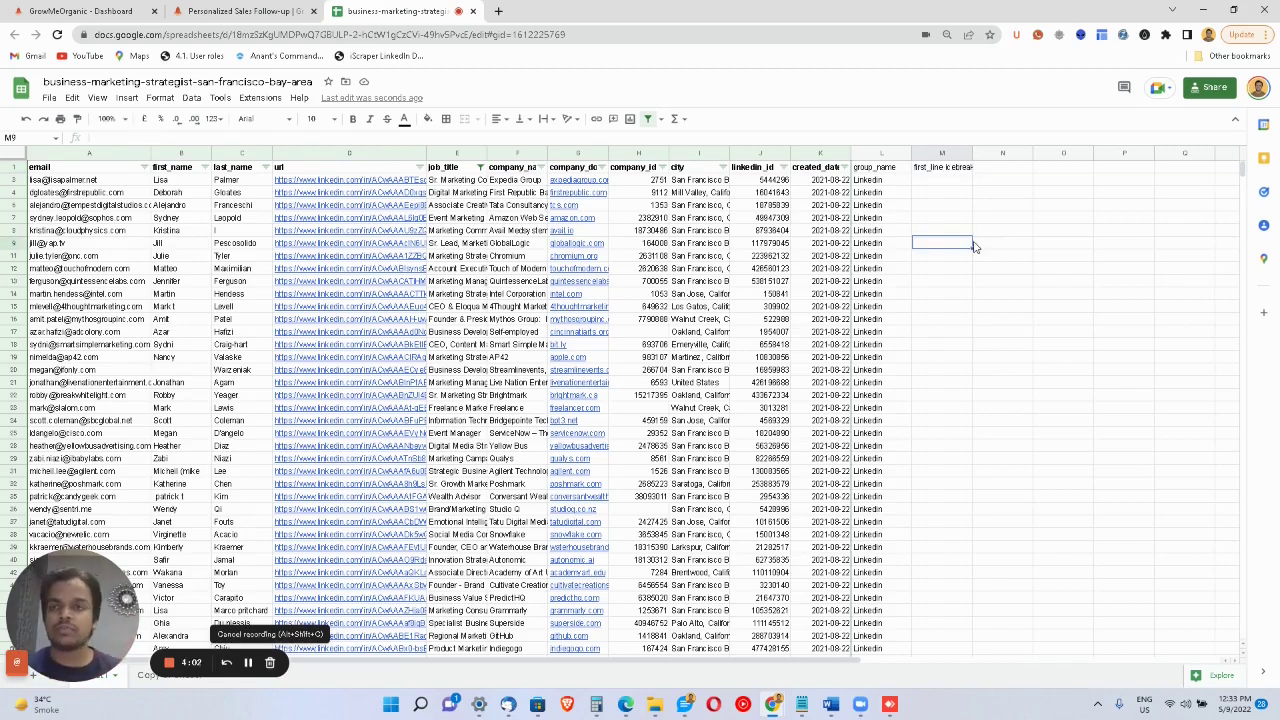
Switch to the email templates page of the GrowMeOrganic dashboard.
{"action": "left_click", "coordinate": [52, 10]}
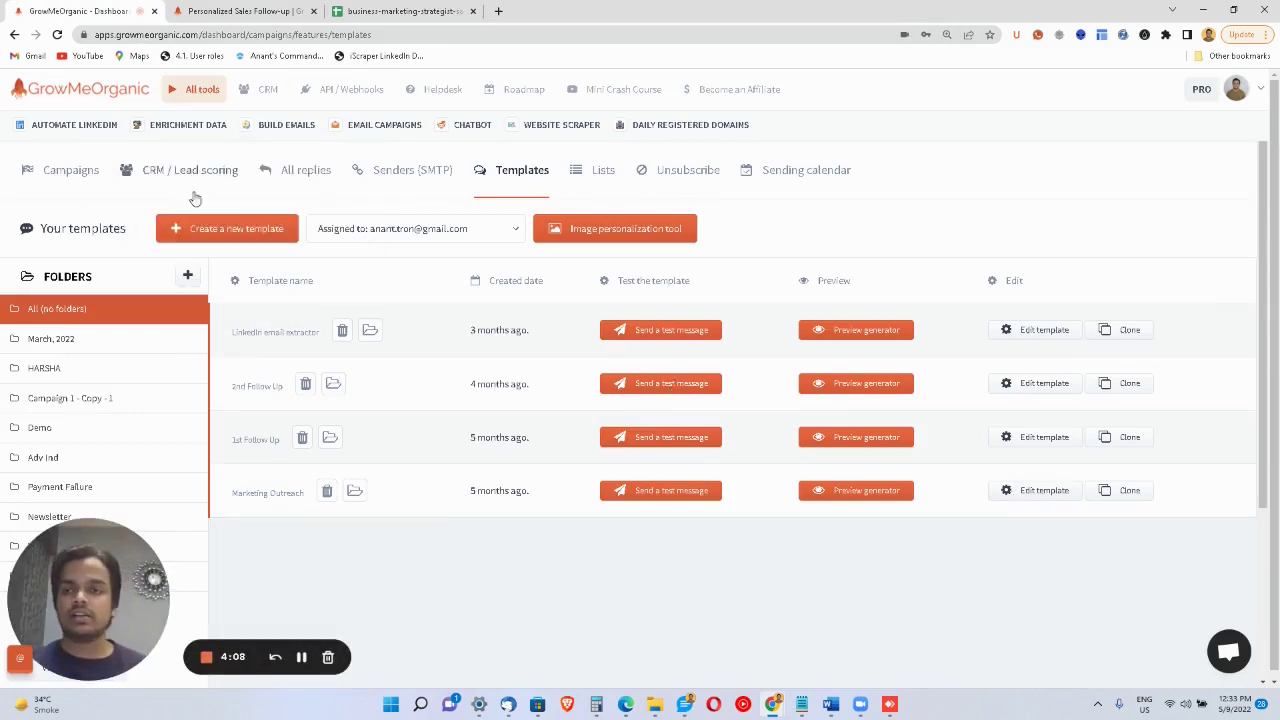
{"action": "left_click", "coordinate": [225, 228]}
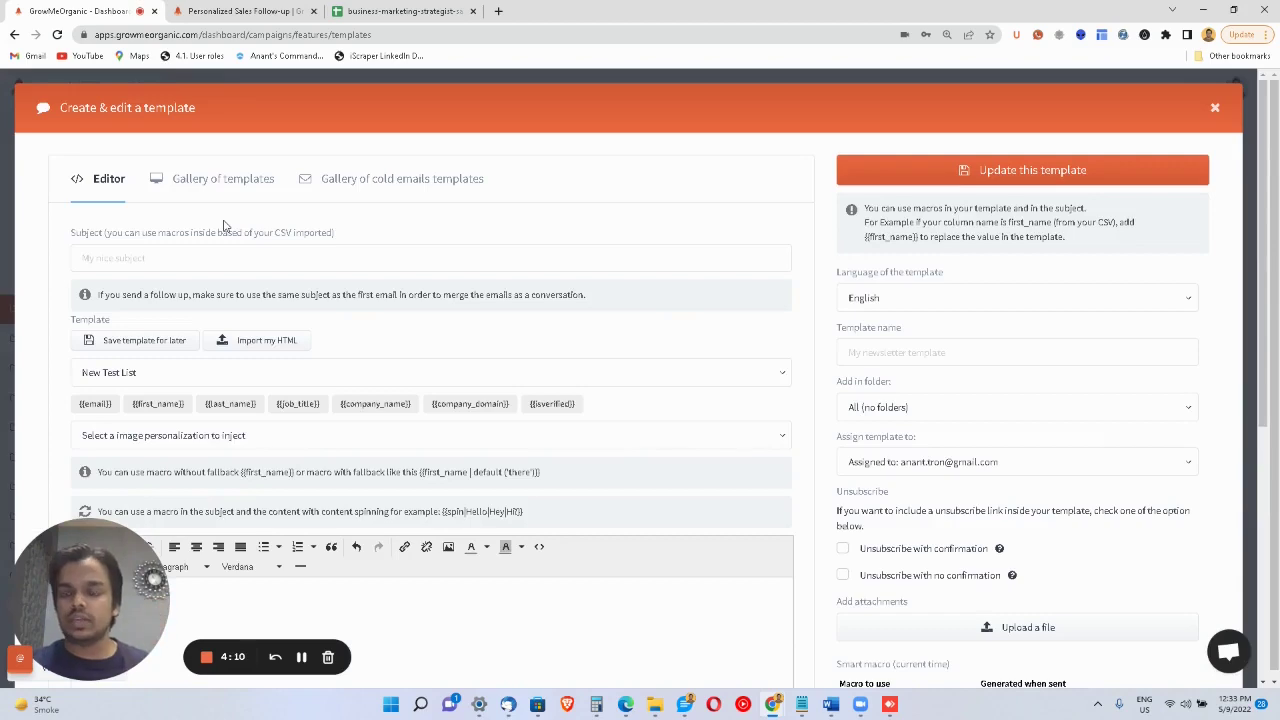
{"action": "scroll", "coordinate": [403, 486], "scroll_direction": "down", "scroll_amount": 2}
{"action": "scroll", "coordinate": [404, 486], "scroll_direction": "up", "scroll_amount": 2}
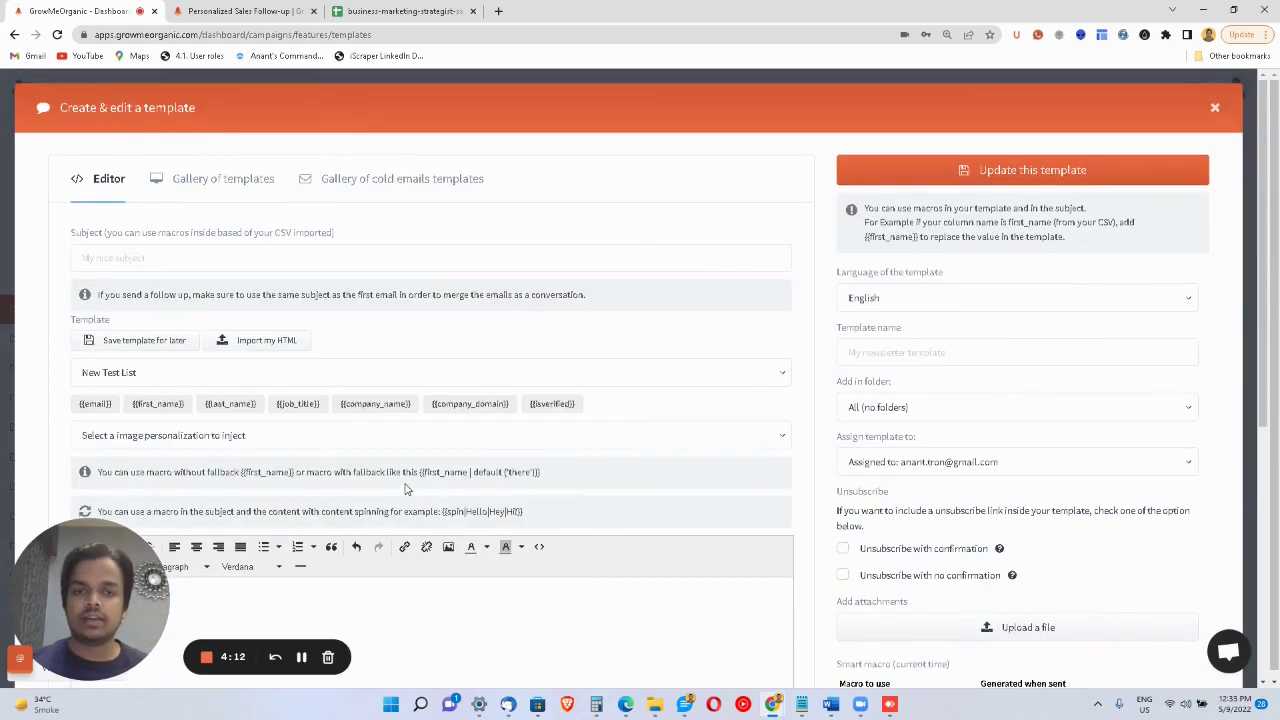
{"action": "left_click", "coordinate": [1217, 110]}
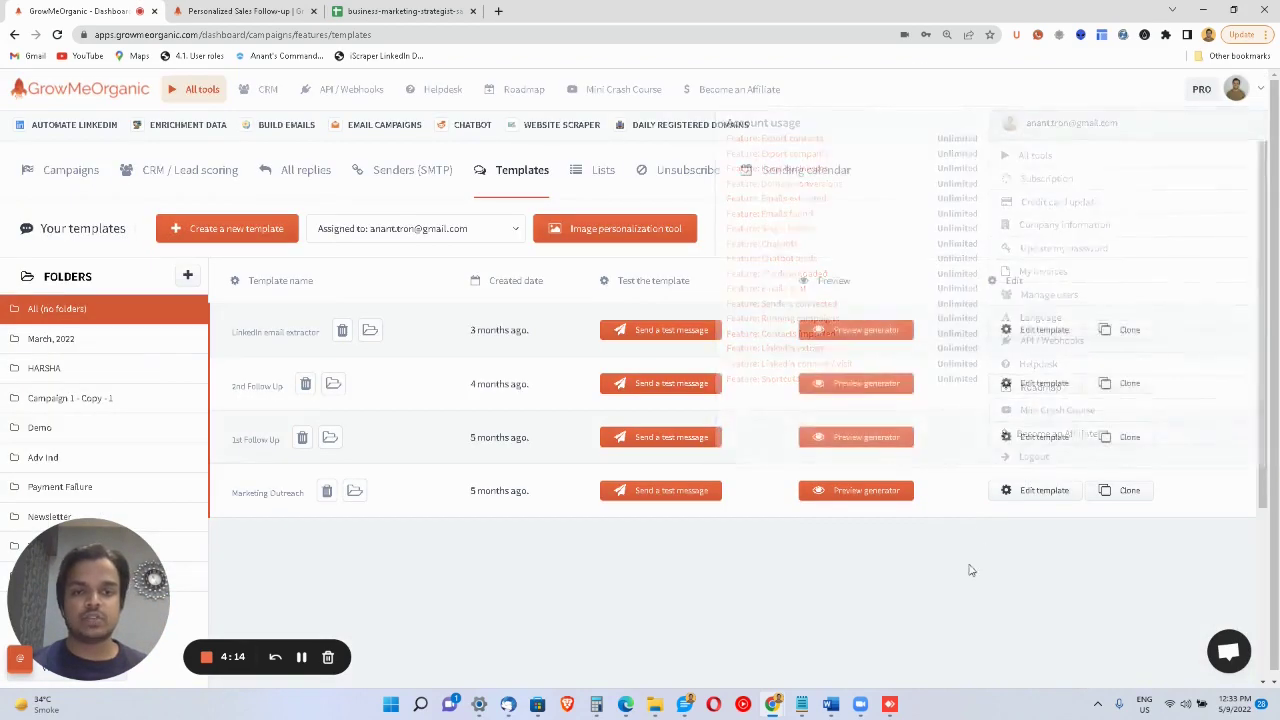
Open the Marketing Outreach template for editing and examine its body and the {{first_name}} macro in its subject.
{"action": "left_click", "coordinate": [1035, 497]}
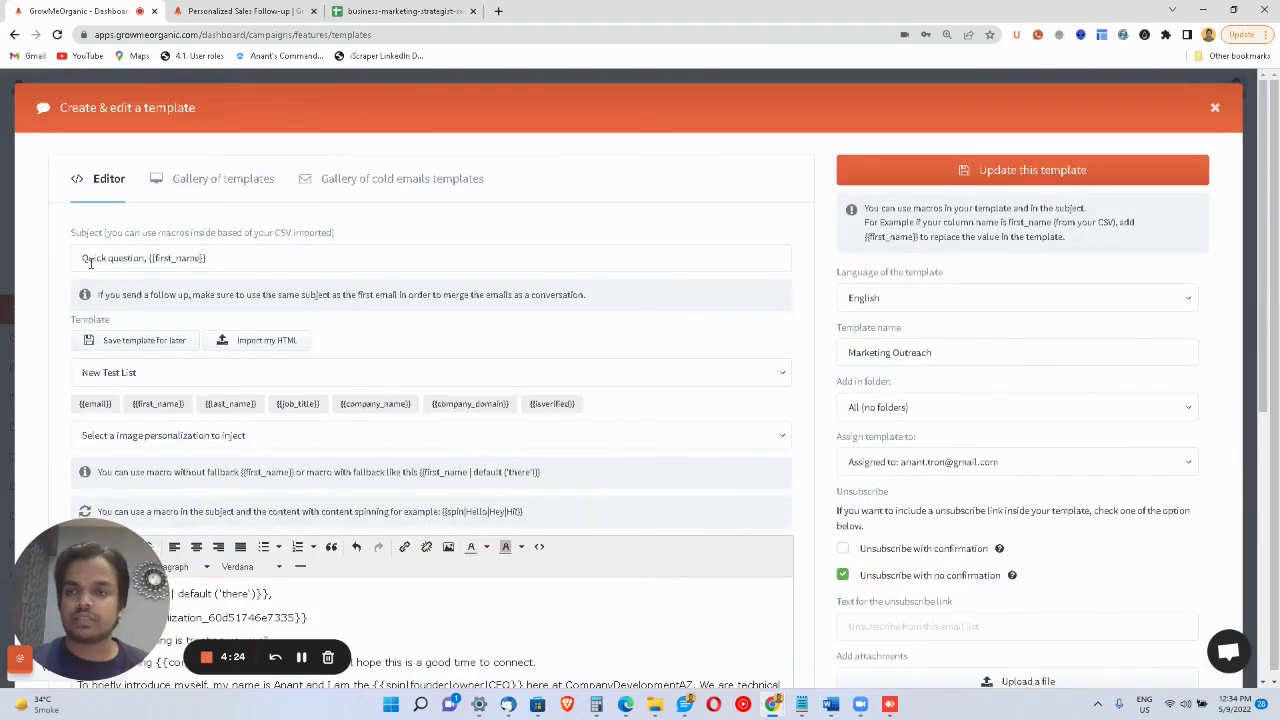
{"action": "left_click_drag", "start_coordinate": [82, 258], "coordinate": [211, 260]}
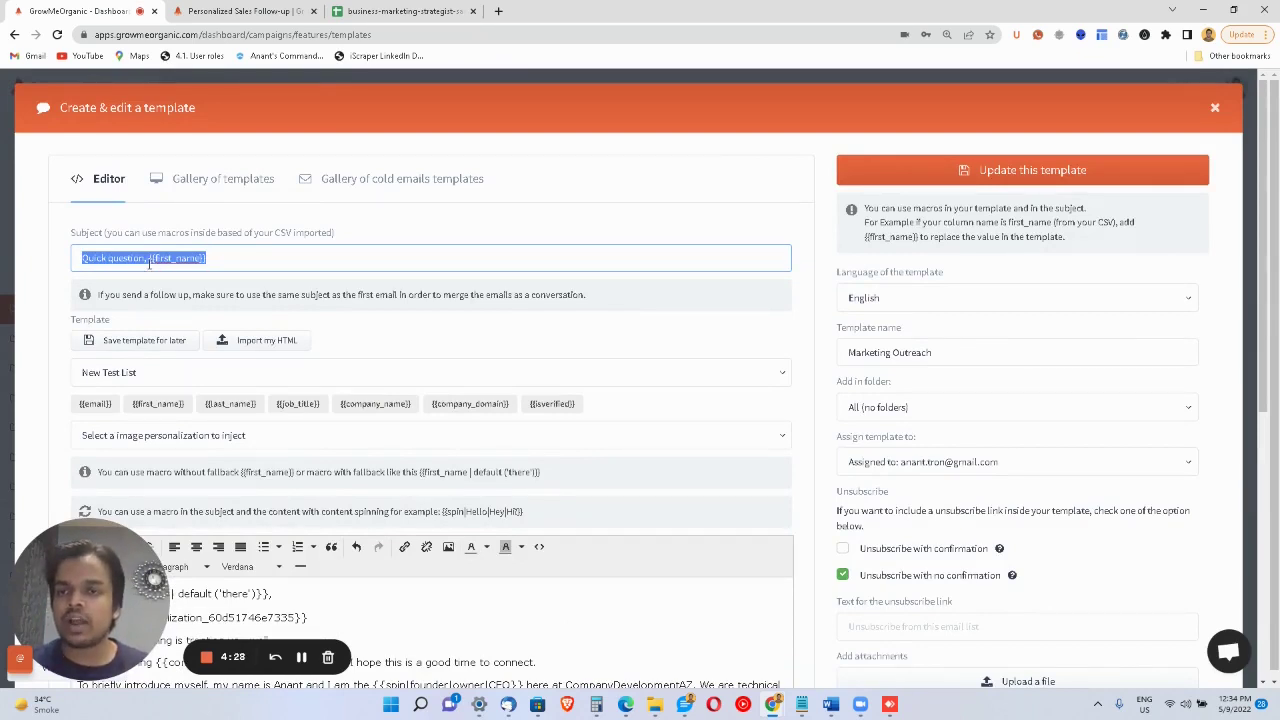
{"action": "left_click_drag", "start_coordinate": [149, 260], "coordinate": [212, 258]}
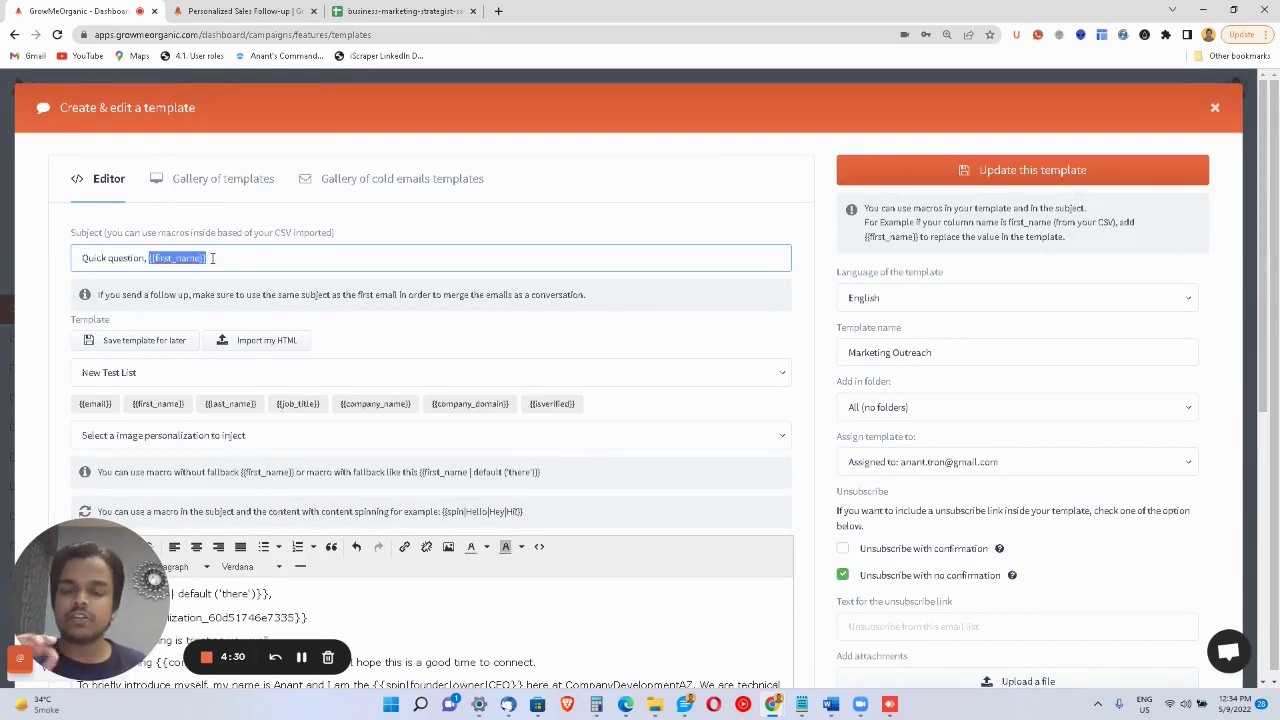
{"action": "scroll", "coordinate": [212, 260], "scroll_direction": "down", "scroll_amount": 3}
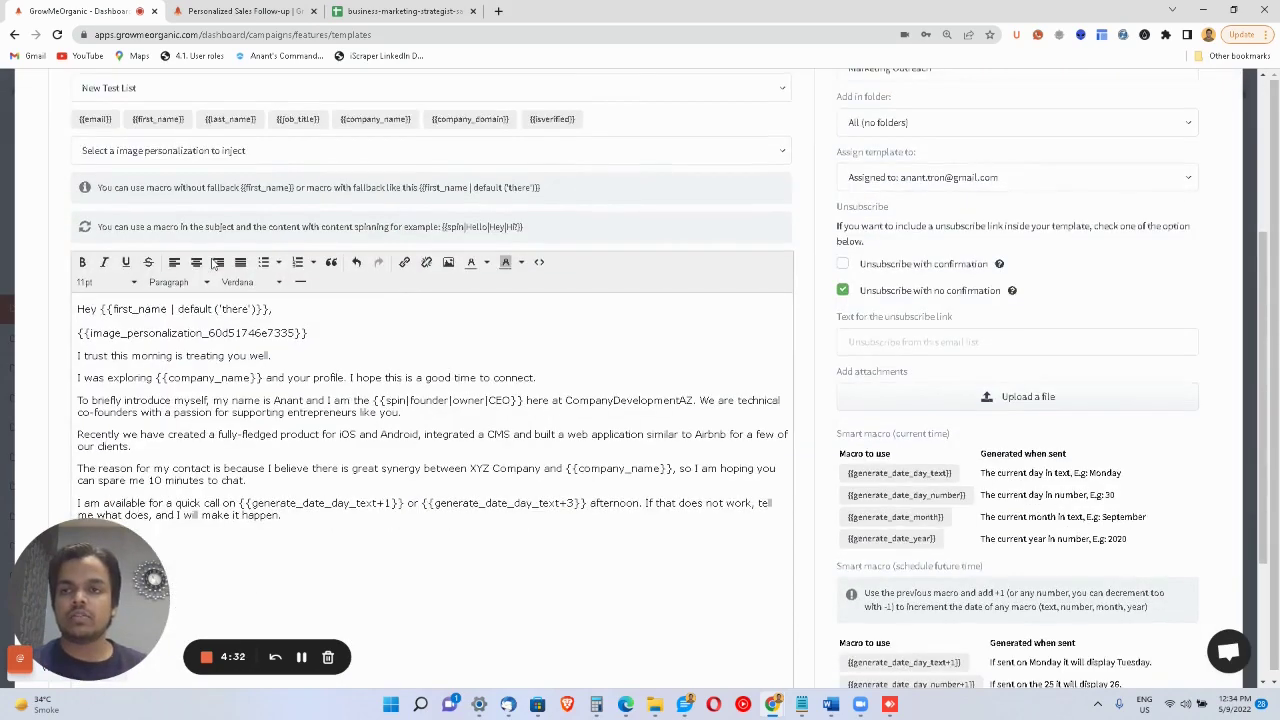
{"action": "scroll", "coordinate": [212, 265], "scroll_direction": "up", "scroll_amount": 2}
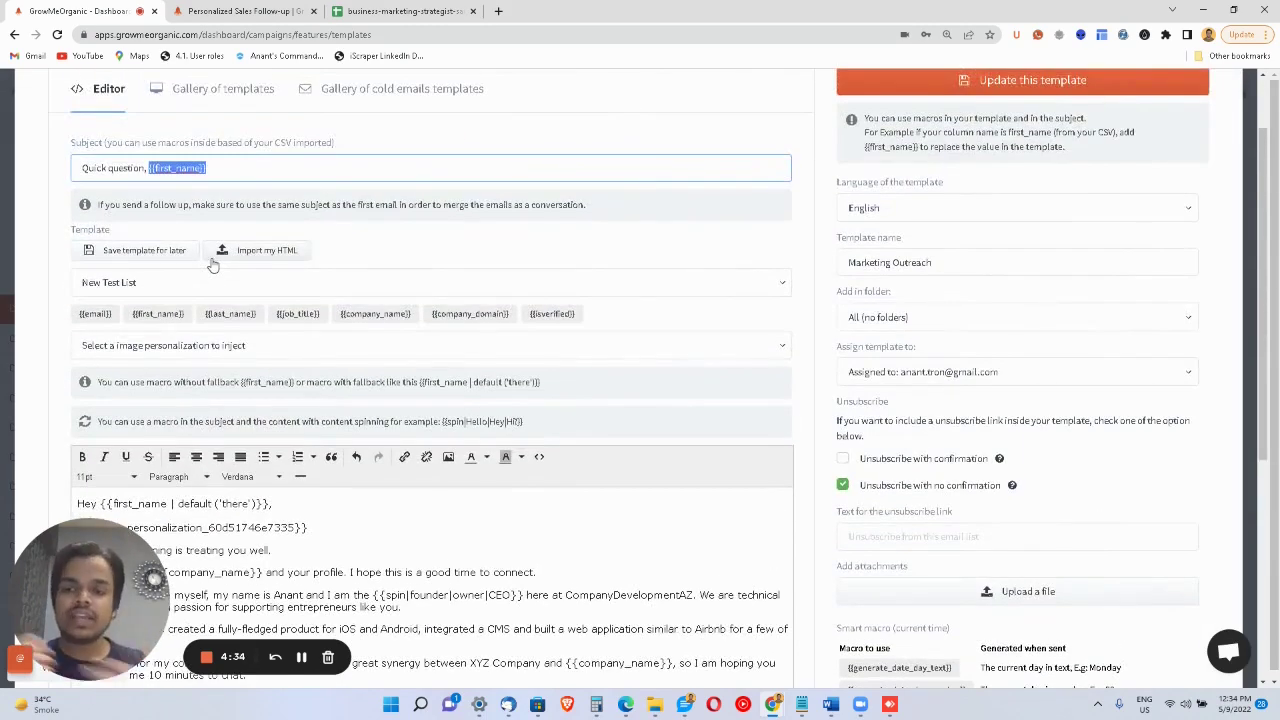
Display the macros available in the list "Marketing and Advertising - Owner - New York City - 6 Years + Exp -".
{"action": "left_click", "coordinate": [209, 286]}
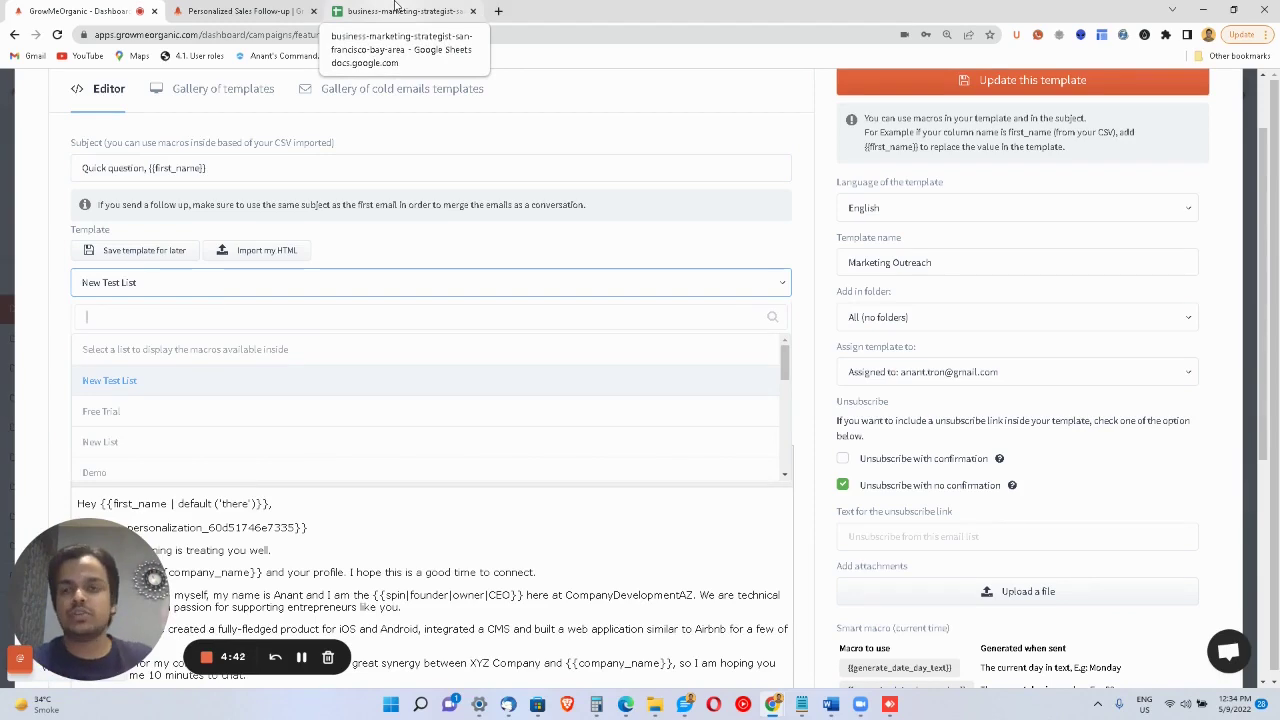
{"action": "scroll", "coordinate": [431, 374], "scroll_direction": "down", "scroll_amount": 3}
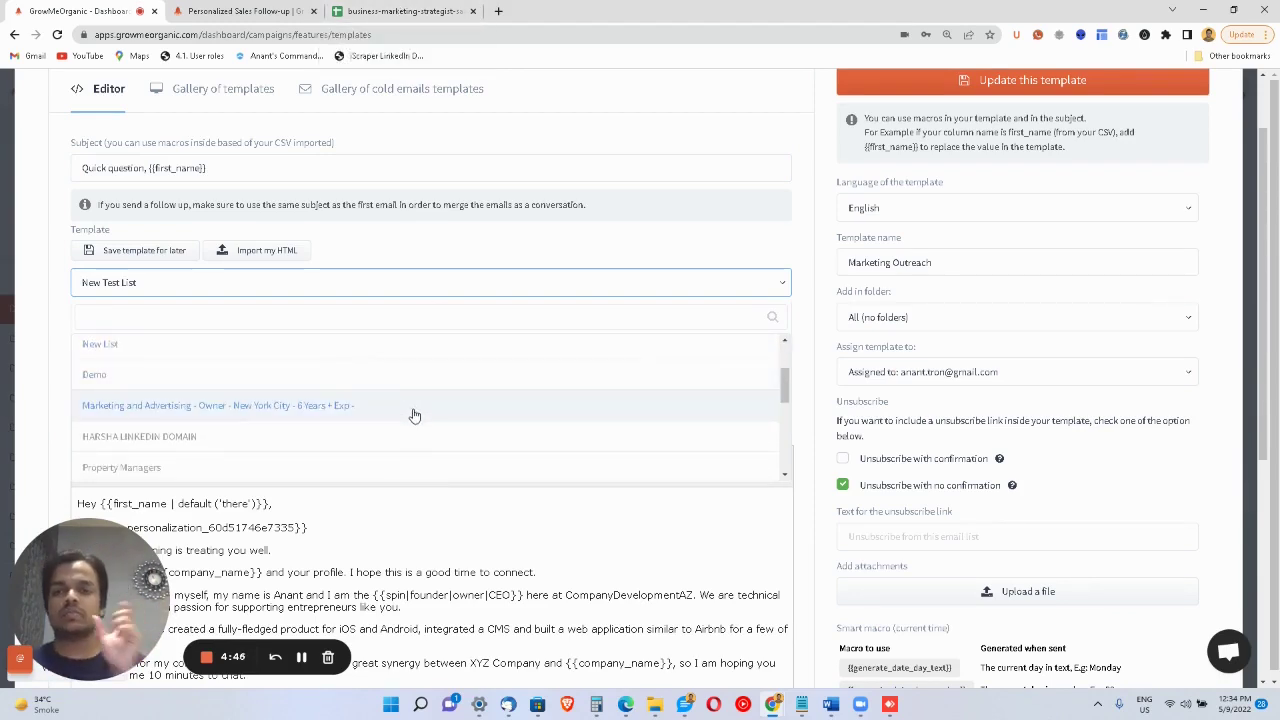
{"action": "left_click", "coordinate": [414, 407]}
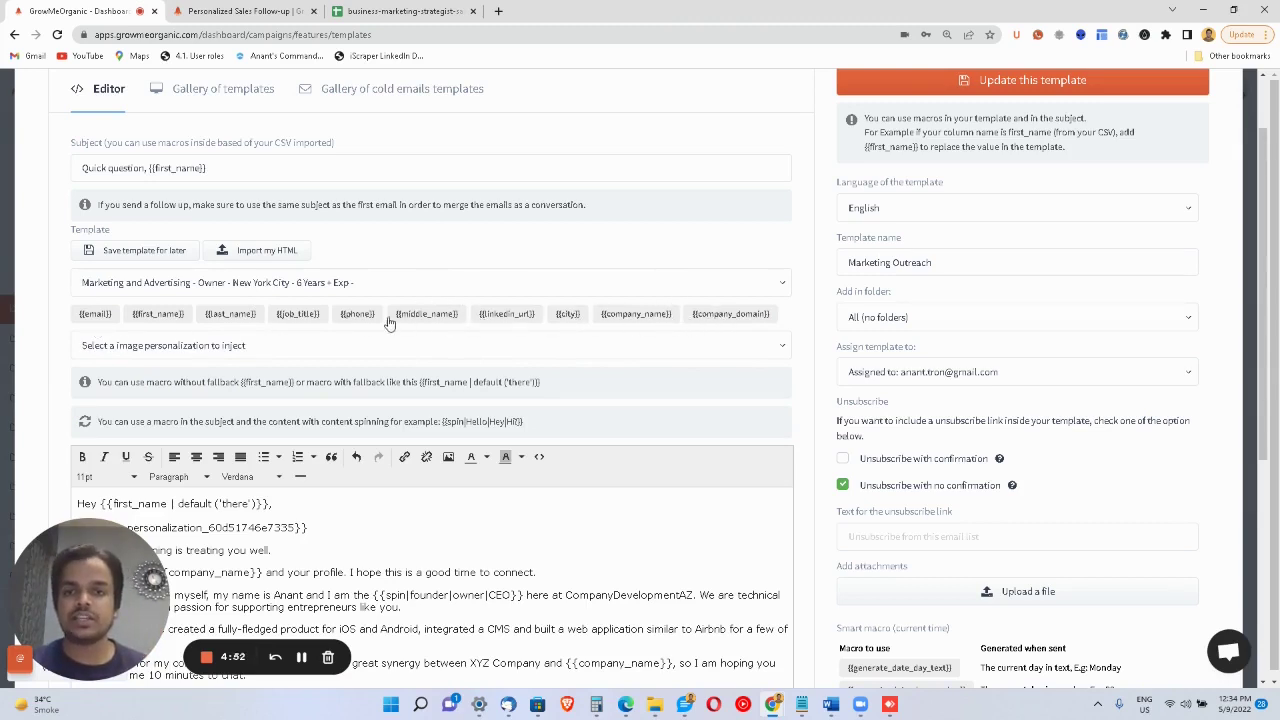
Set the template's macro source to the Free Trial list.
{"action": "left_click", "coordinate": [350, 349]}
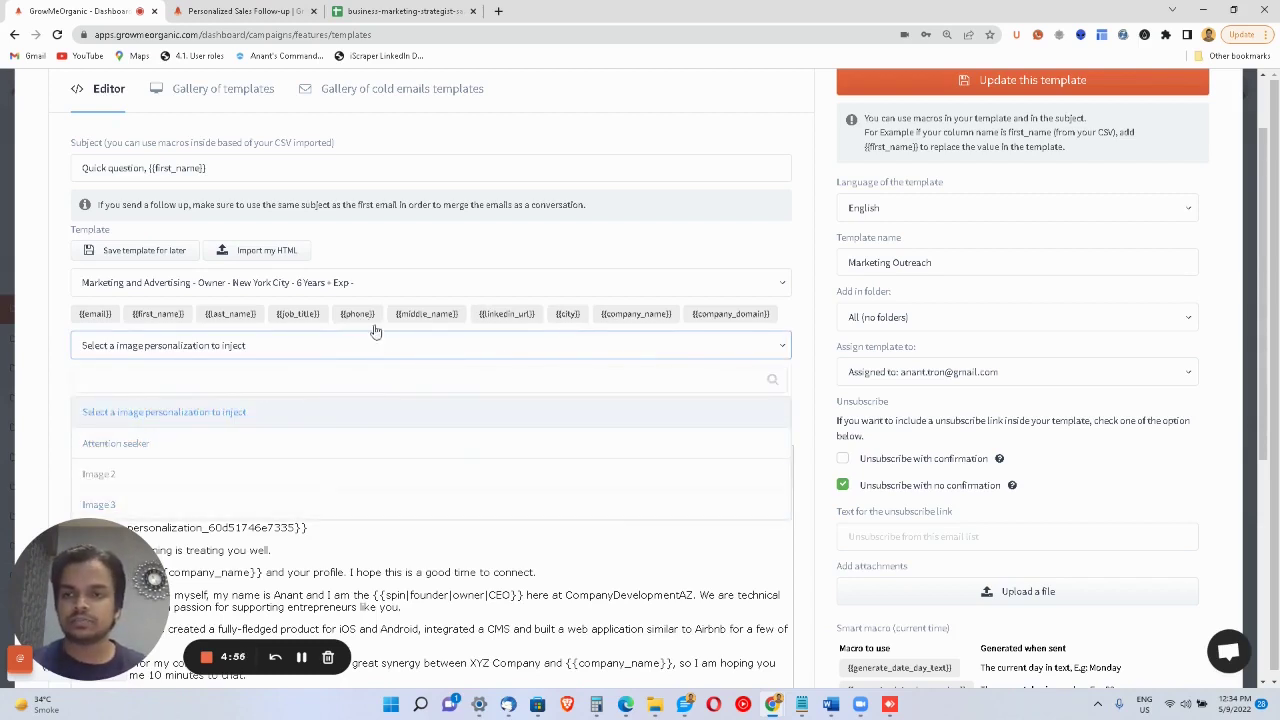
{"action": "left_click", "coordinate": [386, 283]}
{"action": "scroll", "coordinate": [345, 429], "scroll_direction": "up", "scroll_amount": 5}
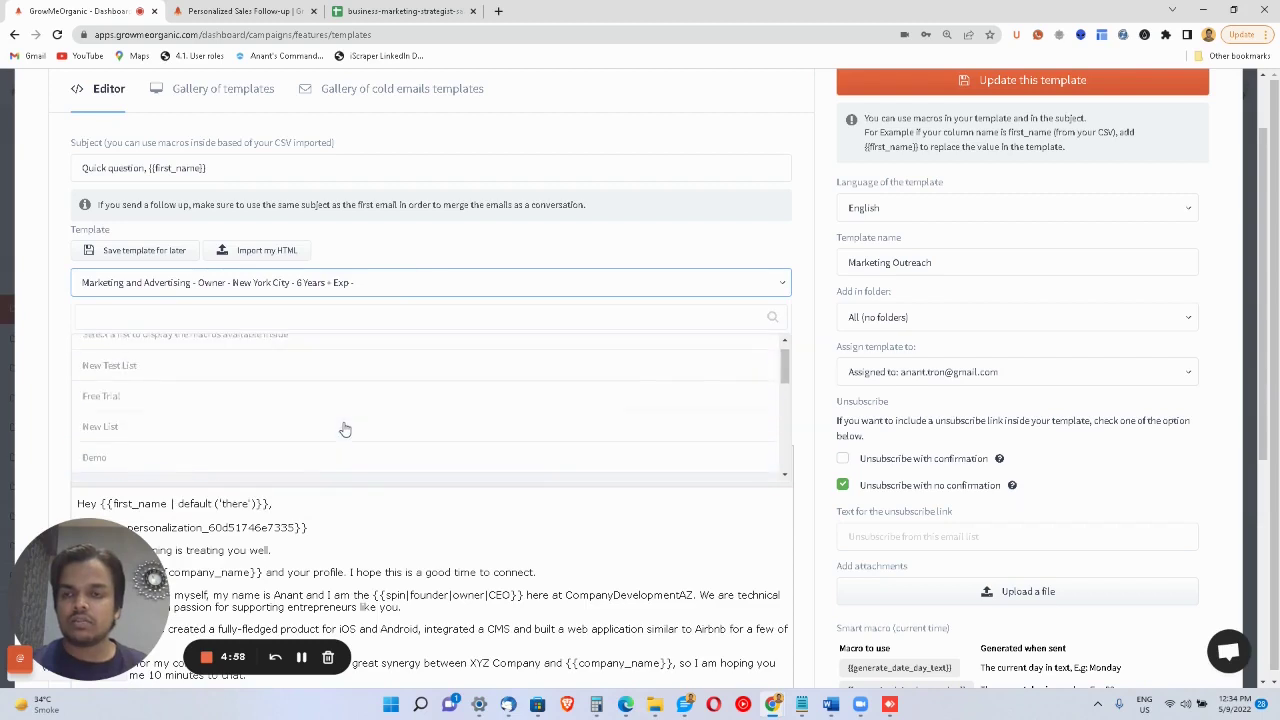
{"action": "left_click", "coordinate": [337, 395]}
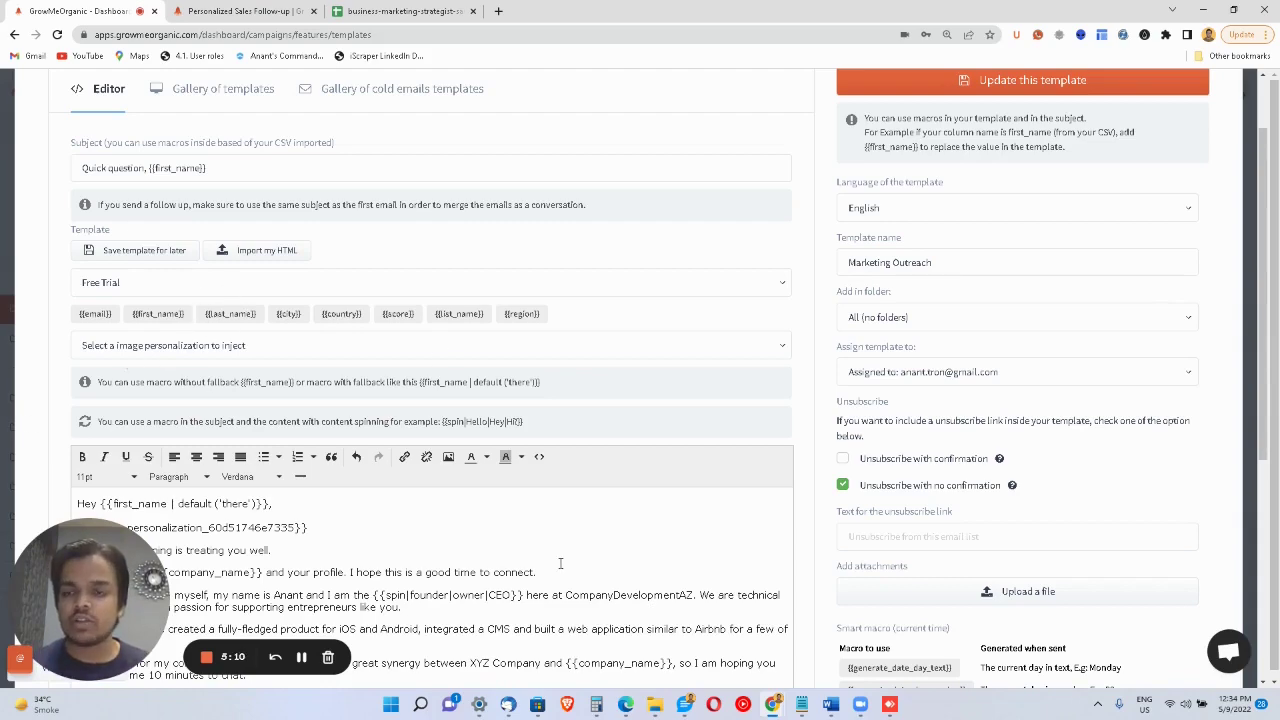
Examine the greeting's first_name macro with its default fallback and the first date macro in the availability sentence.
{"action": "scroll", "coordinate": [248, 322], "scroll_direction": "down", "scroll_amount": 2}
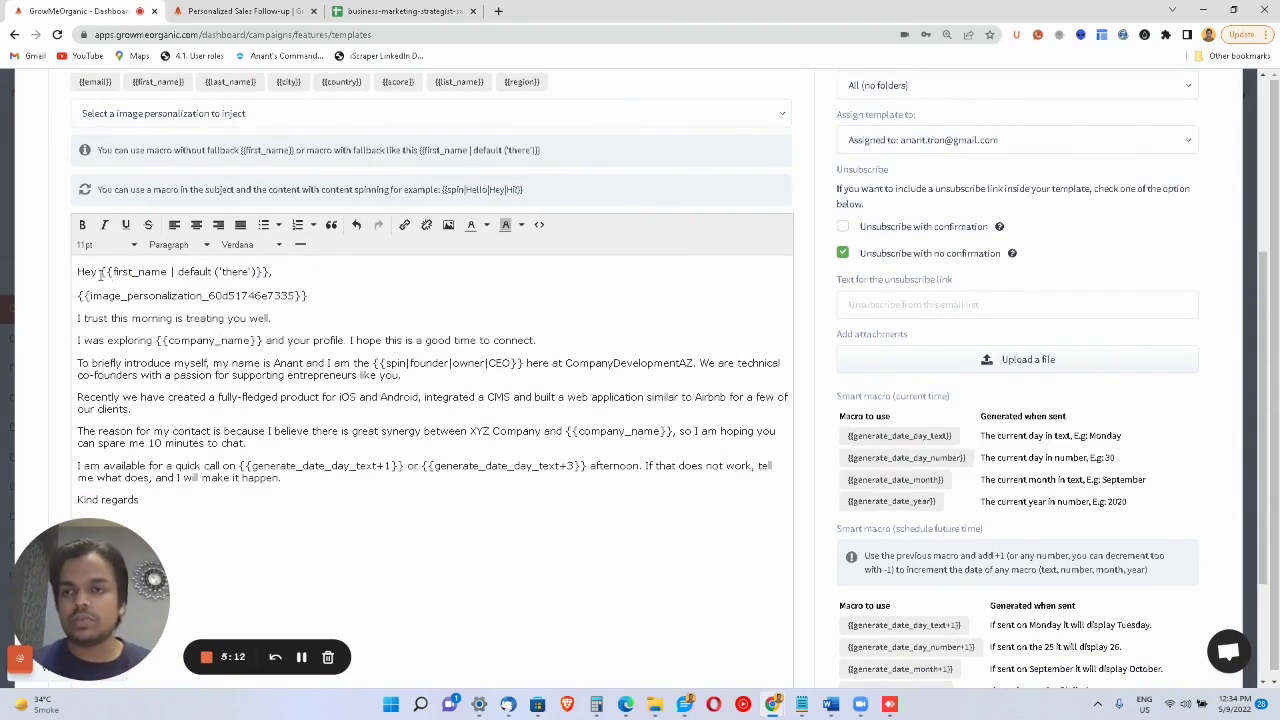
{"action": "left_click_drag", "start_coordinate": [100, 272], "coordinate": [271, 272]}
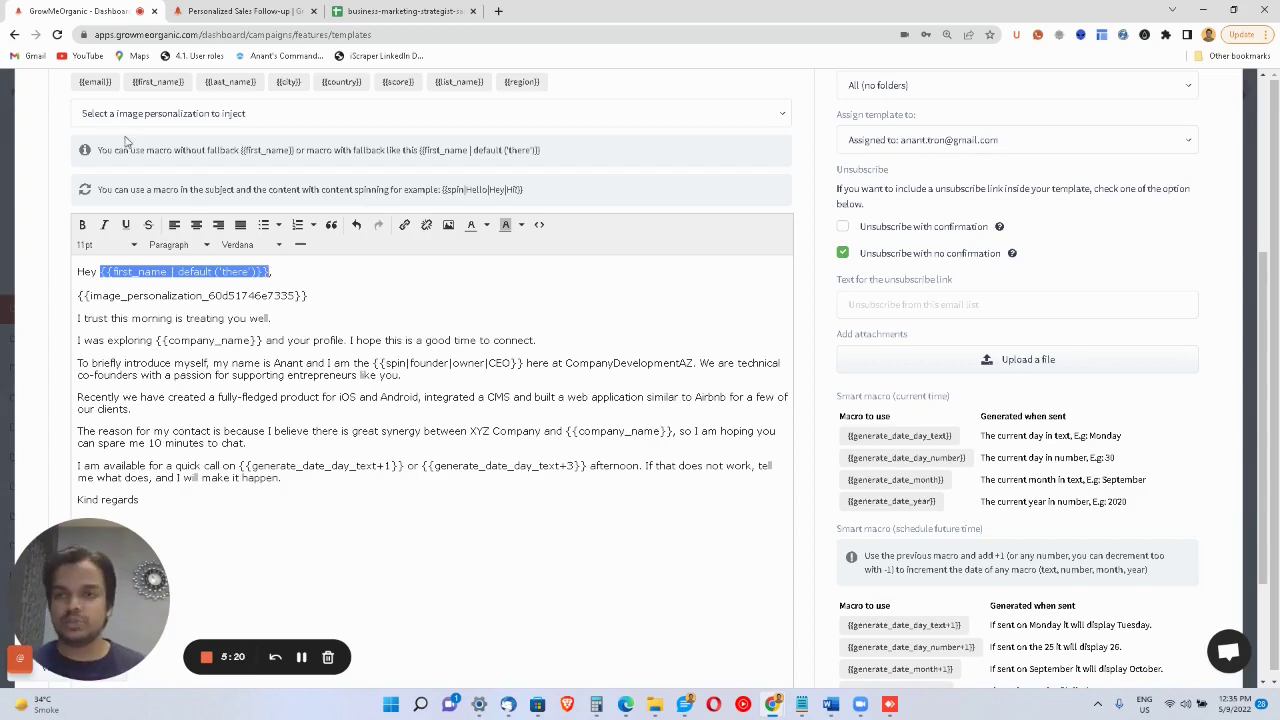
{"action": "left_click_drag", "start_coordinate": [178, 272], "coordinate": [260, 272]}
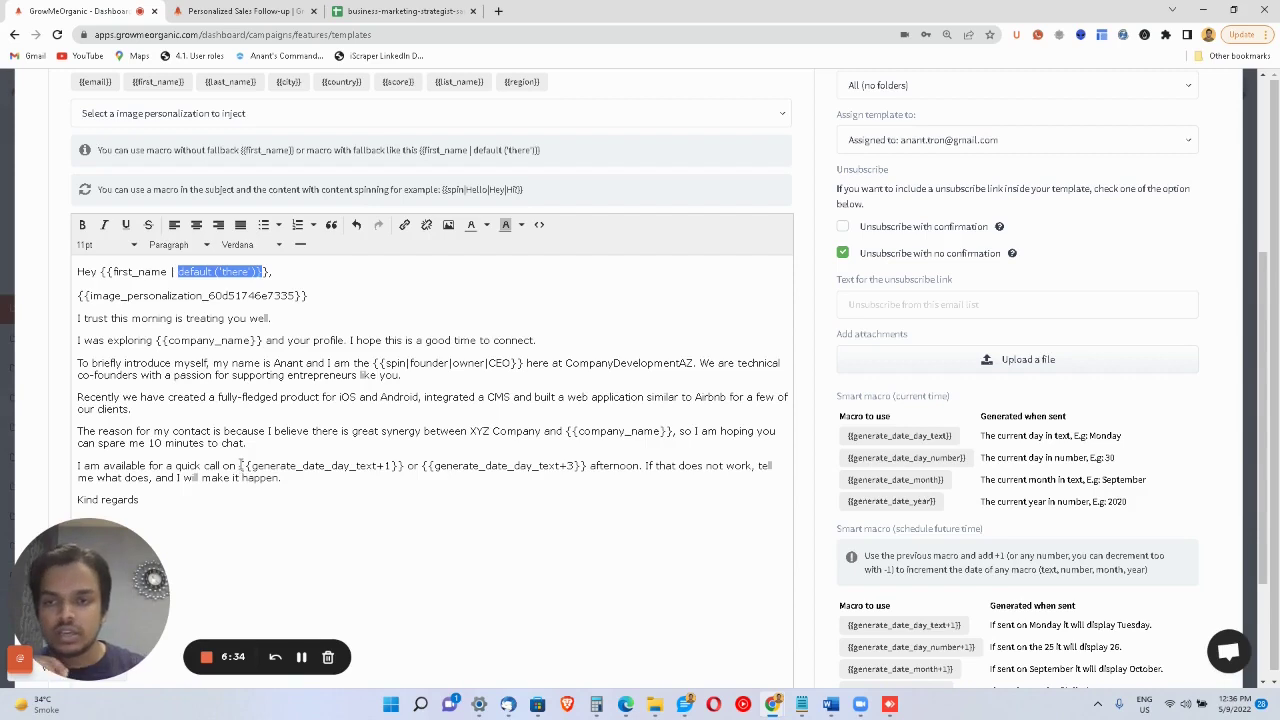
{"action": "left_click_drag", "start_coordinate": [240, 466], "coordinate": [380, 470]}
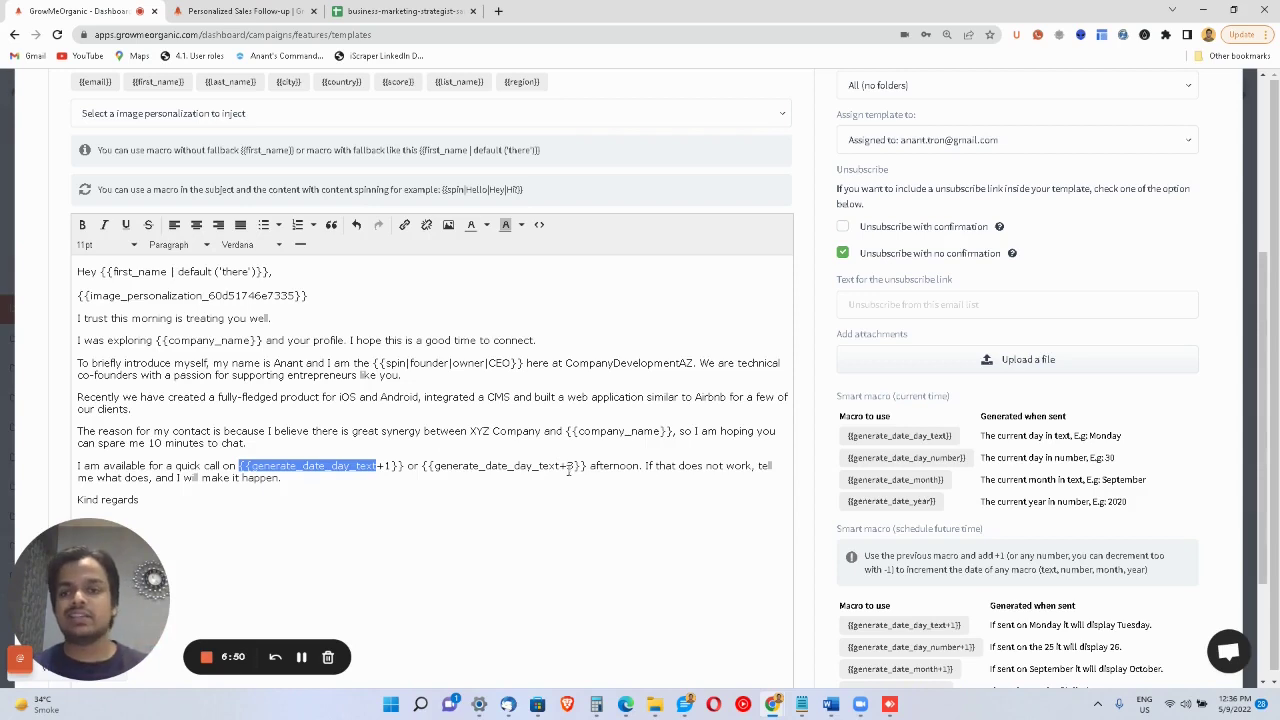
Change the second date macro in the availability sentence to {{generate_date_day_text+2}}.
{"action": "double_click", "coordinate": [575, 466]}
{"action": "type", "text": "1"}
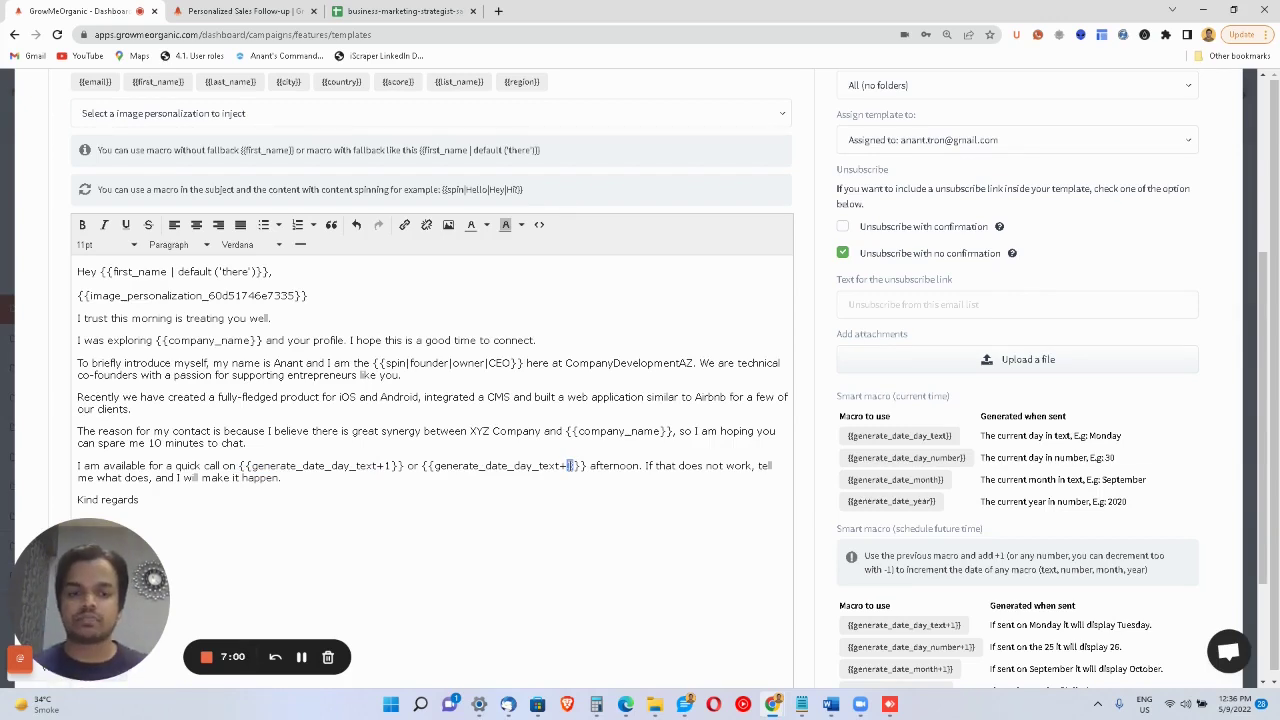
{"action": "type", "text": "2"}
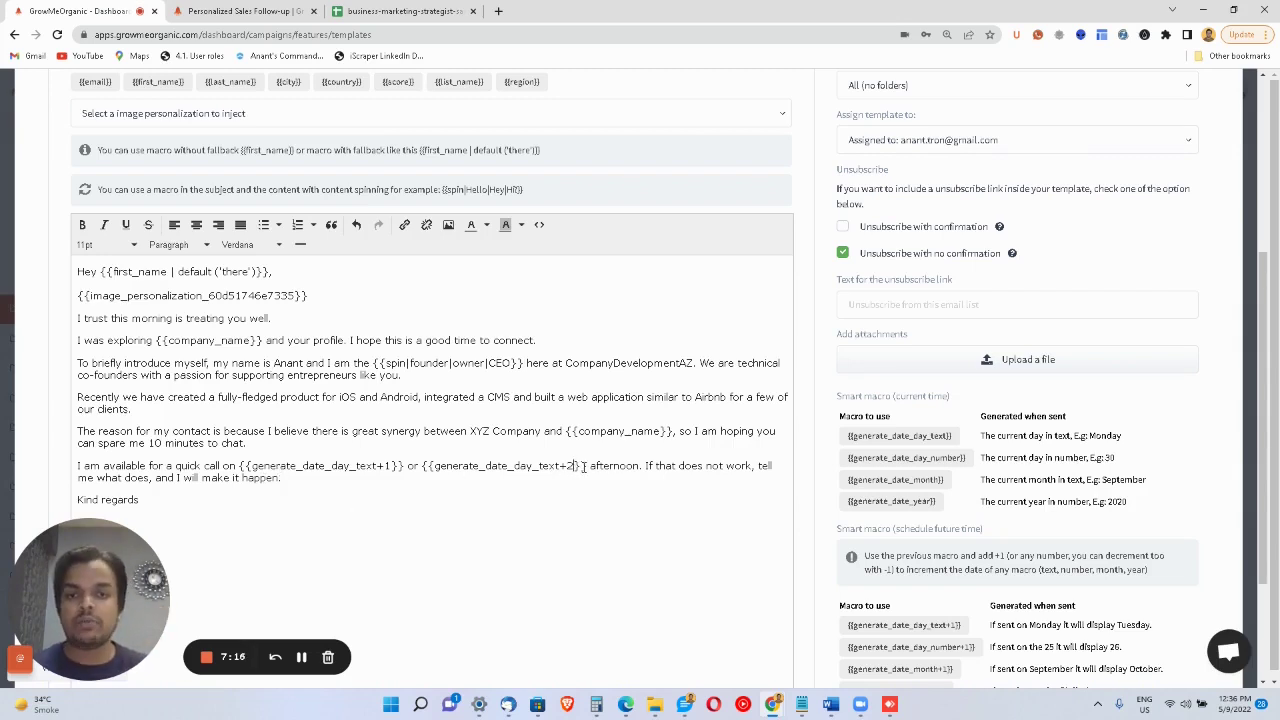
Examine the second date macro in the availability sentence alongside the smart macro reference for current and future dates.
{"action": "mouse_move", "coordinate": [582, 466]}
{"action": "left_mouse_down"}
{"action": "mouse_move", "coordinate": [422, 470]}
{"action": "mouse_move", "coordinate": [559, 466]}
{"action": "left_mouse_up"}
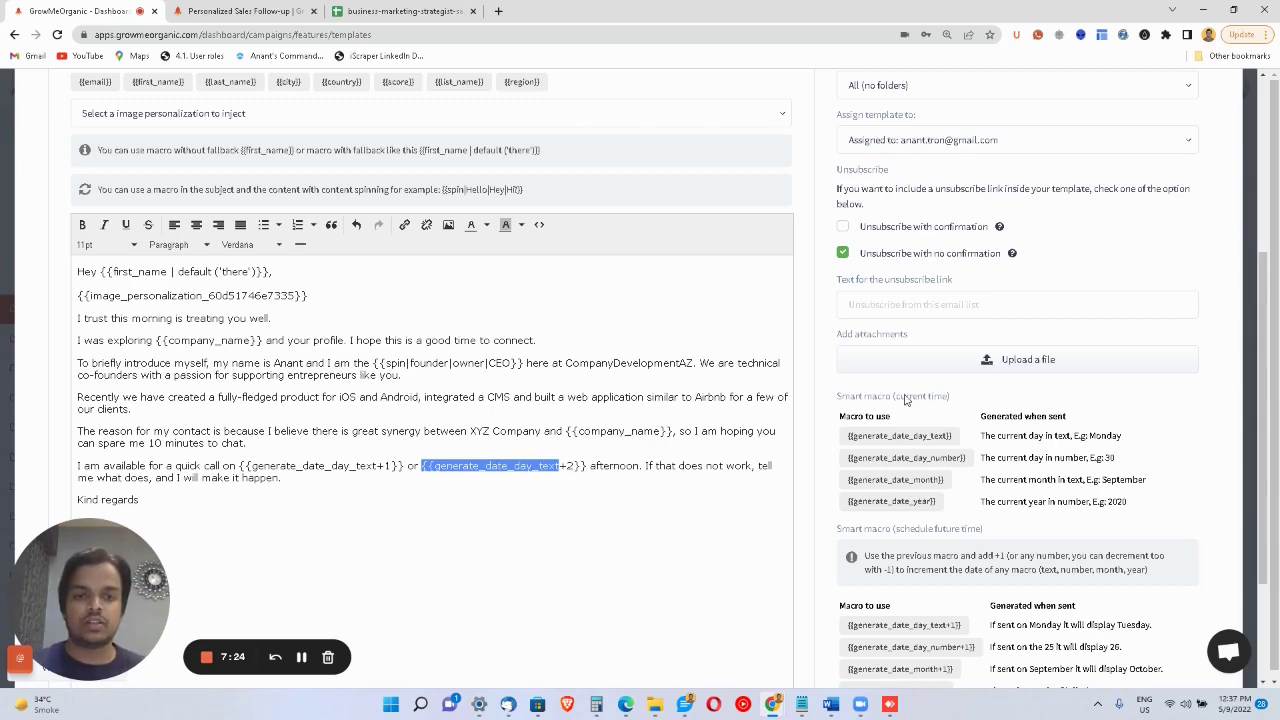
{"action": "scroll", "coordinate": [925, 628], "scroll_direction": "down", "scroll_amount": 1}
{"action": "scroll", "coordinate": [925, 628], "scroll_direction": "up", "scroll_amount": 4}
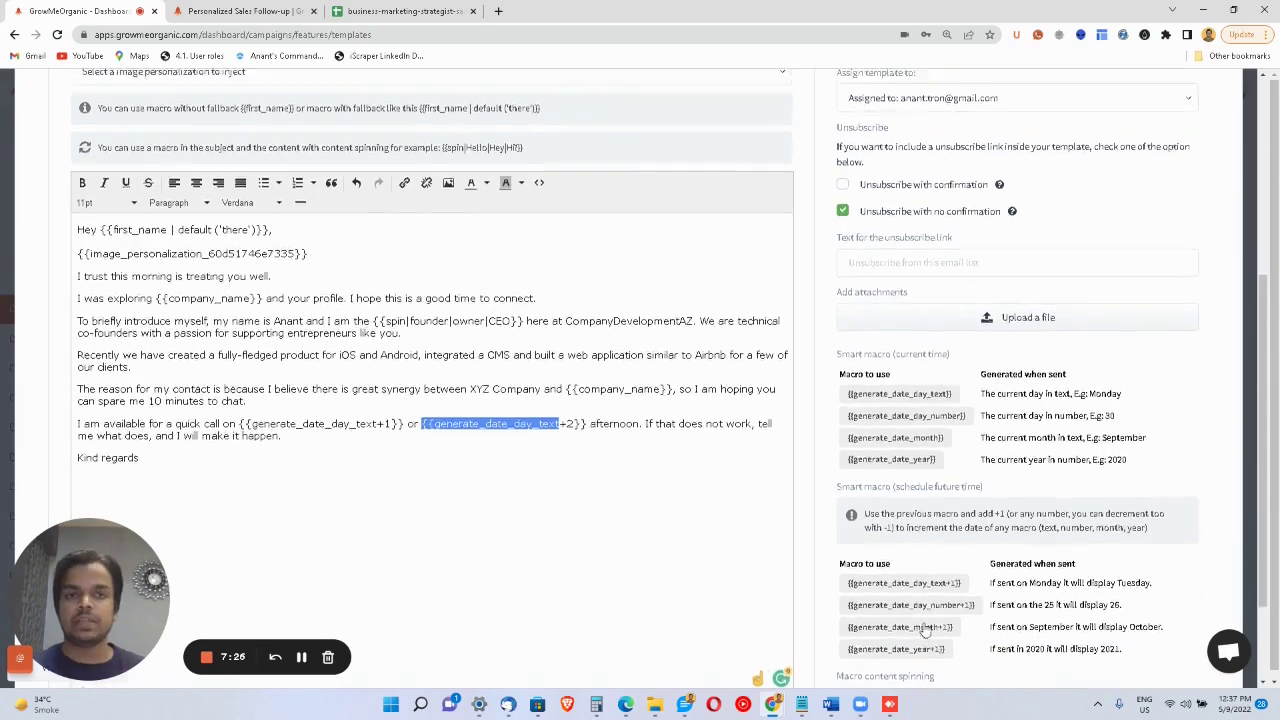
{"action": "scroll", "coordinate": [622, 510], "scroll_direction": "down", "scroll_amount": 2}
{"action": "scroll", "coordinate": [622, 510], "scroll_direction": "down", "scroll_amount": 2}
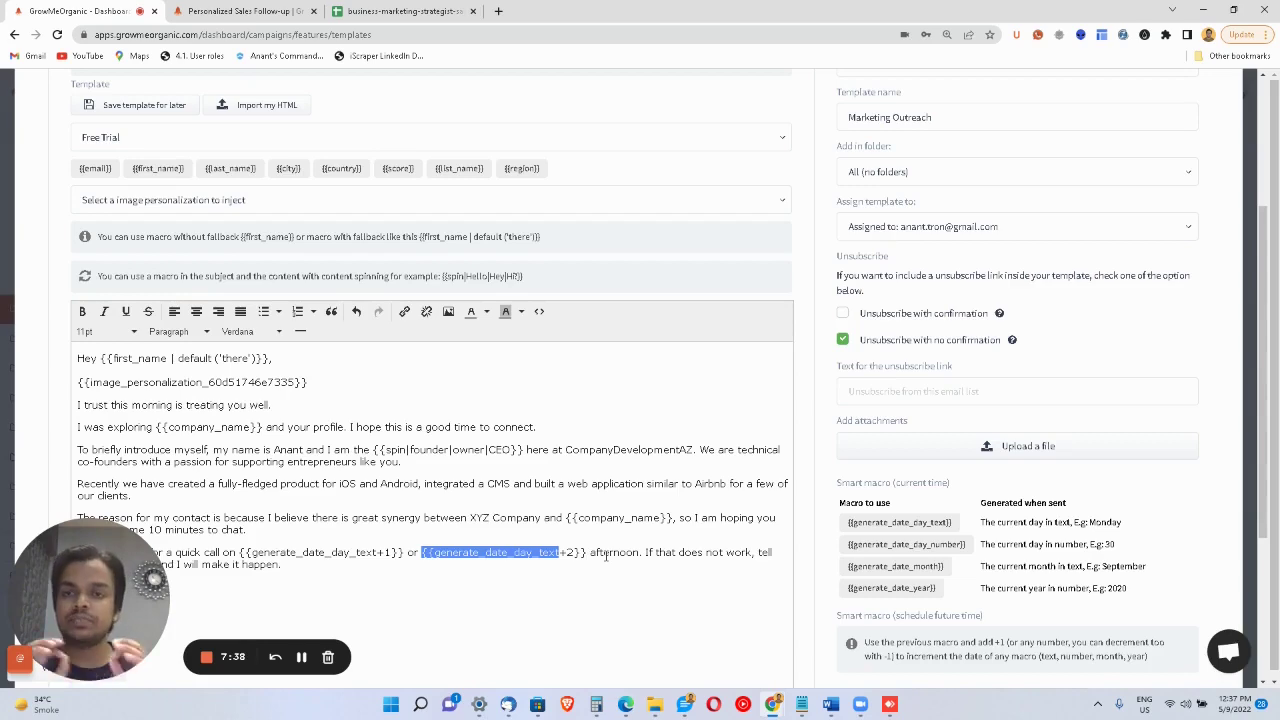
{"action": "scroll", "coordinate": [605, 557], "scroll_direction": "up", "scroll_amount": 10}
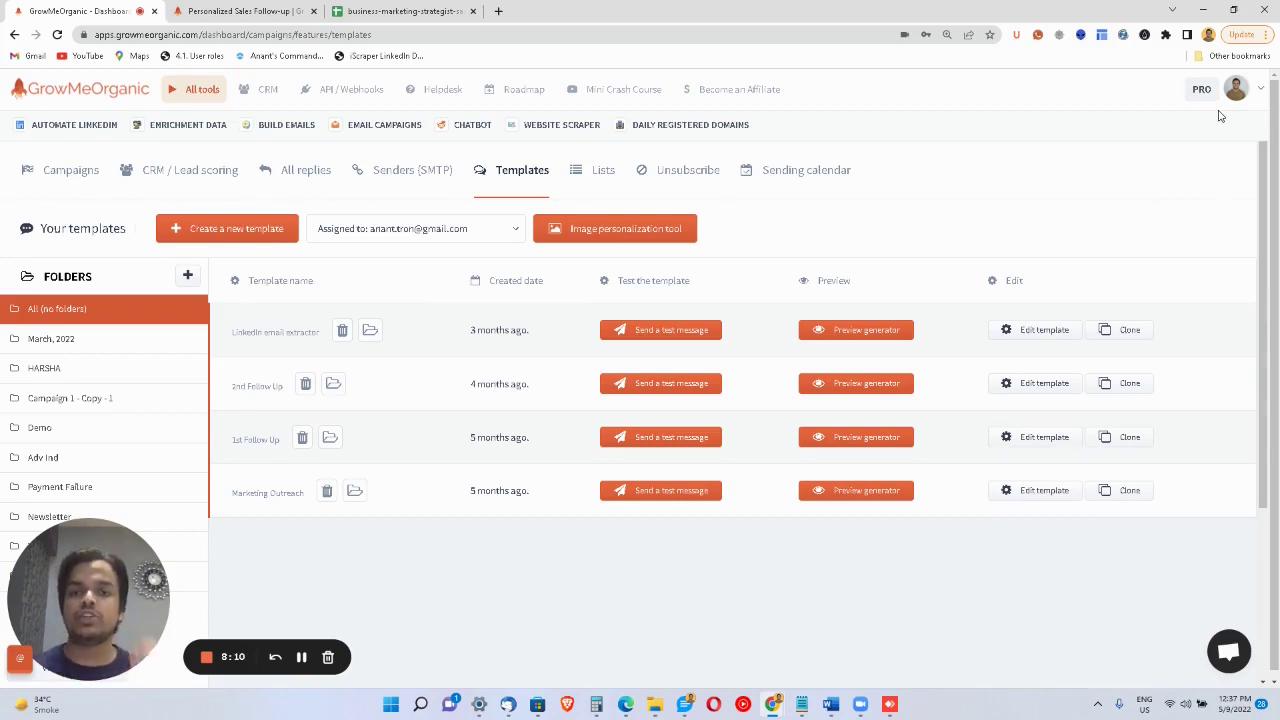
Open the image personalization tool and examine the Attention seeker image with its text element settings.
{"action": "left_click", "coordinate": [642, 228]}
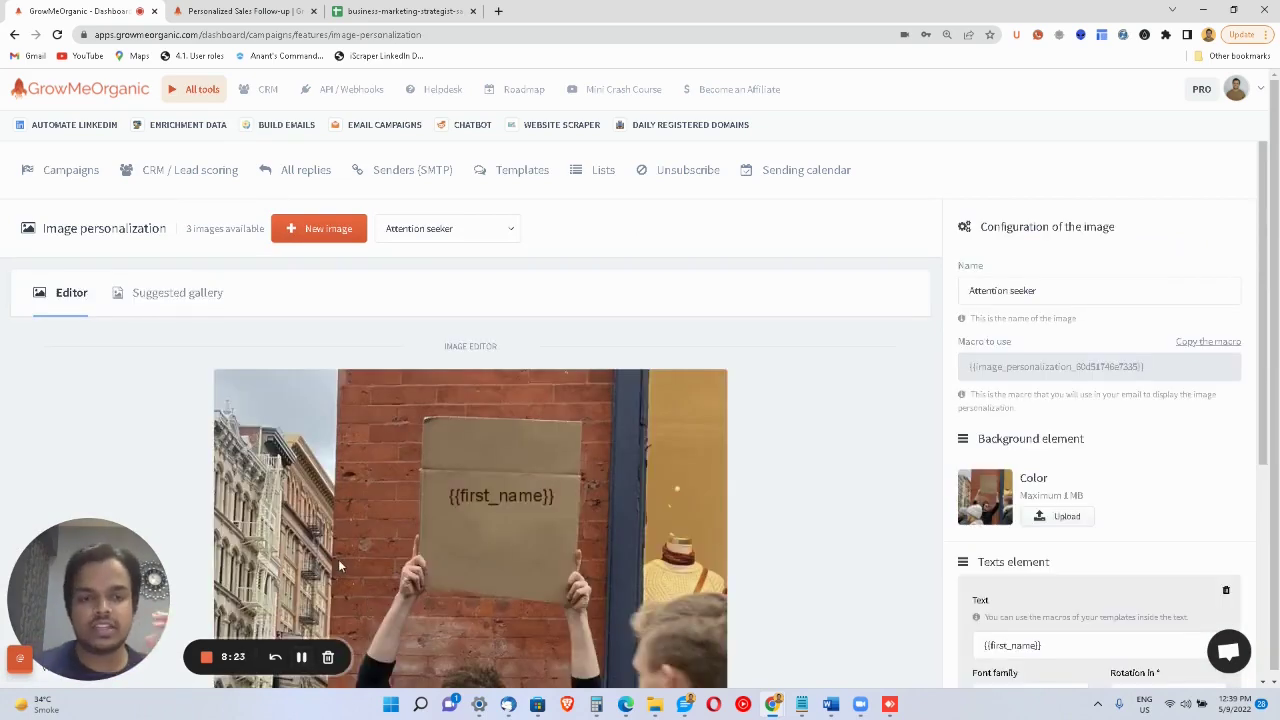
{"action": "scroll", "coordinate": [350, 575], "scroll_direction": "down", "scroll_amount": 1}
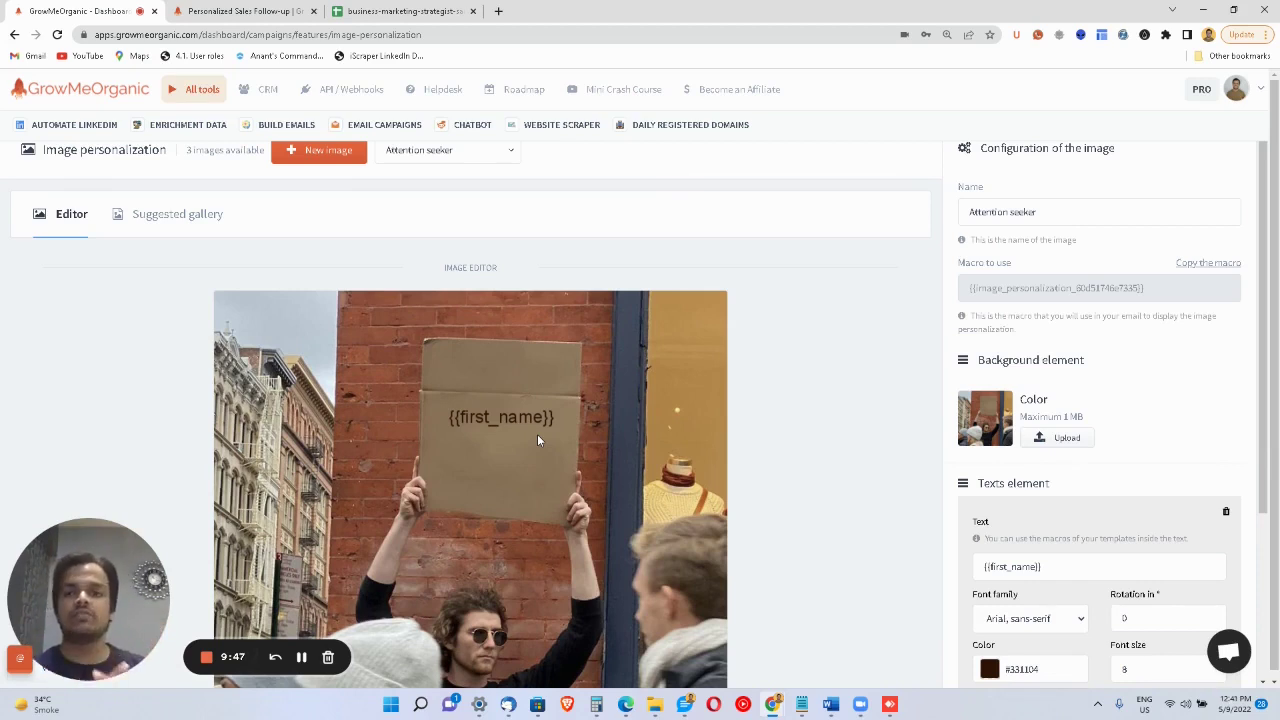
{"action": "scroll", "coordinate": [841, 500], "scroll_direction": "down", "scroll_amount": 3}
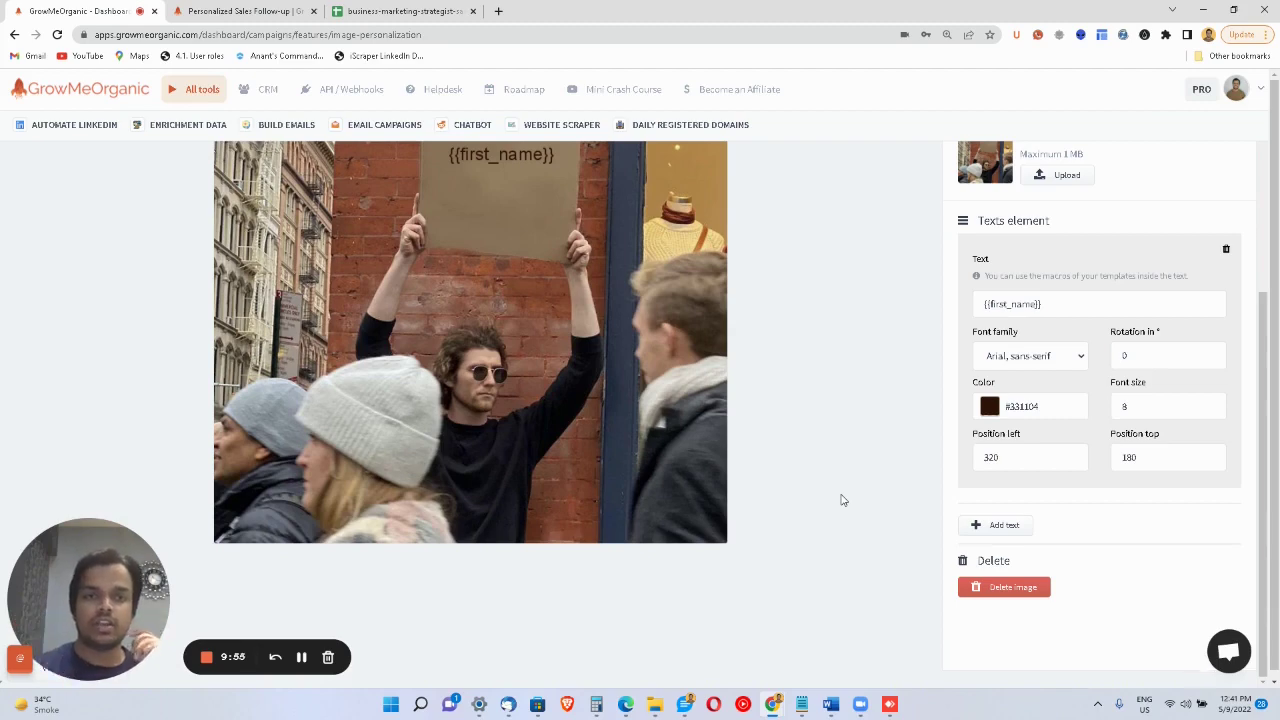
{"action": "scroll", "coordinate": [841, 500], "scroll_direction": "up", "scroll_amount": 3}
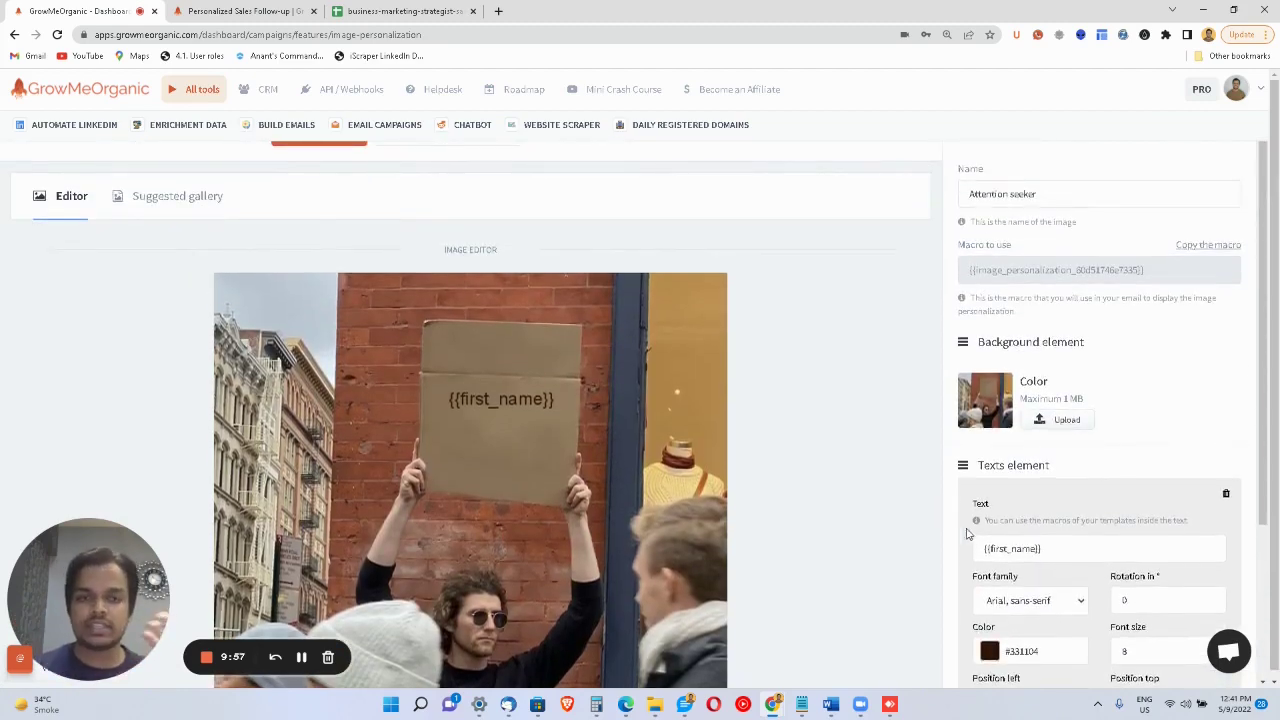
{"action": "scroll", "coordinate": [1026, 532], "scroll_direction": "down", "scroll_amount": 1}
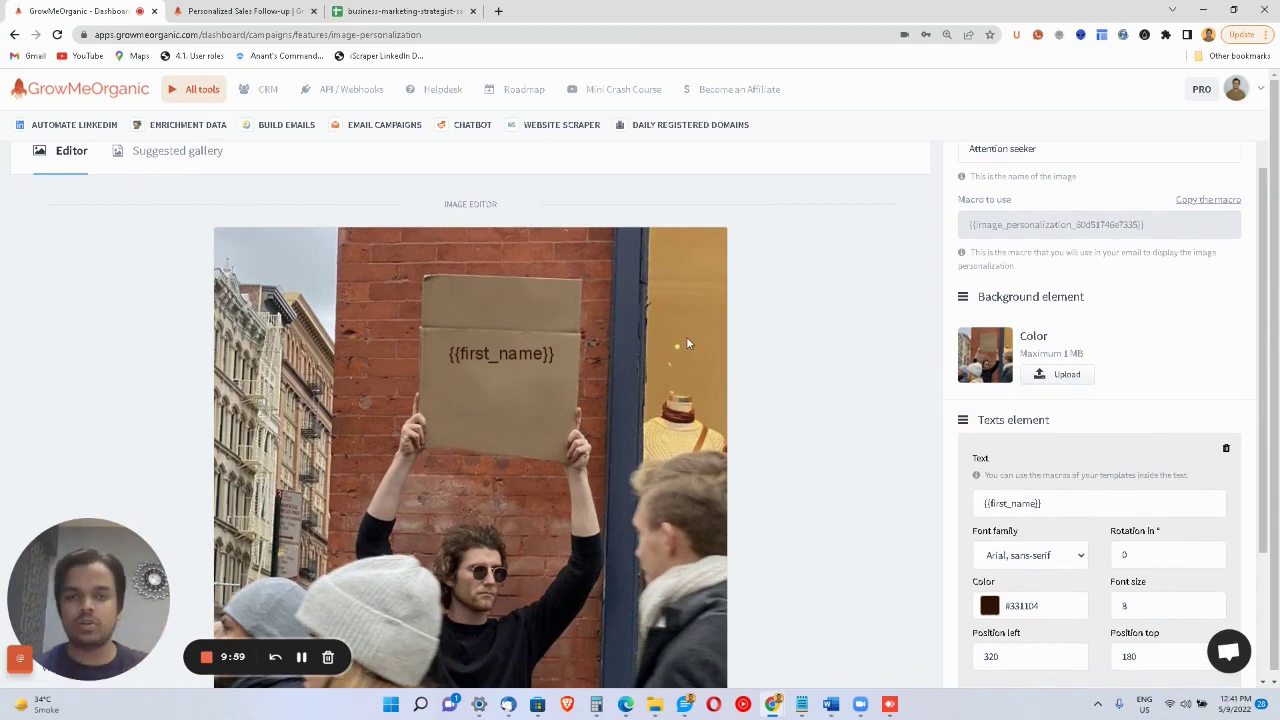
Check the {{first_name}} text of the Attention seeker image and copy the image's macro.
{"action": "triple_click", "coordinate": [1023, 503]}
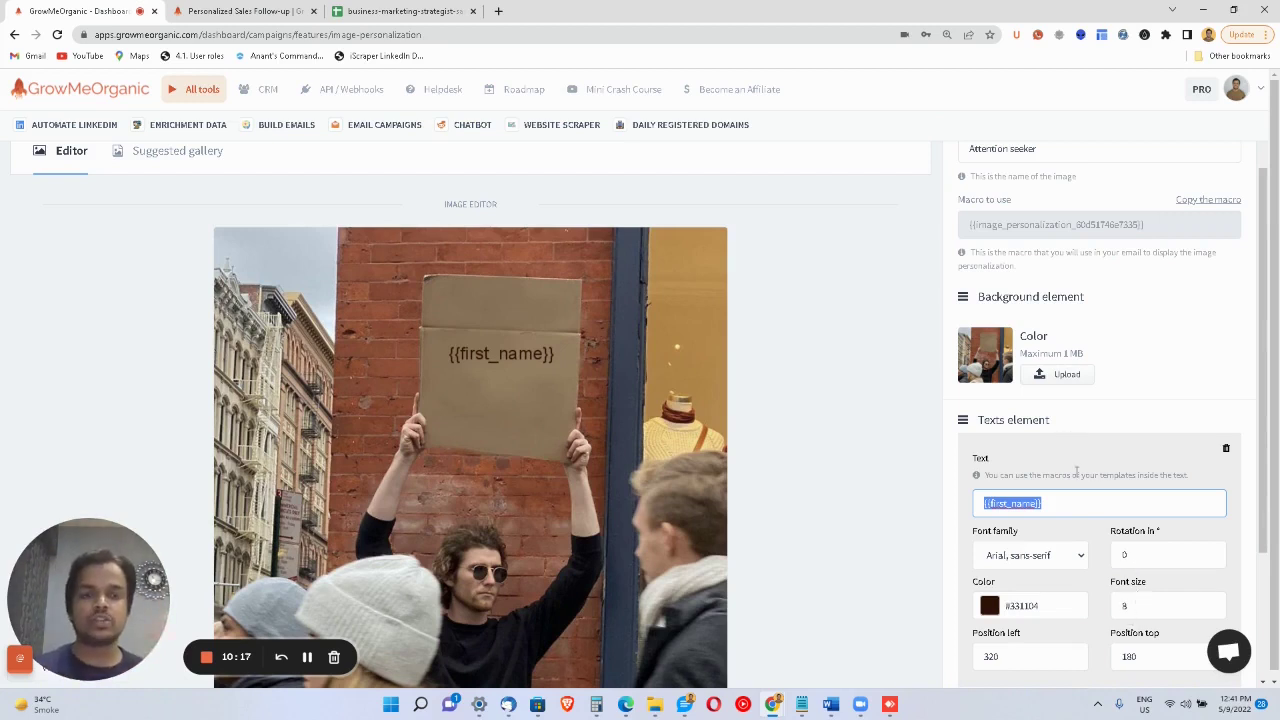
{"action": "left_click", "coordinate": [1193, 205]}
{"action": "scroll", "coordinate": [1193, 209], "scroll_direction": "up", "scroll_amount": 2}
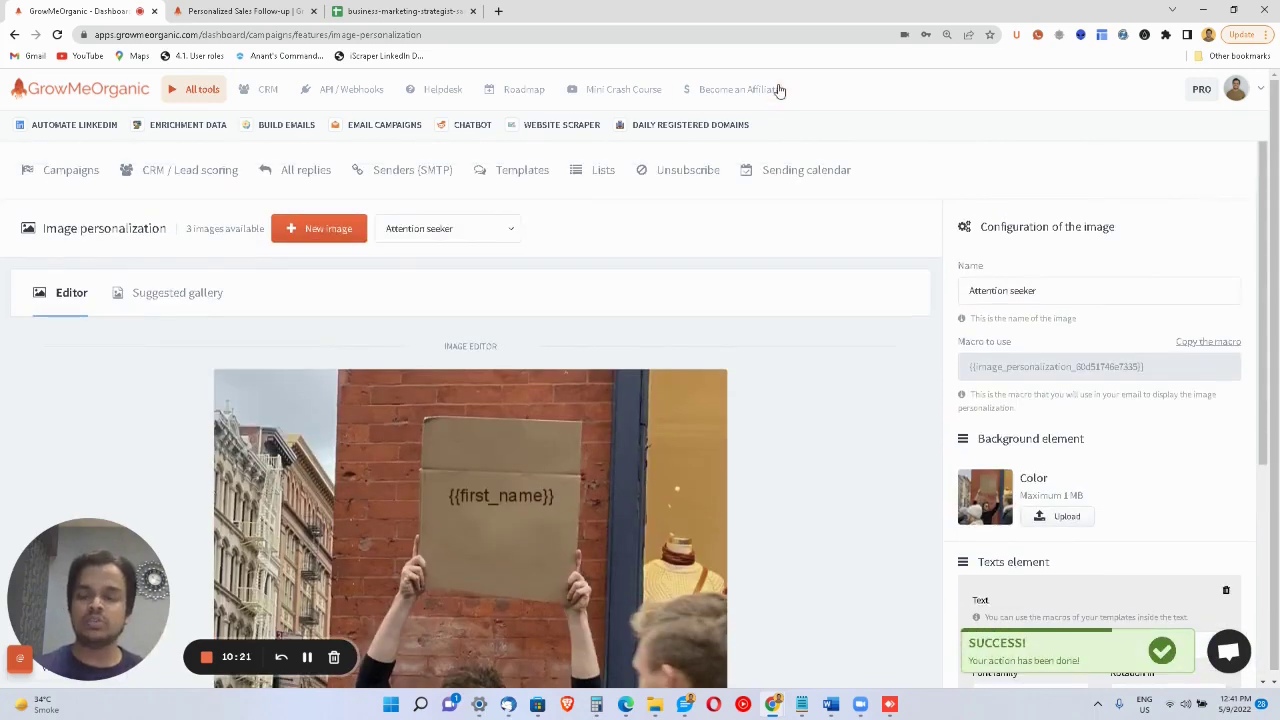
Return to the templates and open the Marketing Outreach template for editing at its message body.
{"action": "left_click", "coordinate": [526, 186]}
{"action": "scroll", "coordinate": [648, 515], "scroll_direction": "down", "scroll_amount": 1}
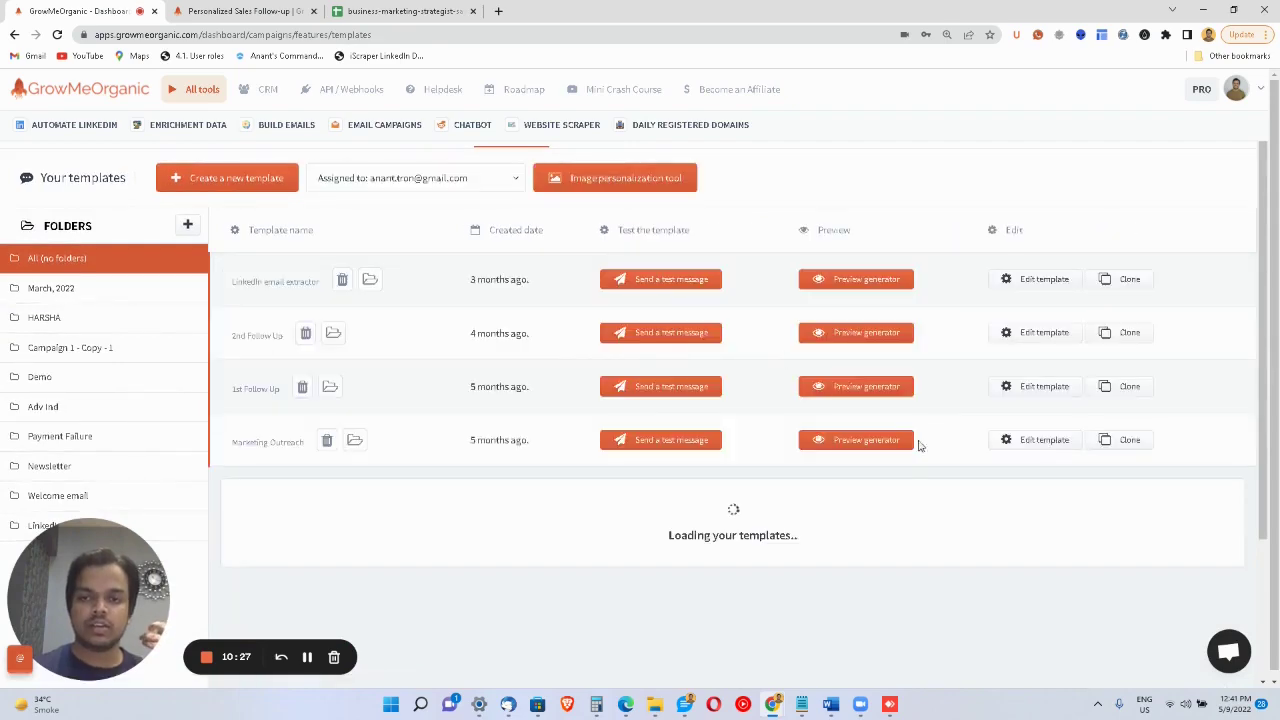
{"action": "left_click", "coordinate": [1013, 447]}
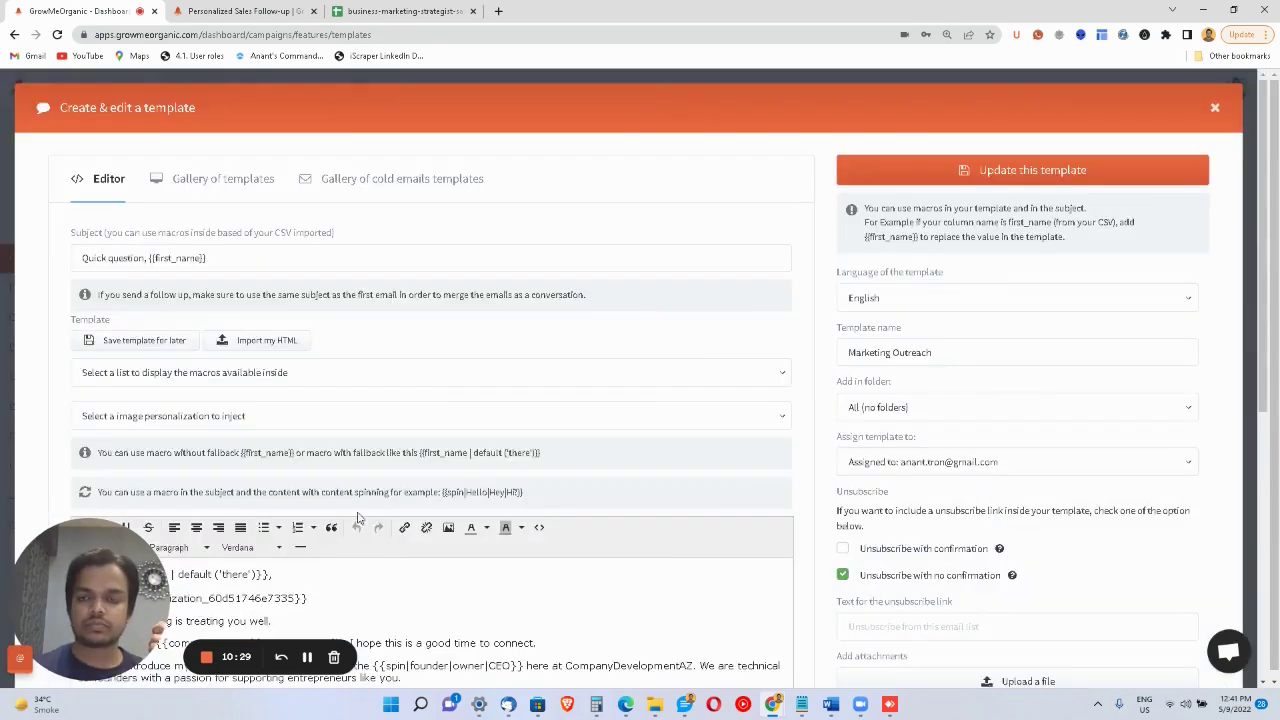
{"action": "scroll", "coordinate": [358, 532], "scroll_direction": "down", "scroll_amount": 3}
{"action": "scroll", "coordinate": [358, 532], "scroll_direction": "down", "scroll_amount": 1}
Make sure the Attention seeker image macro stands on the line below the greeting and update the template.
{"action": "left_click_drag", "start_coordinate": [271, 446], "coordinate": [172, 446]}
{"action": "left_click_drag", "start_coordinate": [323, 422], "coordinate": [75, 428]}
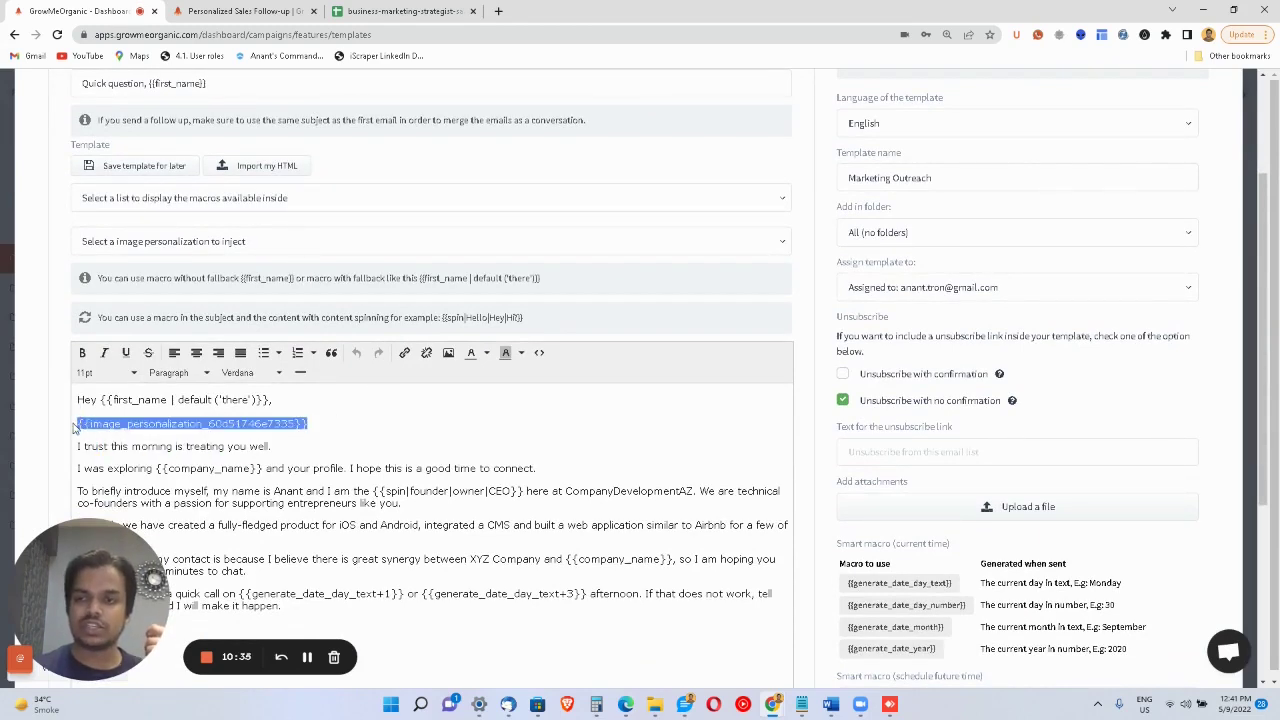
{"action": "left_click", "coordinate": [76, 425]}
{"action": "scroll", "coordinate": [400, 450], "scroll_direction": "down", "scroll_amount": 3}
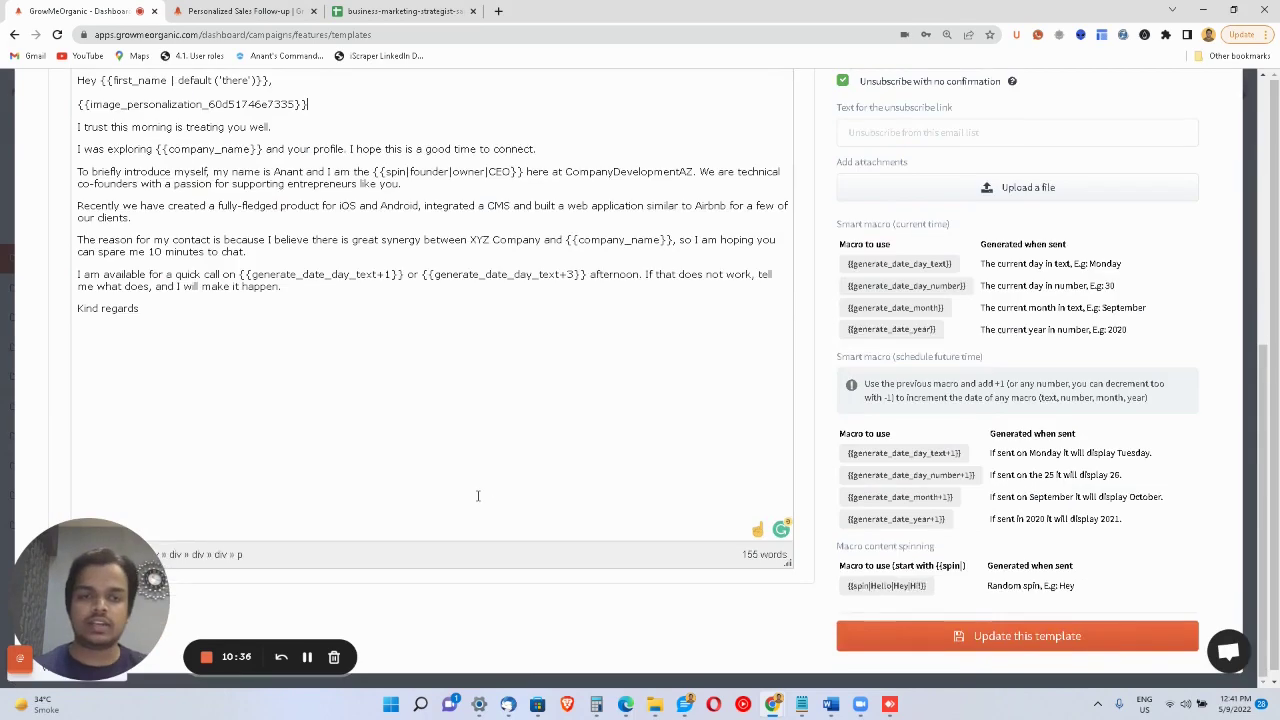
{"action": "left_click", "coordinate": [1002, 648]}
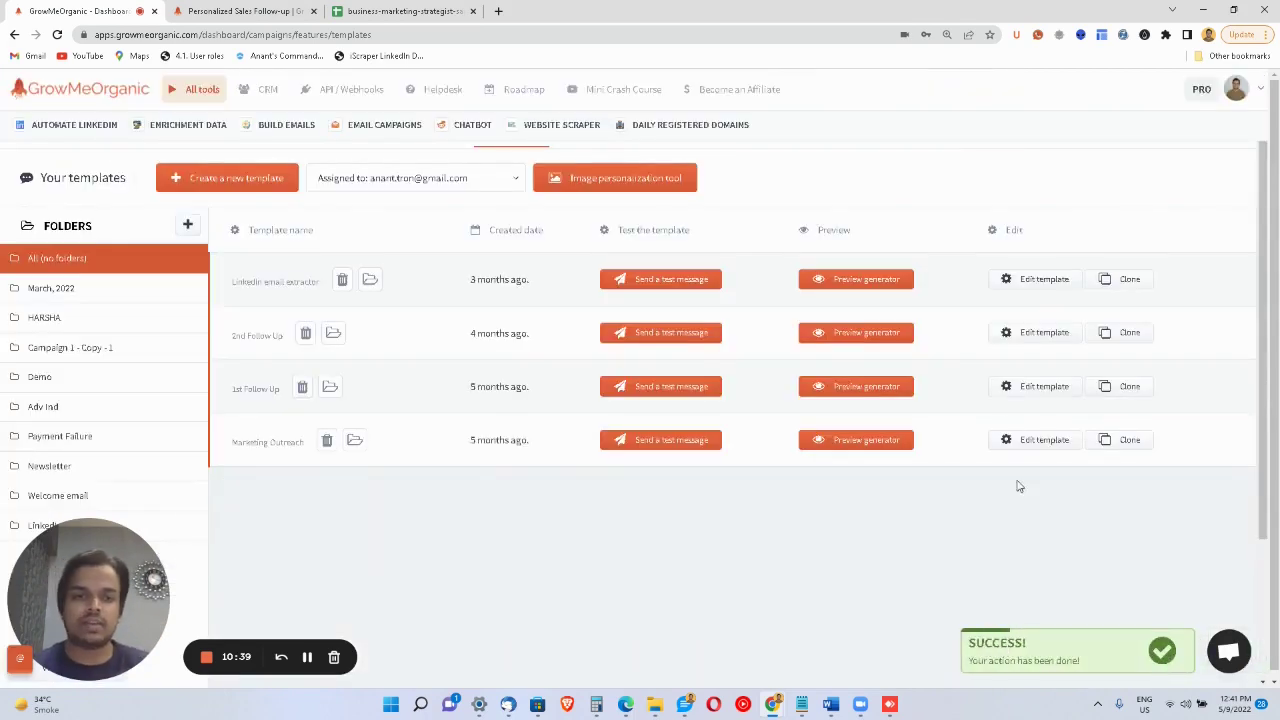
Generate previews of the Marketing Outreach template using the Free Trial list as source.
{"action": "left_click", "coordinate": [866, 445]}
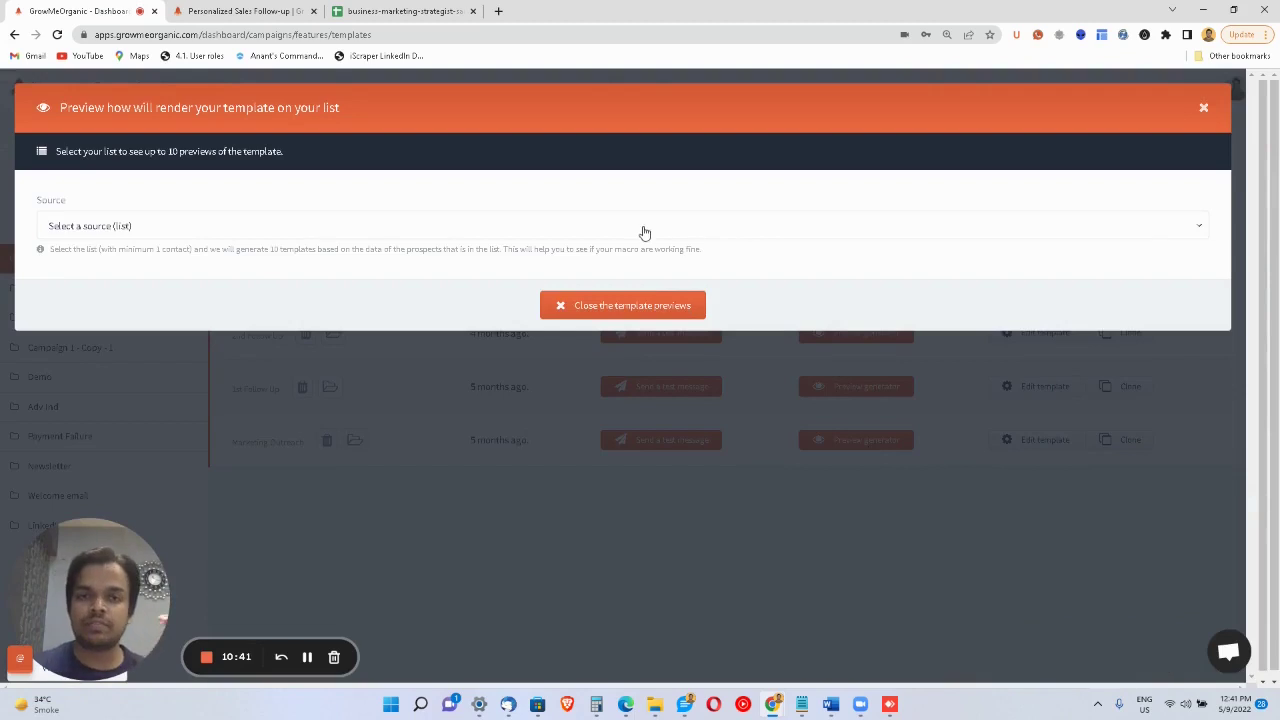
{"action": "left_click", "coordinate": [644, 232]}
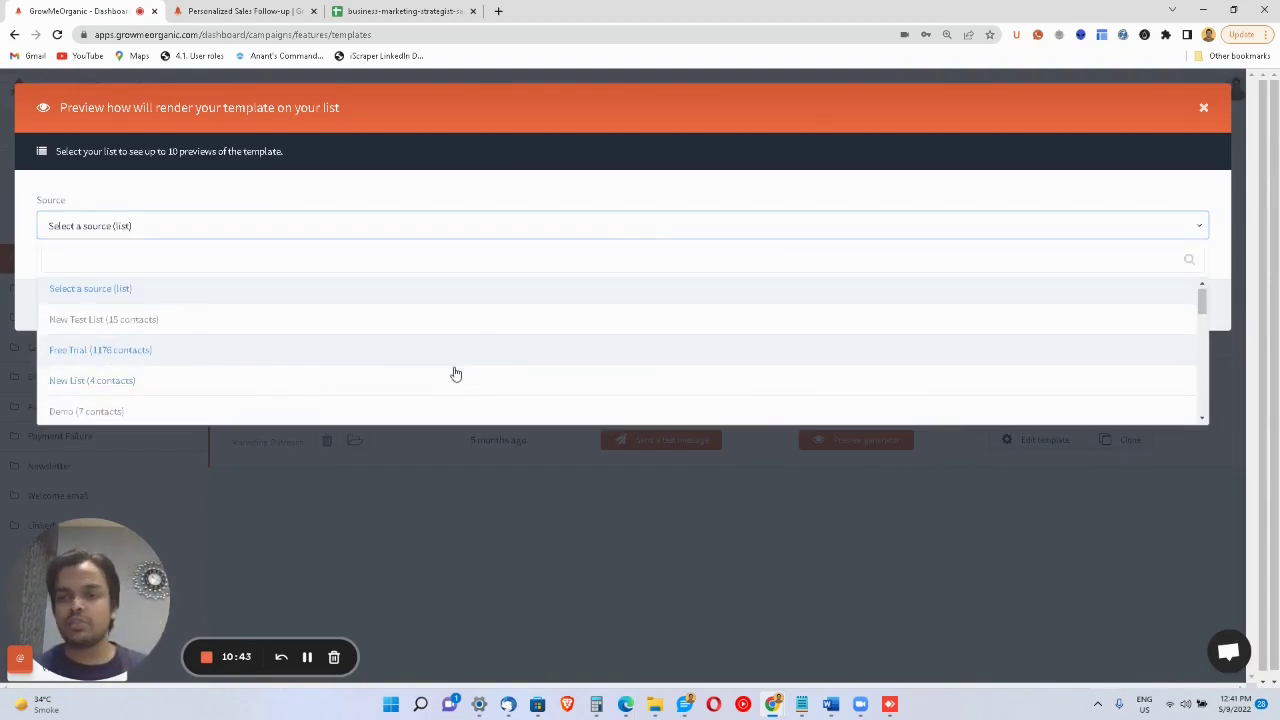
{"action": "left_click", "coordinate": [312, 356]}
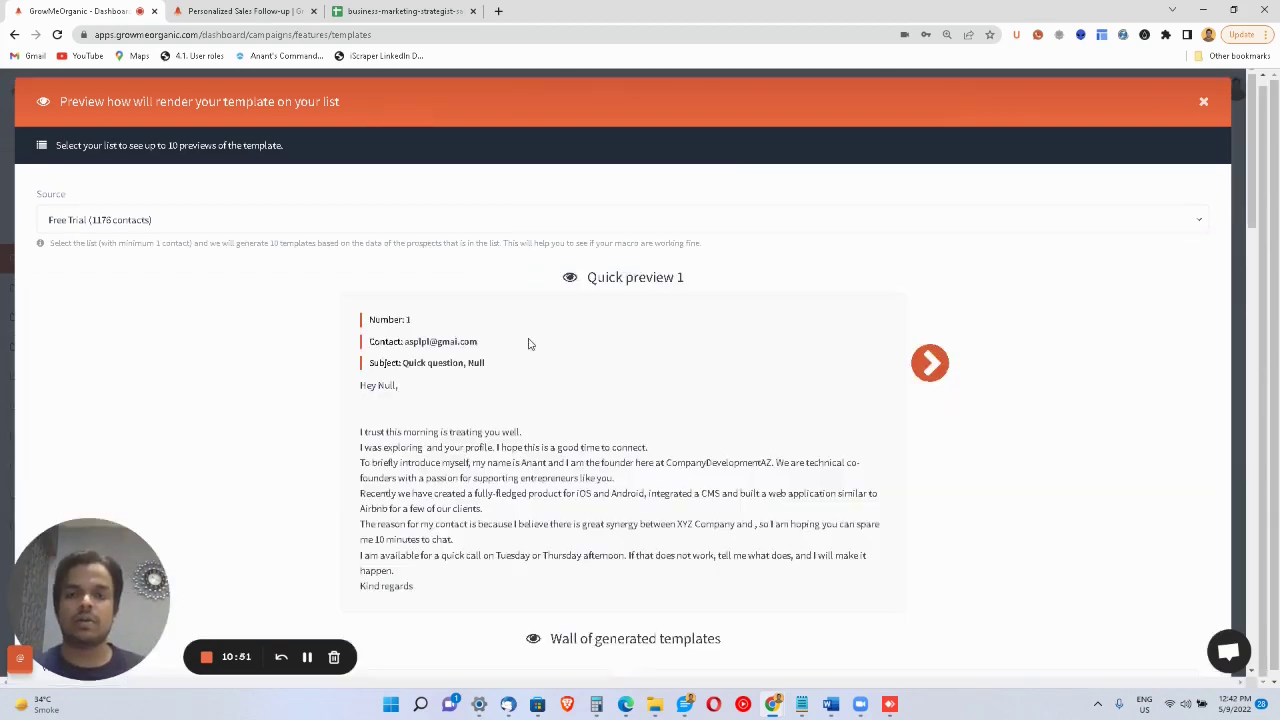
Examine the generated previews for the personalized sign images and the call days in the availability sentence, and close the previews.
{"action": "scroll", "coordinate": [529, 344], "scroll_direction": "down", "scroll_amount": 2}
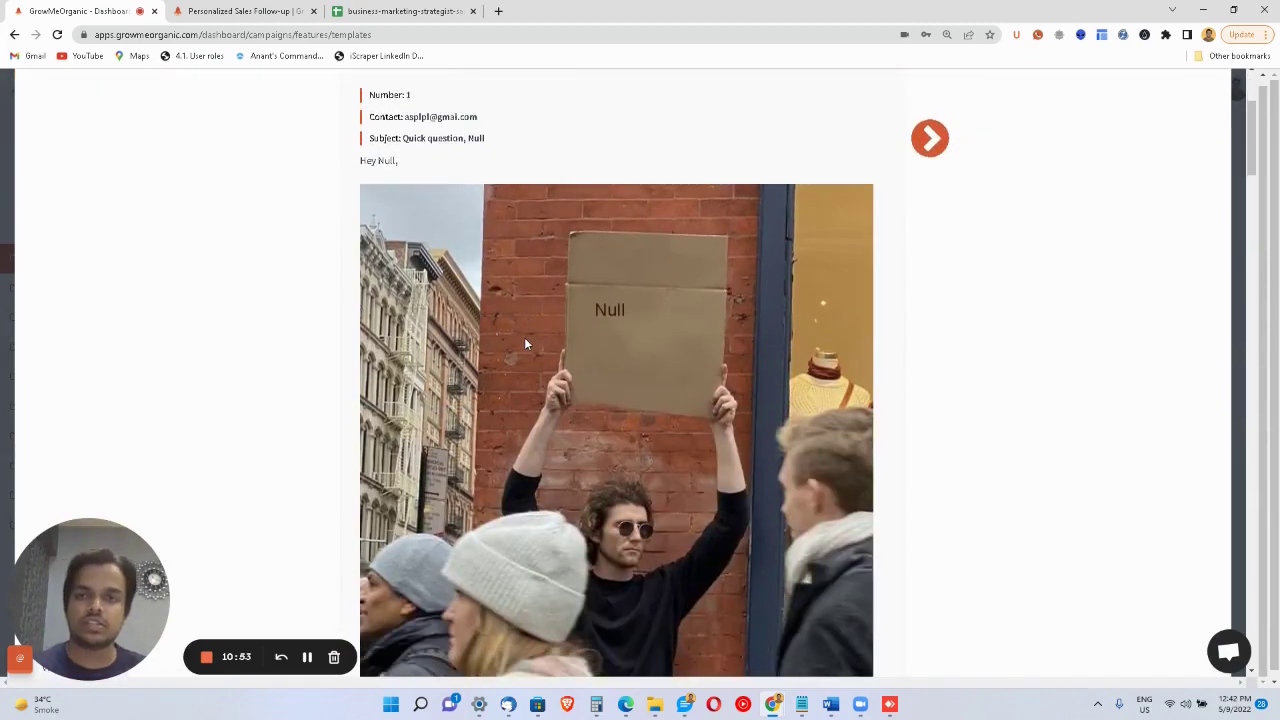
{"action": "scroll", "coordinate": [524, 337], "scroll_direction": "down", "scroll_amount": 10}
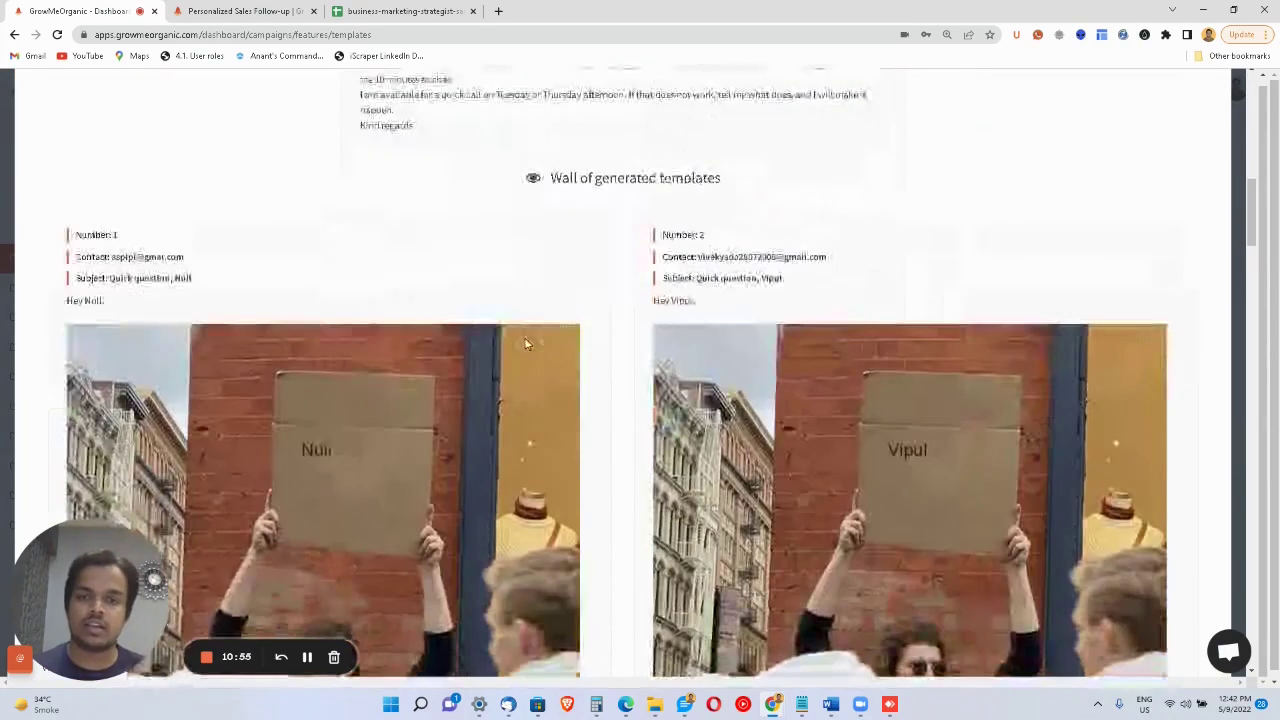
{"action": "scroll", "coordinate": [603, 481], "scroll_direction": "down", "scroll_amount": 10}
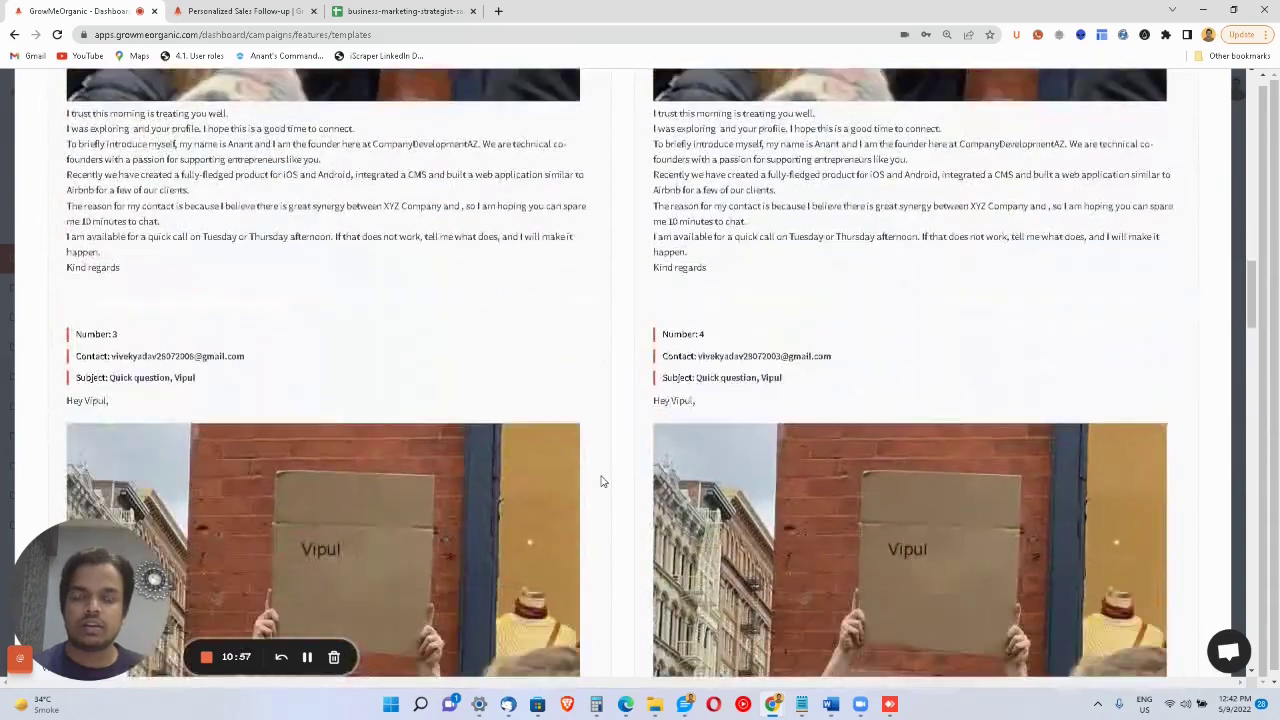
{"action": "scroll", "coordinate": [352, 476], "scroll_direction": "down", "scroll_amount": 10}
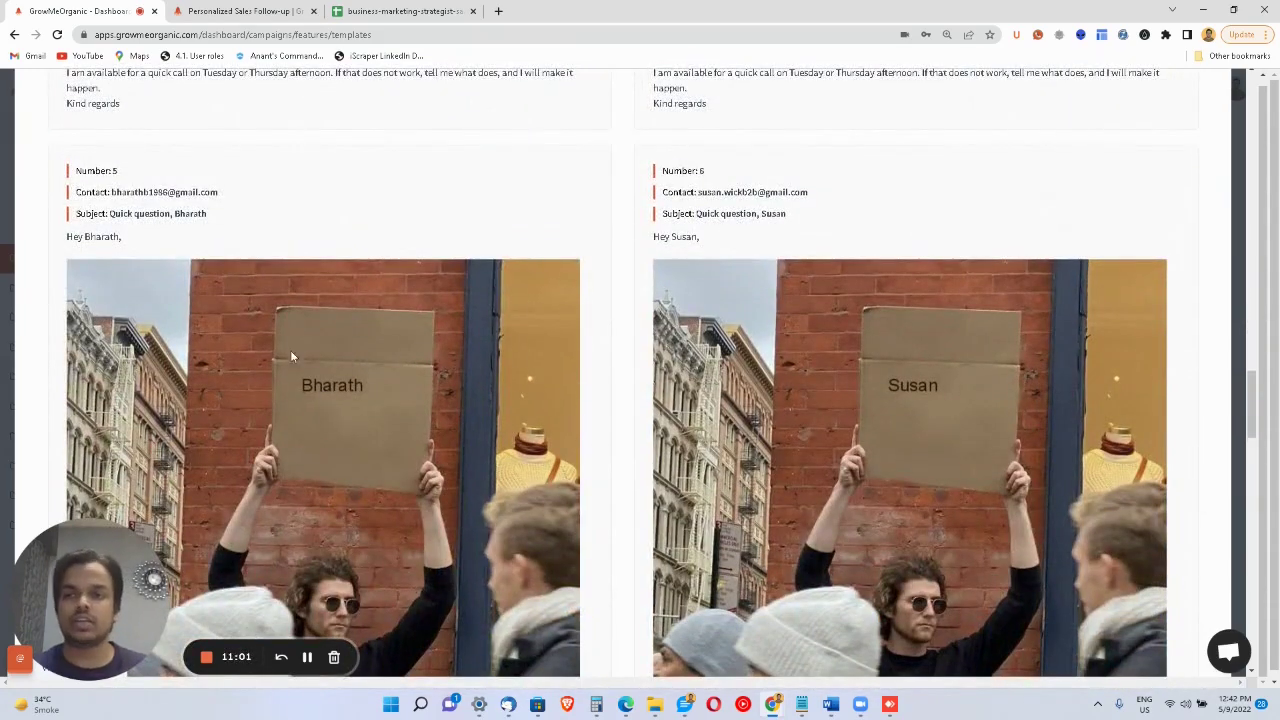
{"action": "scroll", "coordinate": [906, 379], "scroll_direction": "down", "scroll_amount": 7}
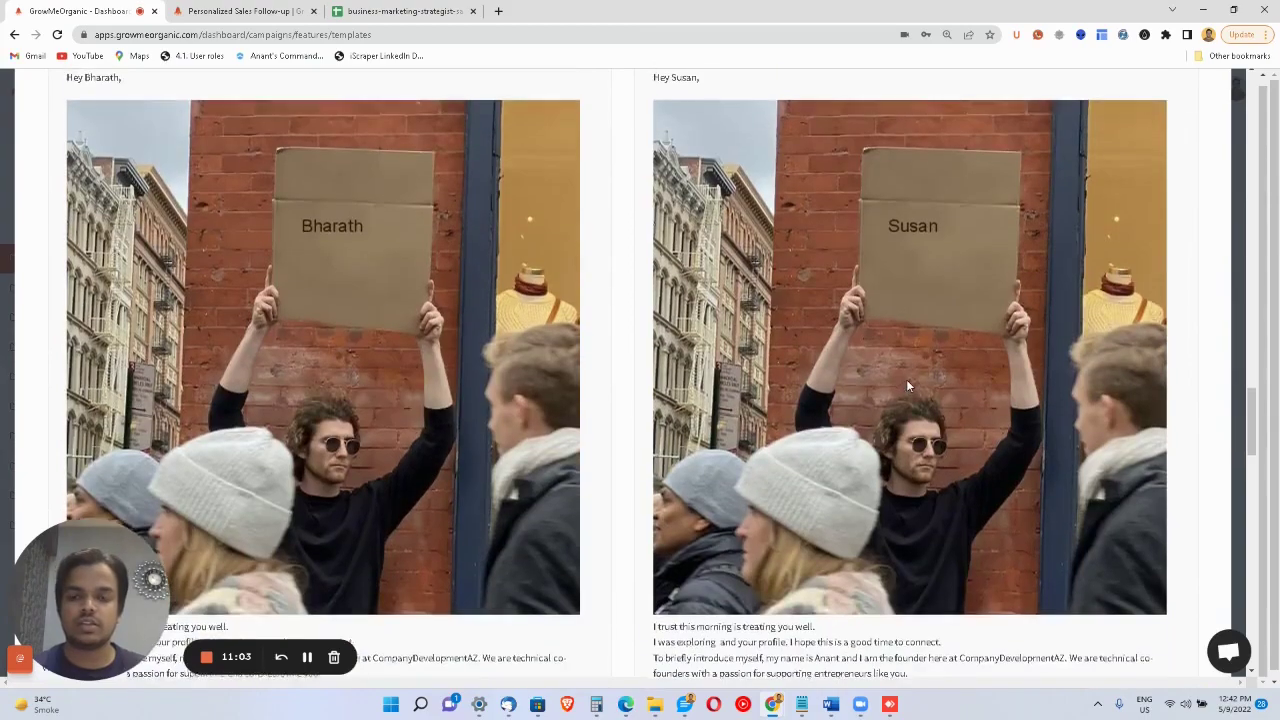
{"action": "scroll", "coordinate": [908, 385], "scroll_direction": "down", "scroll_amount": 3}
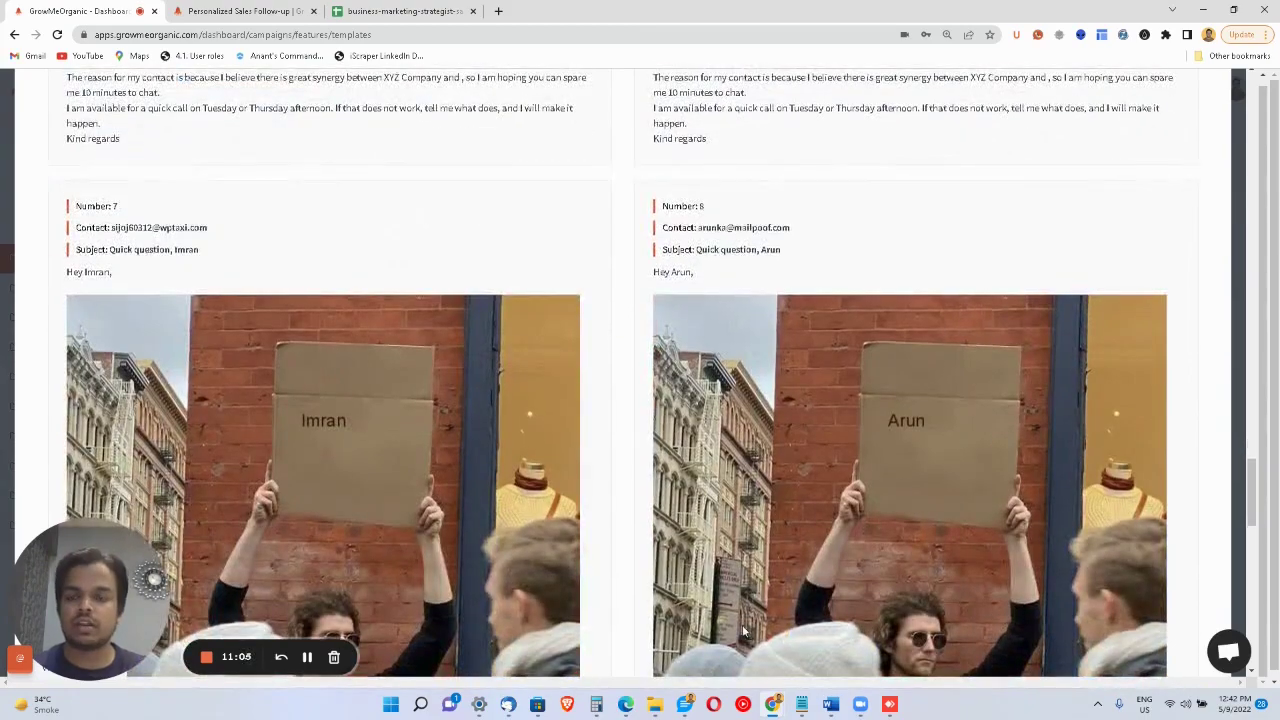
{"action": "scroll", "coordinate": [742, 625], "scroll_direction": "down", "scroll_amount": 3}
{"action": "scroll", "coordinate": [675, 577], "scroll_direction": "down", "scroll_amount": 3}
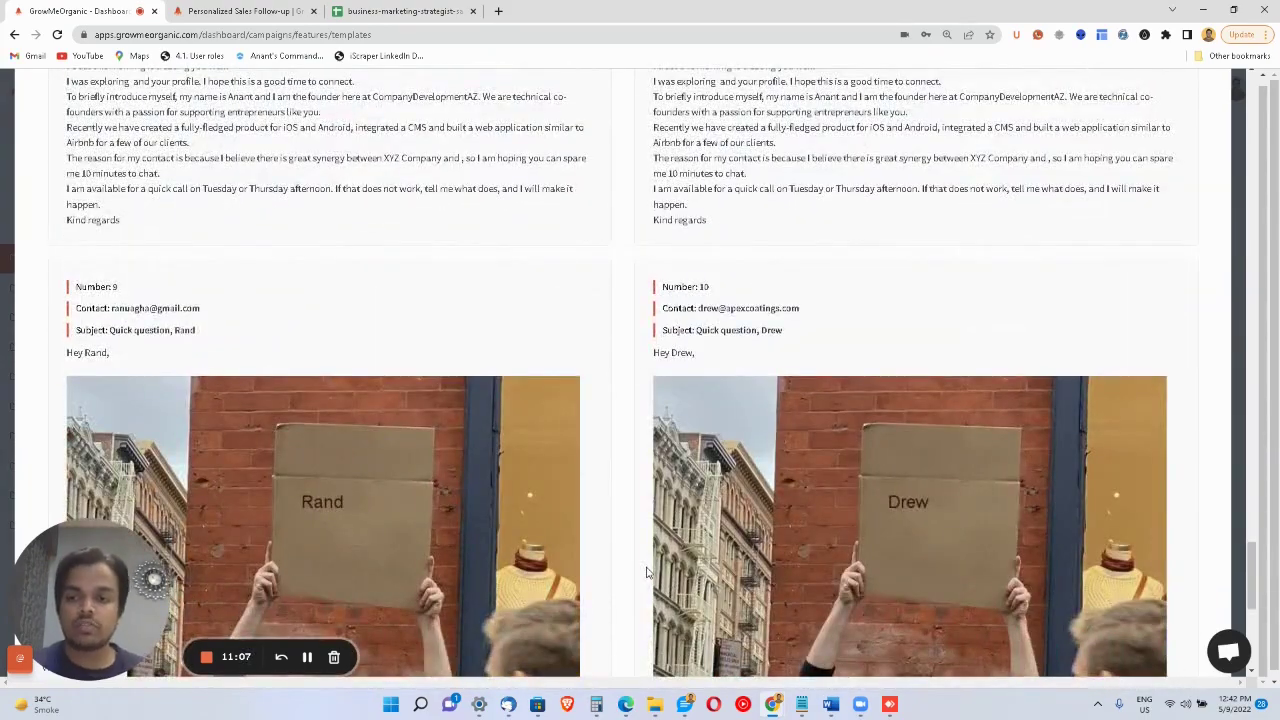
{"action": "scroll", "coordinate": [646, 572], "scroll_direction": "down", "scroll_amount": 2}
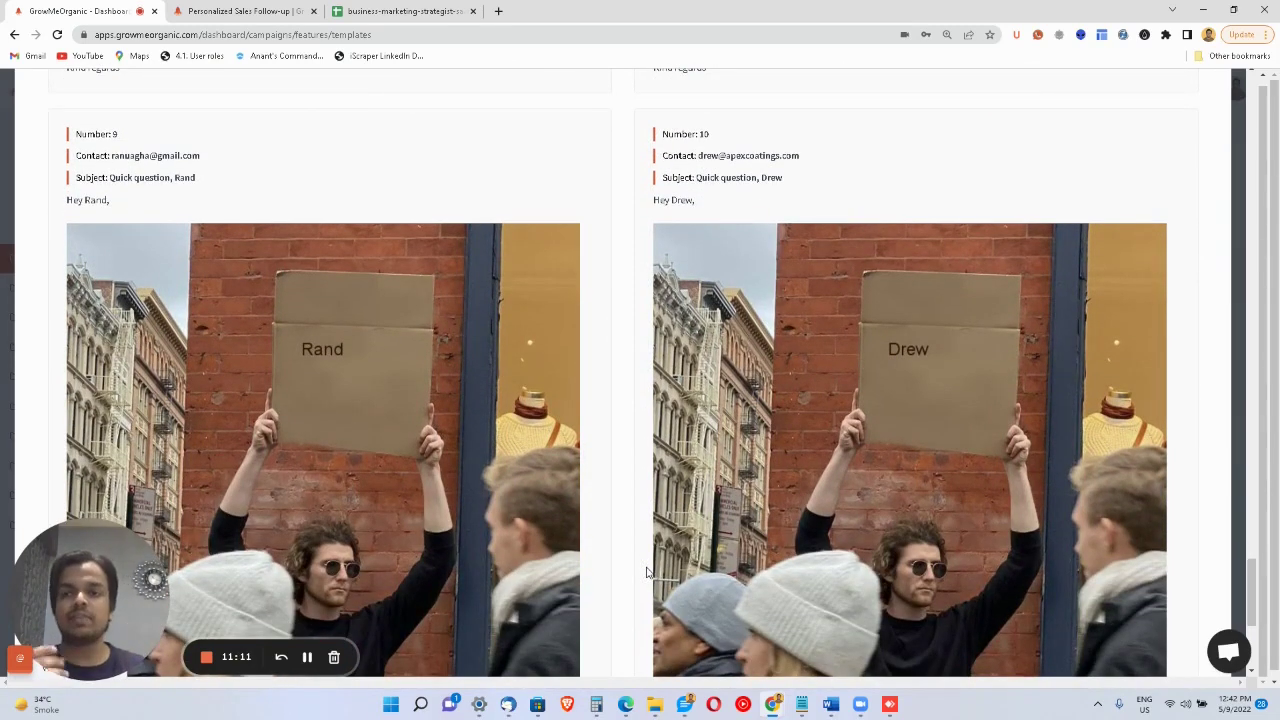
{"action": "scroll", "coordinate": [691, 203], "scroll_direction": "down", "scroll_amount": 5}
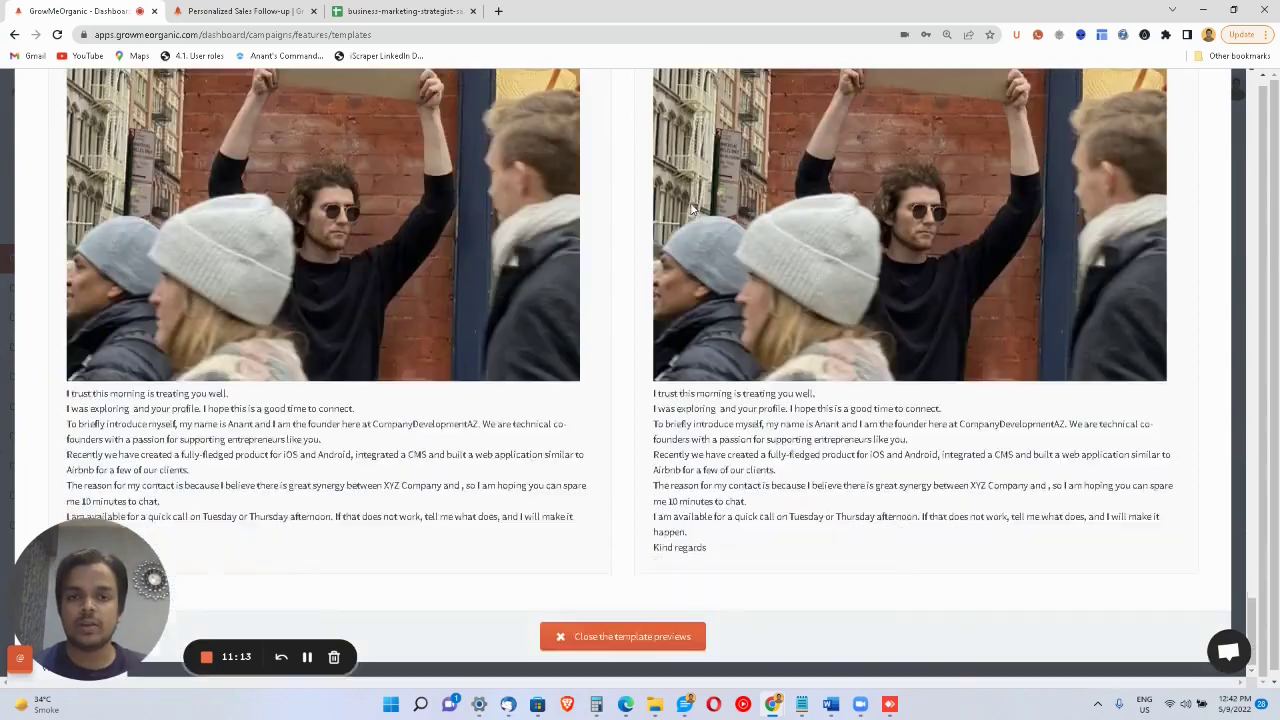
{"action": "left_click_drag", "start_coordinate": [791, 518], "coordinate": [874, 518]}
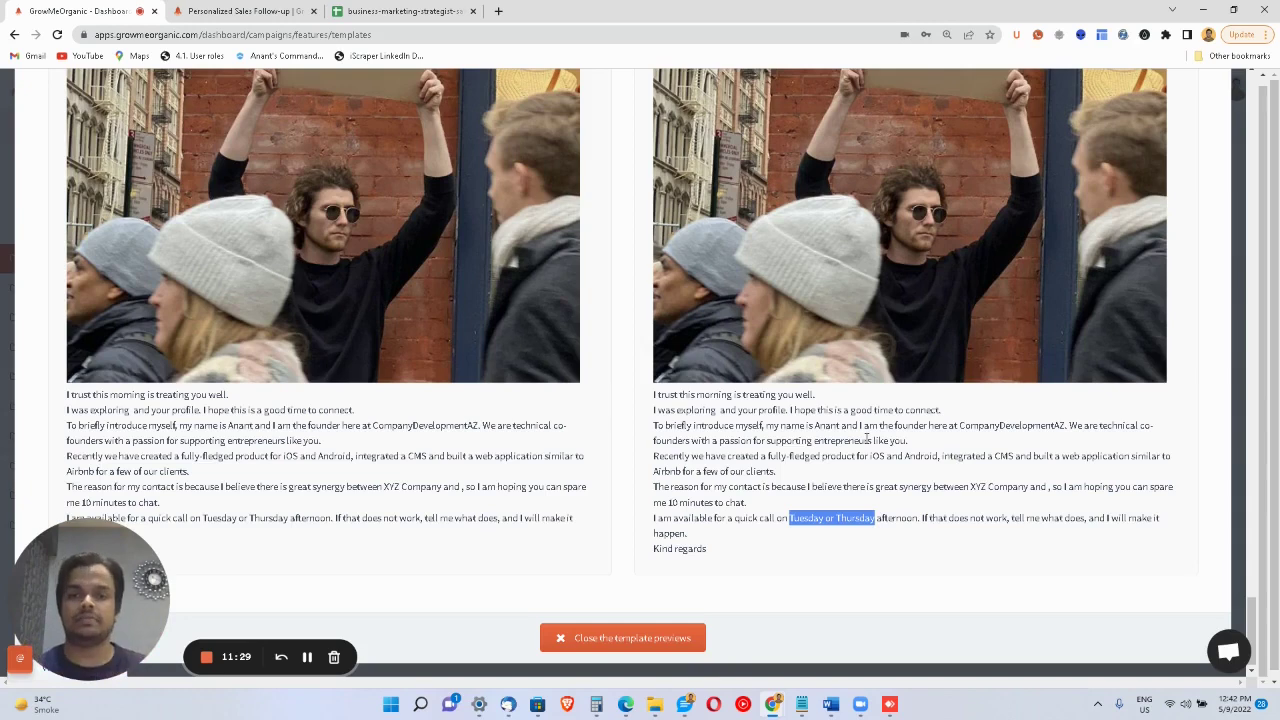
{"action": "left_click", "coordinate": [655, 638]}
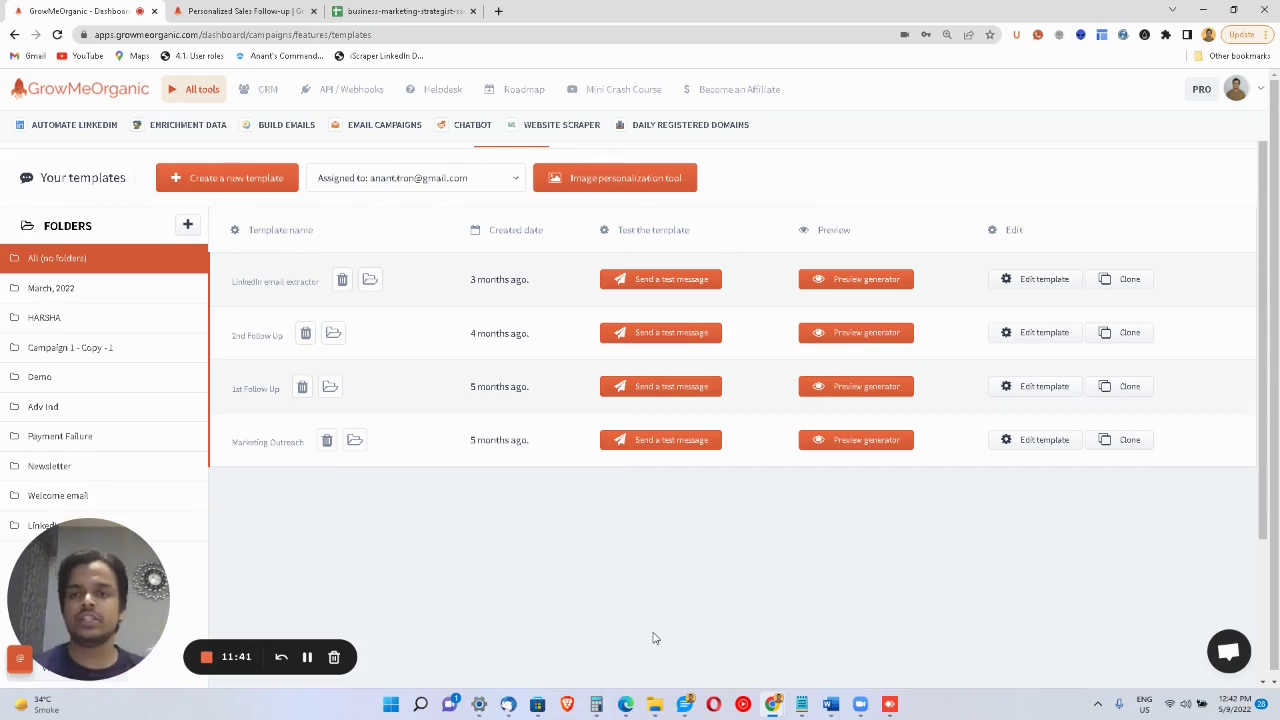
{"action": "scroll", "coordinate": [654, 638], "scroll_direction": "up", "scroll_amount": 1}
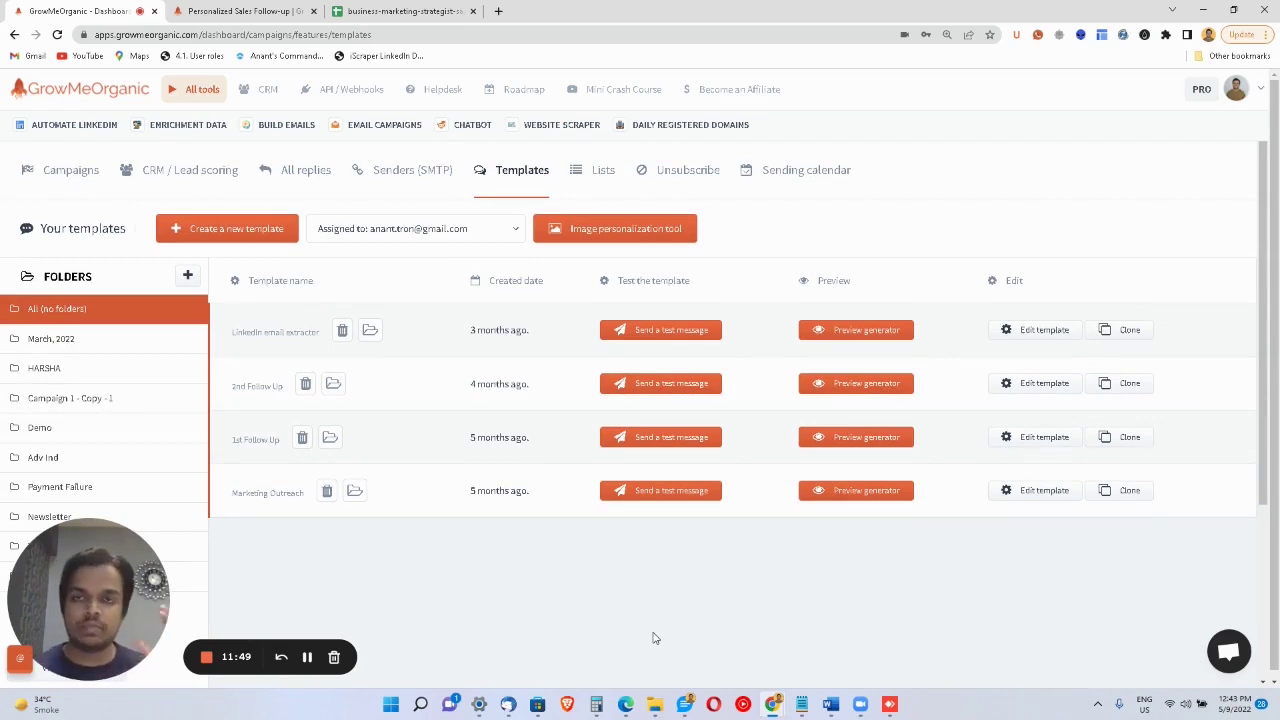
Switch to the business-marketing-strategist-san-francisco-bay-area spreadsheet and examine the LinkedIn profile links in the url column.
{"action": "left_click", "coordinate": [433, 8]}
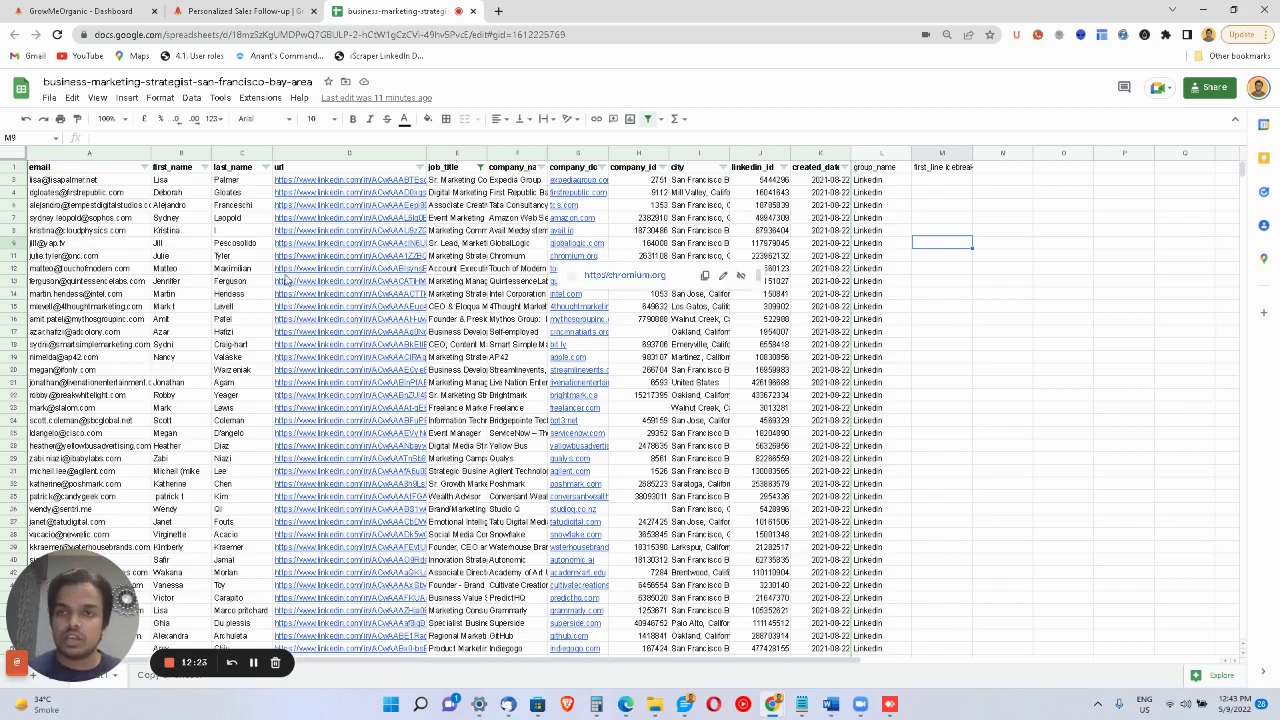
{"action": "left_click_drag", "start_coordinate": [365, 181], "coordinate": [401, 424]}
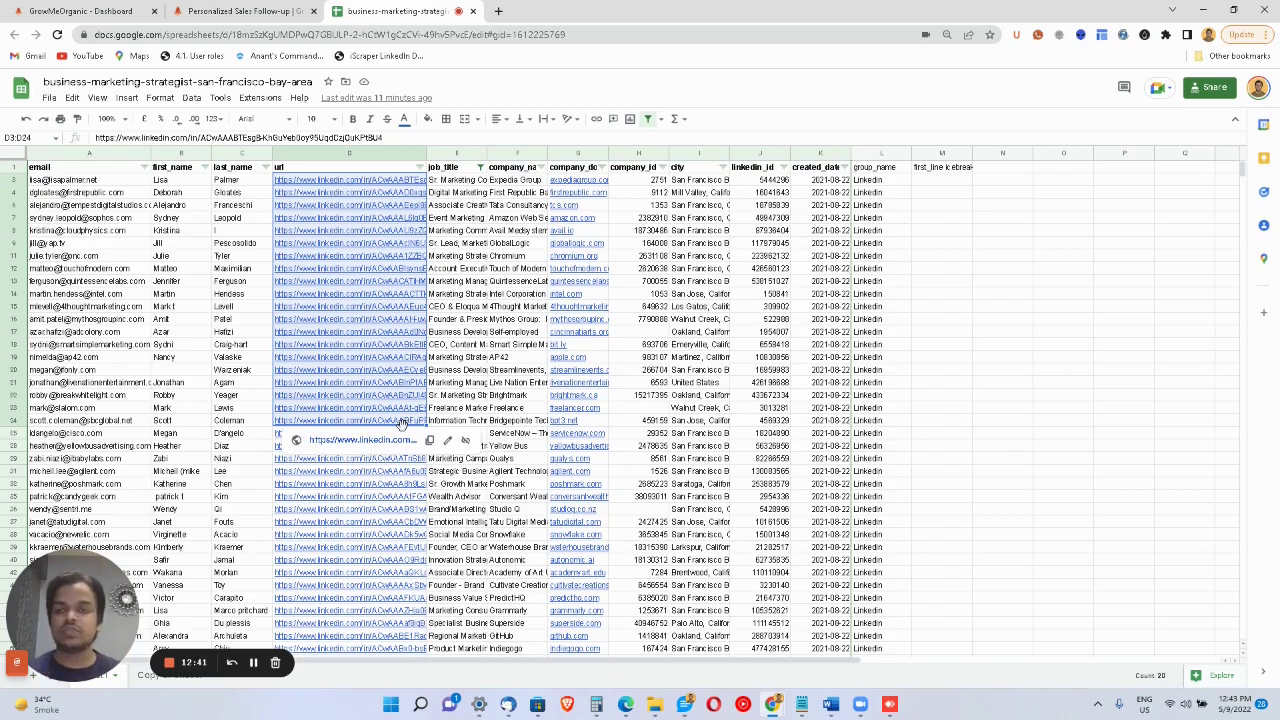
{"action": "mouse_move", "coordinate": [328, 252]}
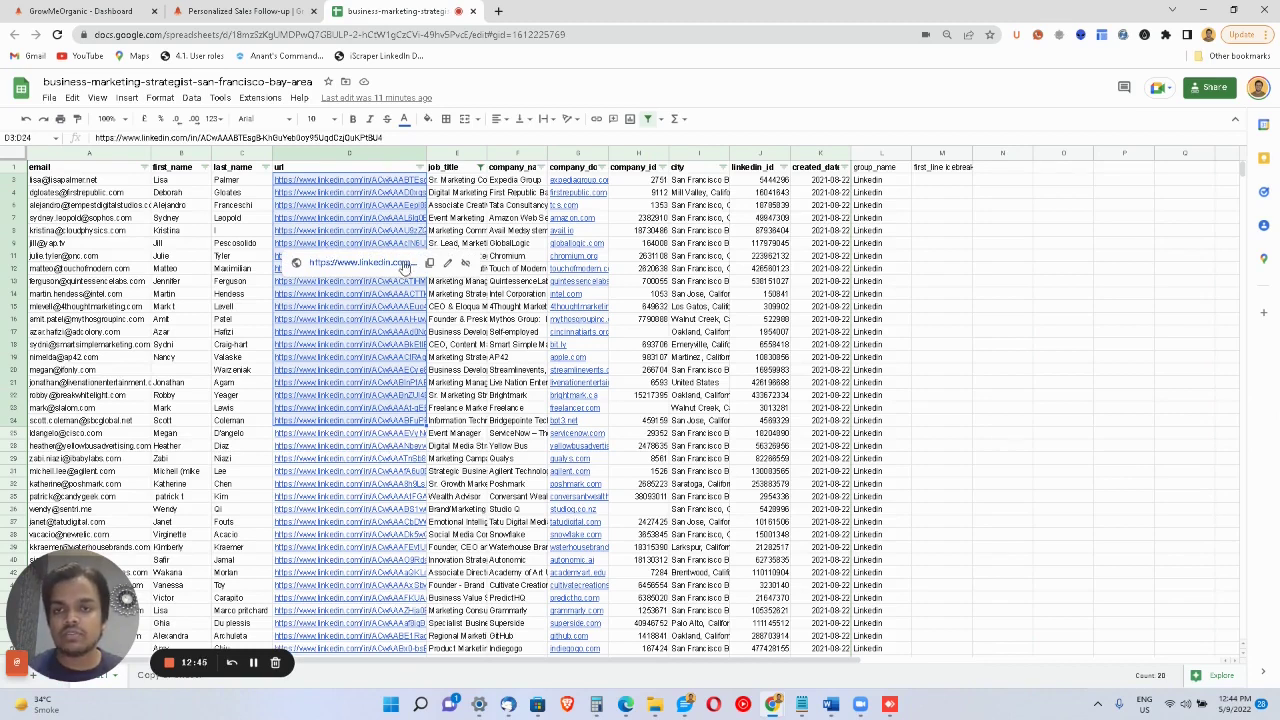
{"action": "mouse_move", "coordinate": [404, 299]}
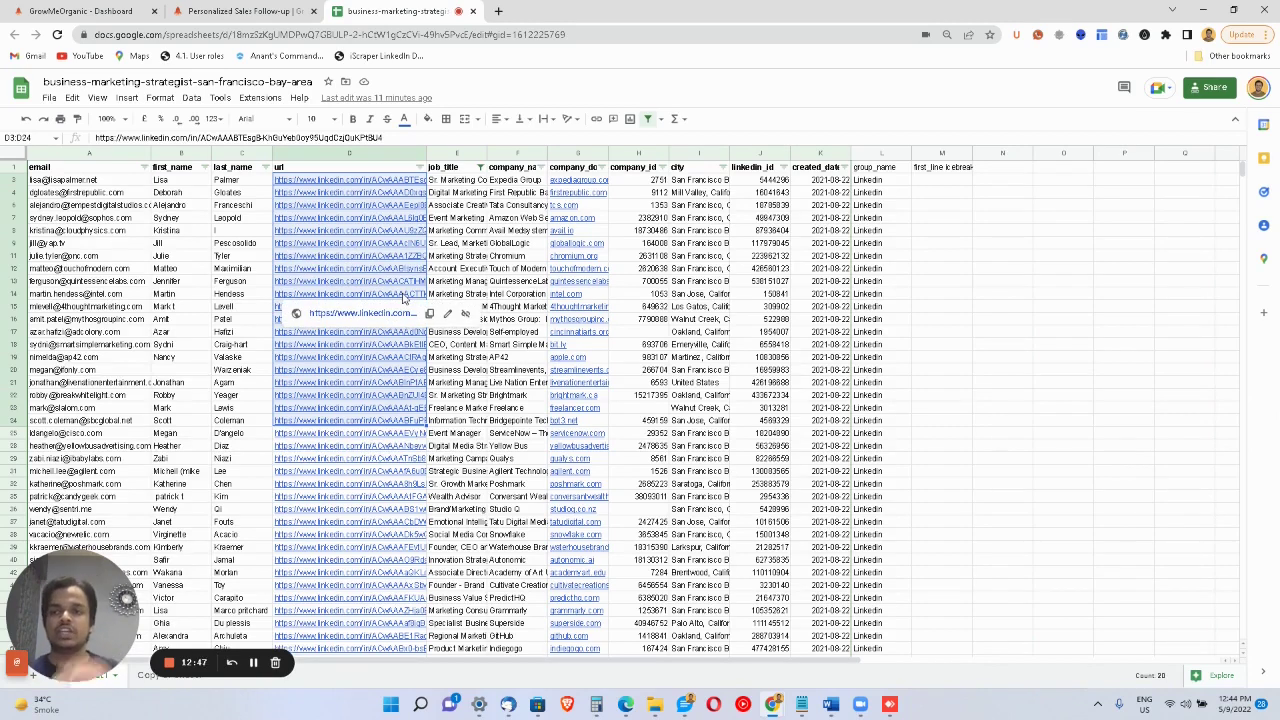
Open the first contact's LinkedIn profile from the url column, expand the full About section and examine it for personalization details.
{"action": "left_click", "coordinate": [514, 234]}
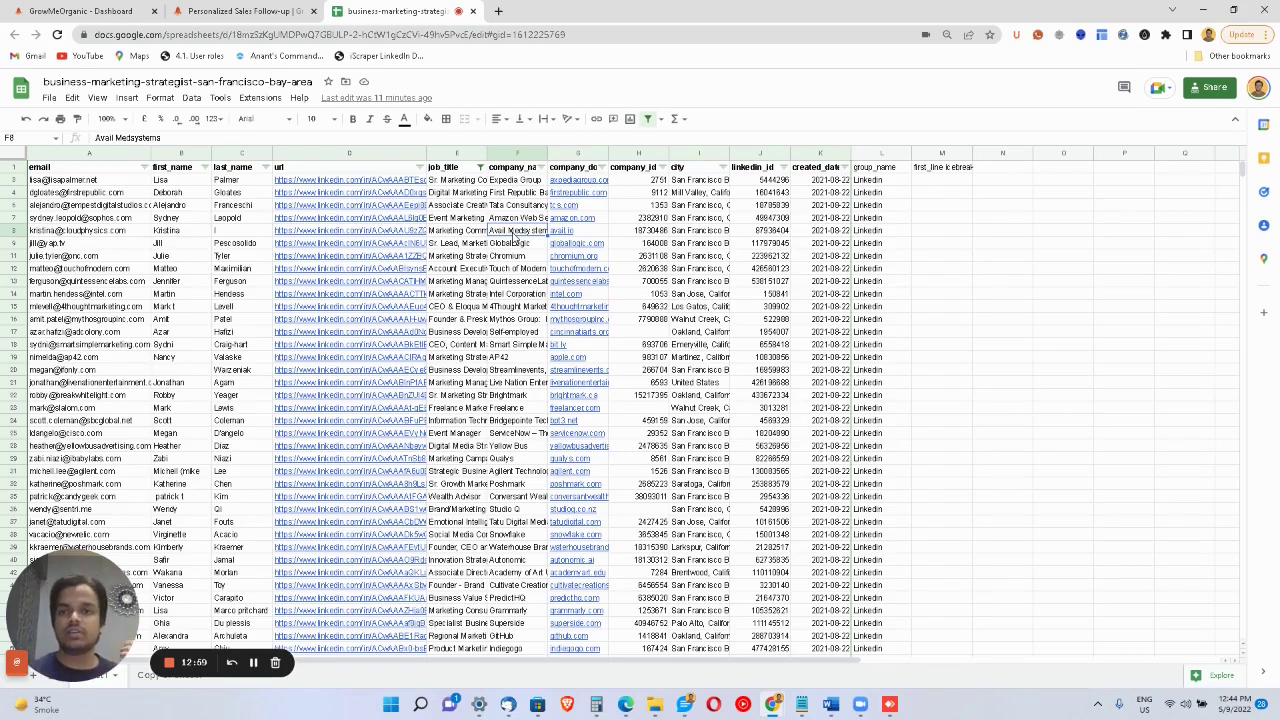
{"action": "mouse_move", "coordinate": [418, 197]}
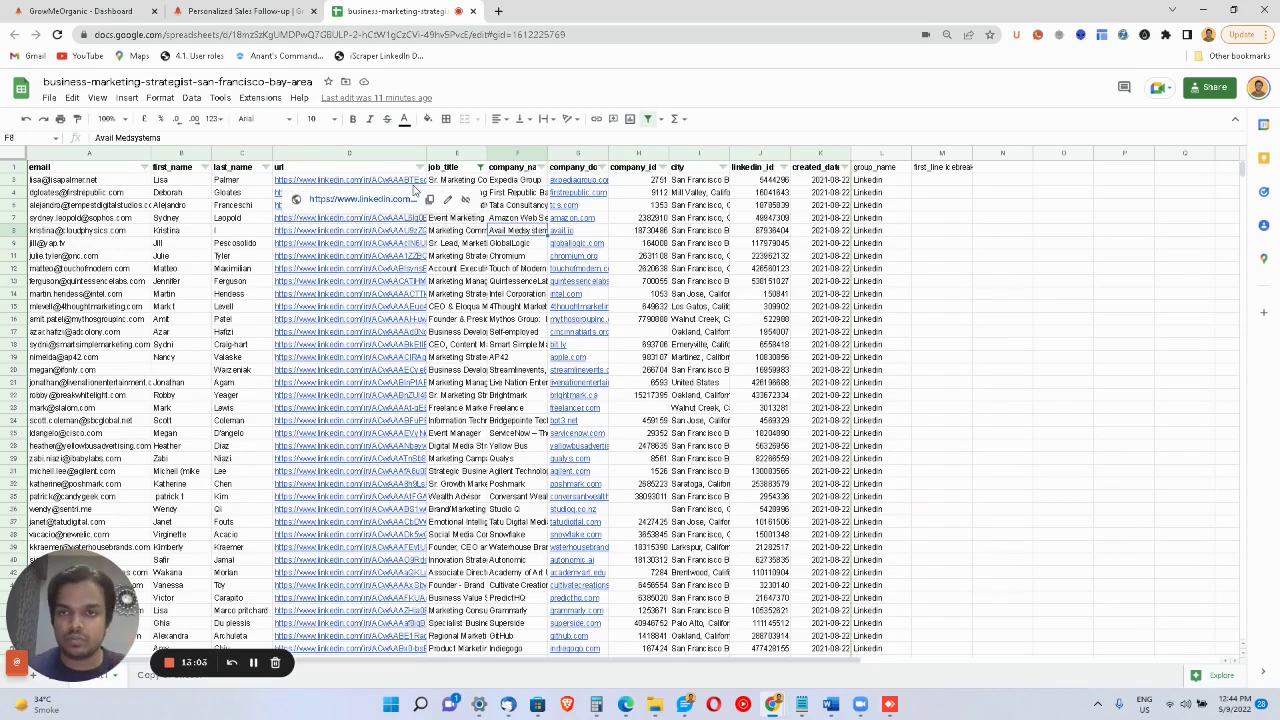
{"action": "left_click", "coordinate": [355, 200]}
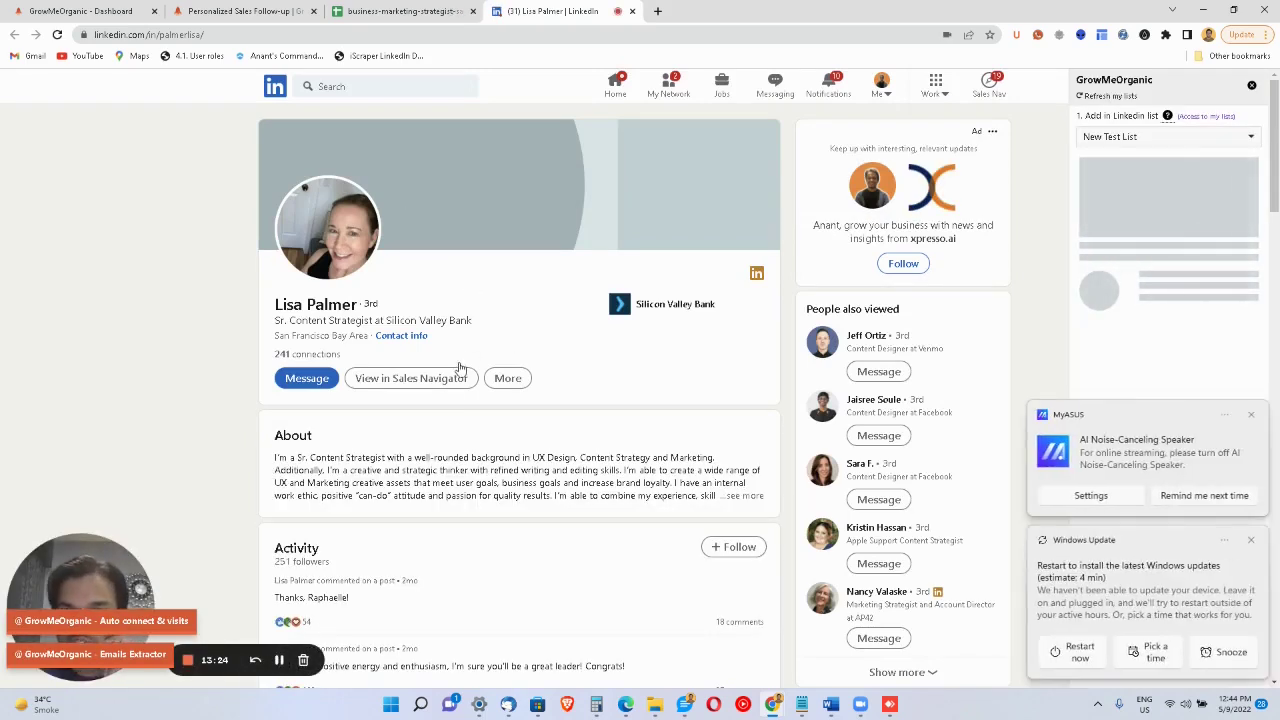
{"action": "scroll", "coordinate": [455, 375], "scroll_direction": "down", "scroll_amount": 1}
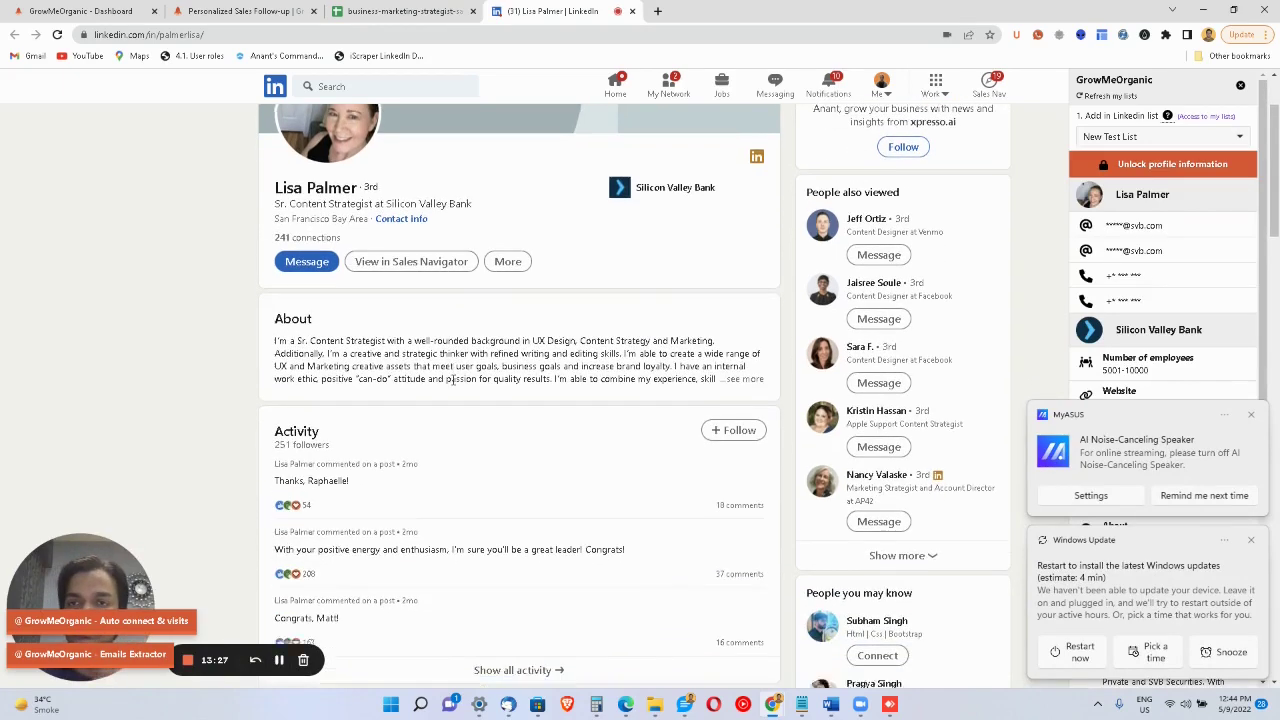
{"action": "scroll", "coordinate": [450, 380], "scroll_direction": "down", "scroll_amount": 1}
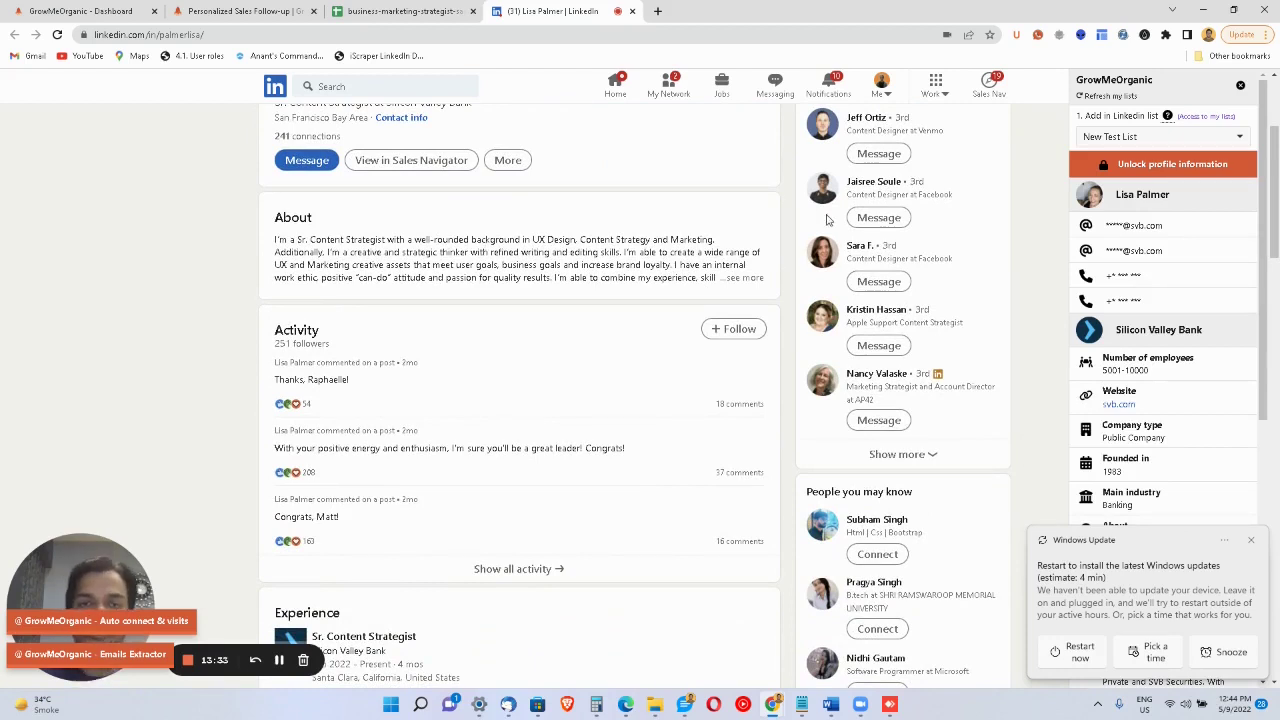
{"action": "left_click", "coordinate": [734, 280]}
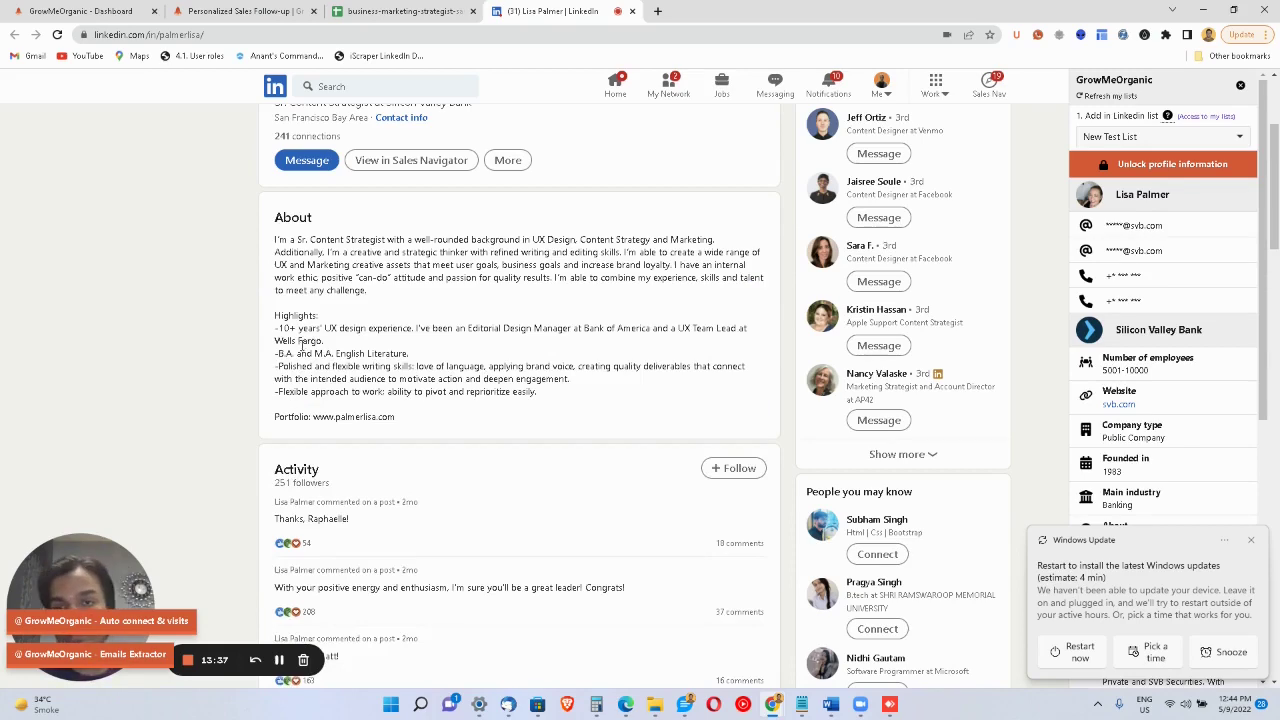
{"action": "scroll", "coordinate": [425, 333], "scroll_direction": "down", "scroll_amount": 2}
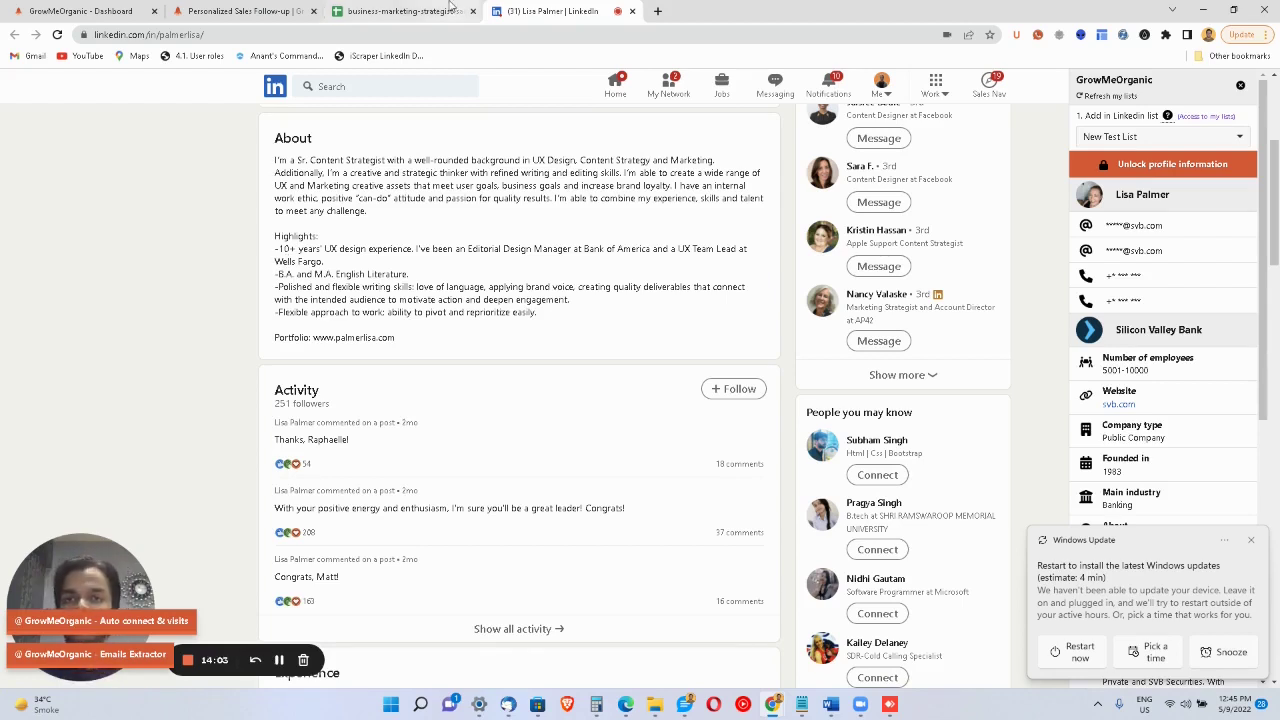
In the spreadsheet, enter "I see you have 10 years of experience in UX designing, which is great!" in cell M3 and widen column M.
{"action": "left_click", "coordinate": [450, 11]}
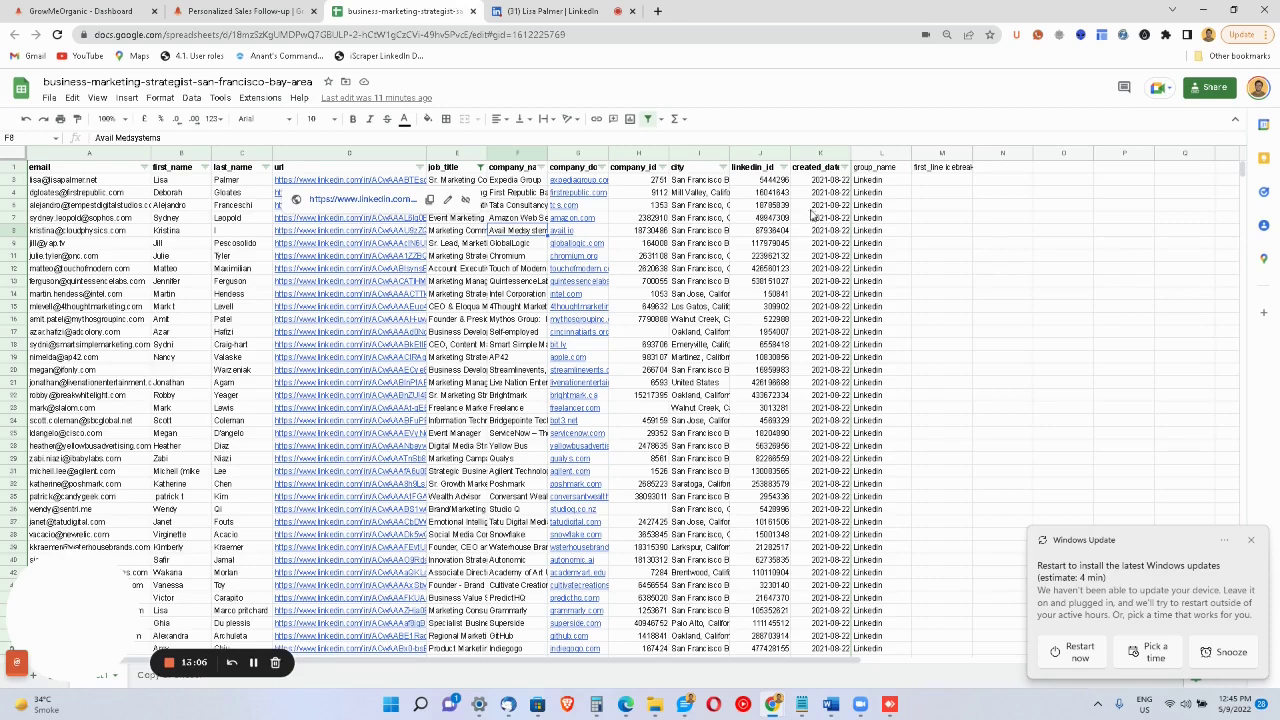
{"action": "double_click", "coordinate": [944, 180]}
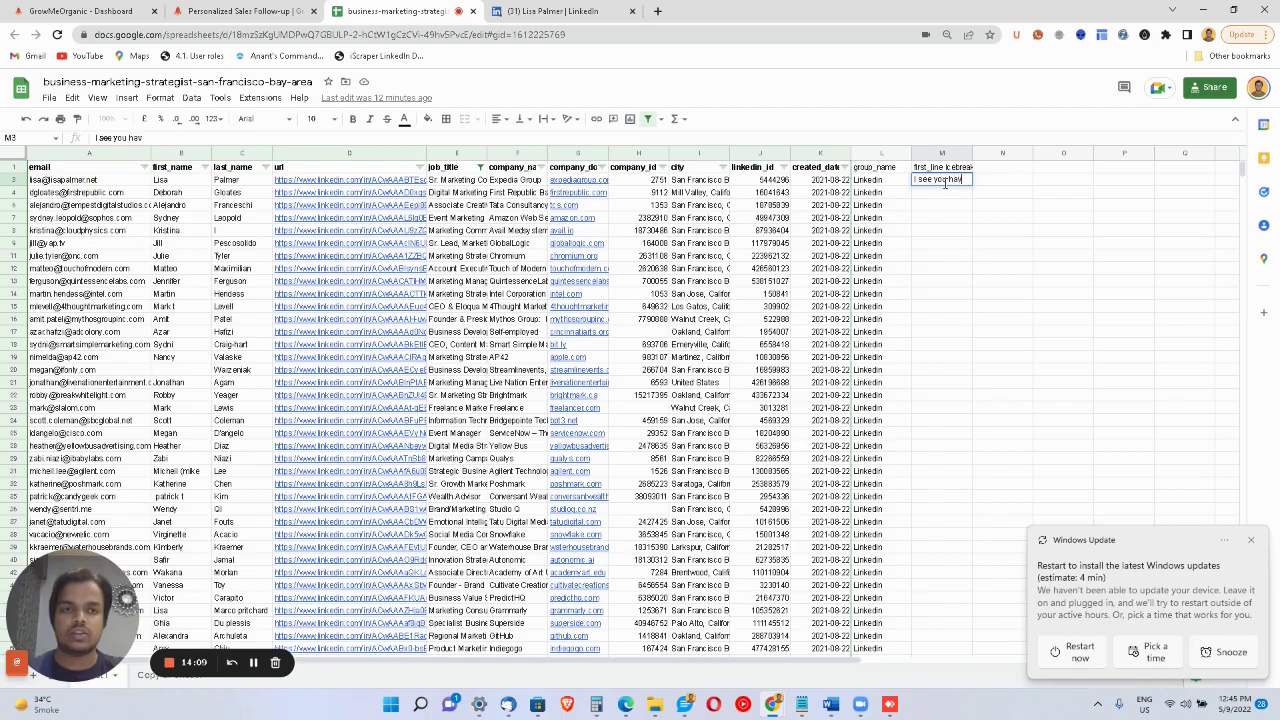
{"action": "type", "text": "I see you have 10 years"}
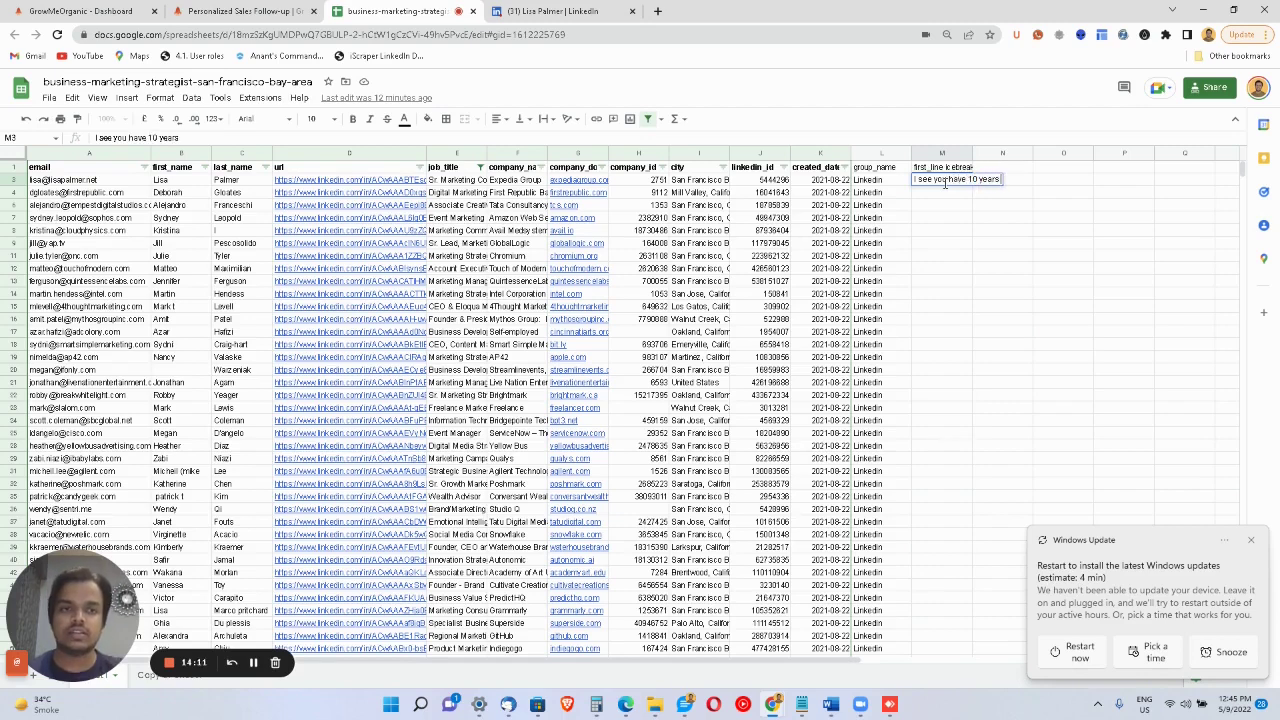
{"action": "type", "text": " of experience"}
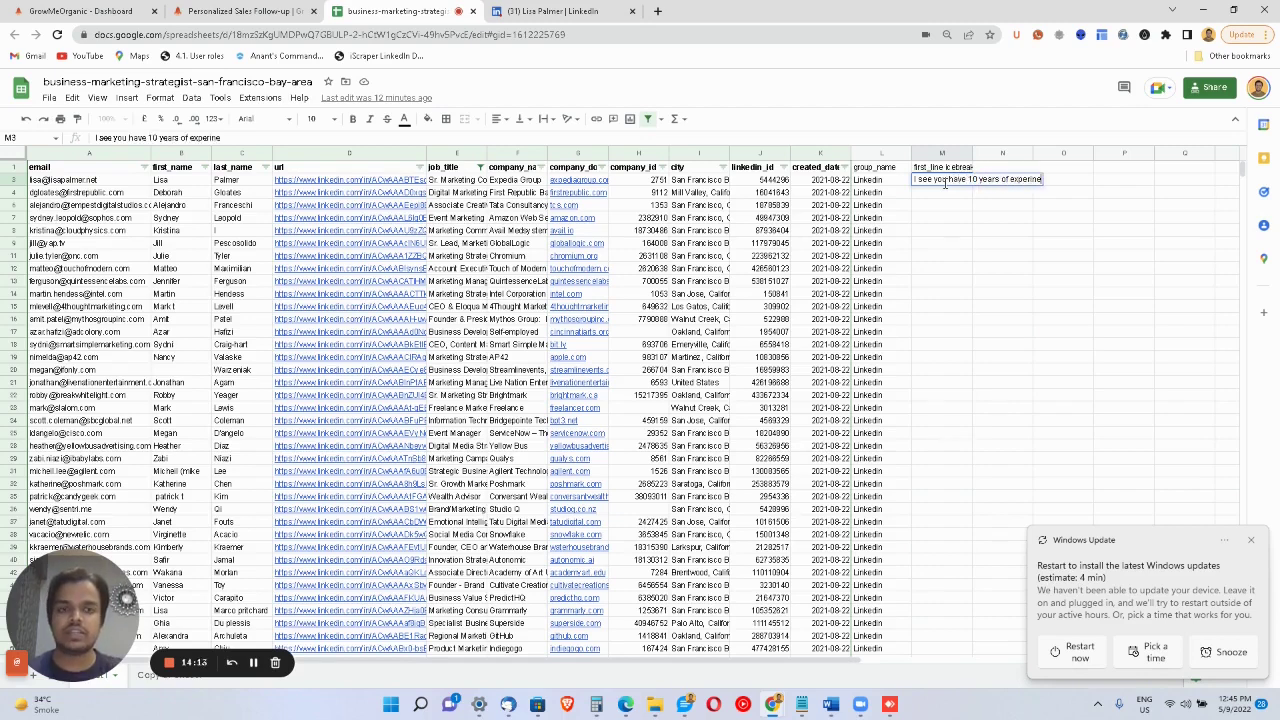
{"action": "type", "text": " in"}
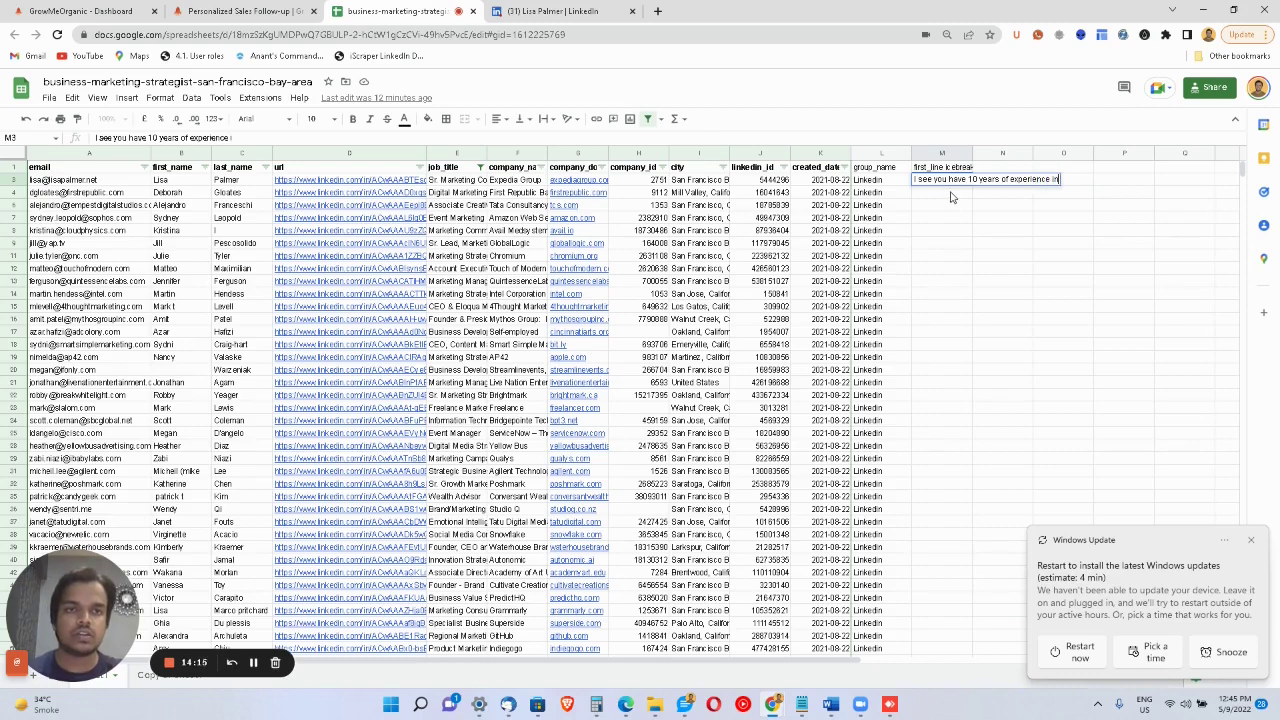
{"action": "type", "text": " UX de"}
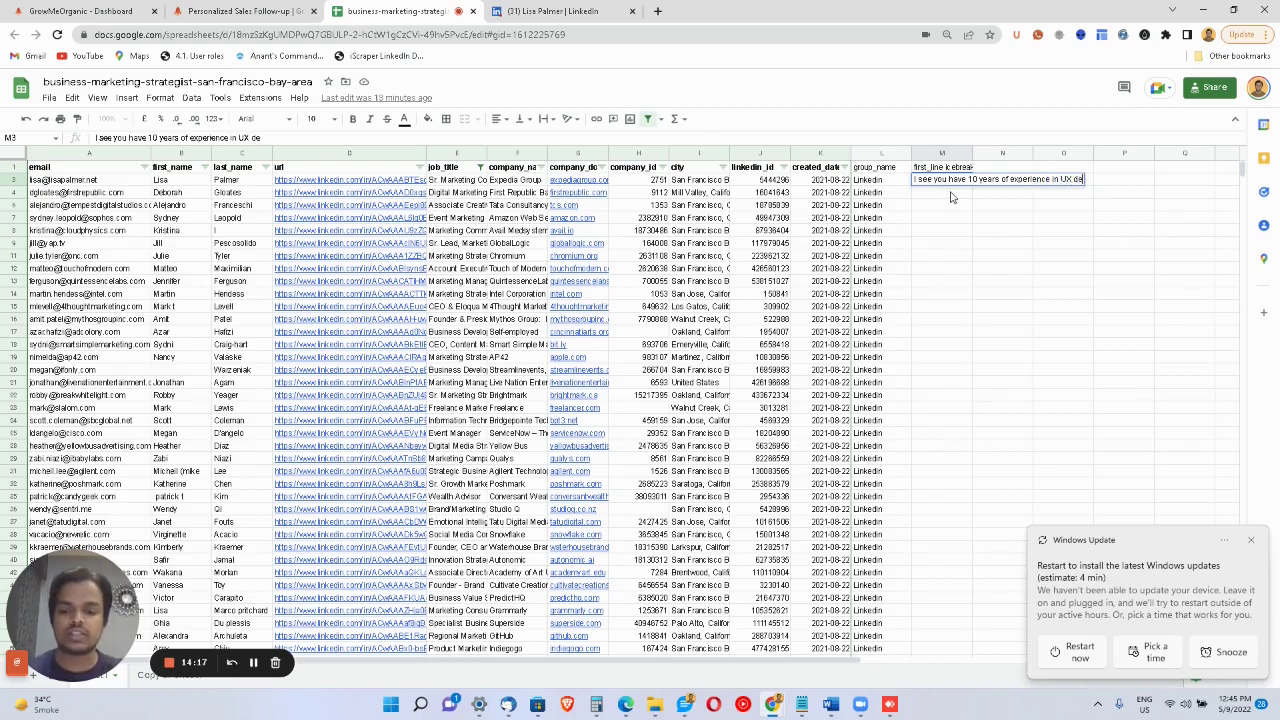
{"action": "type", "text": "signing"}
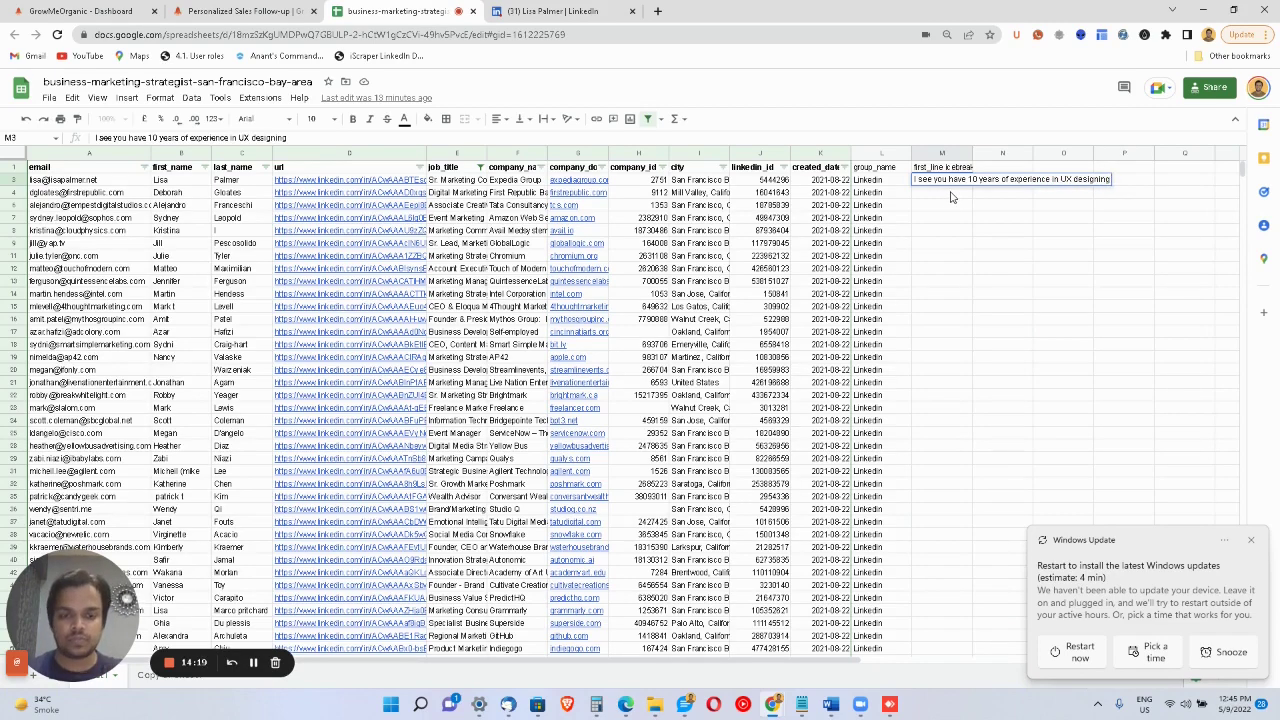
{"action": "type", "text": ","}
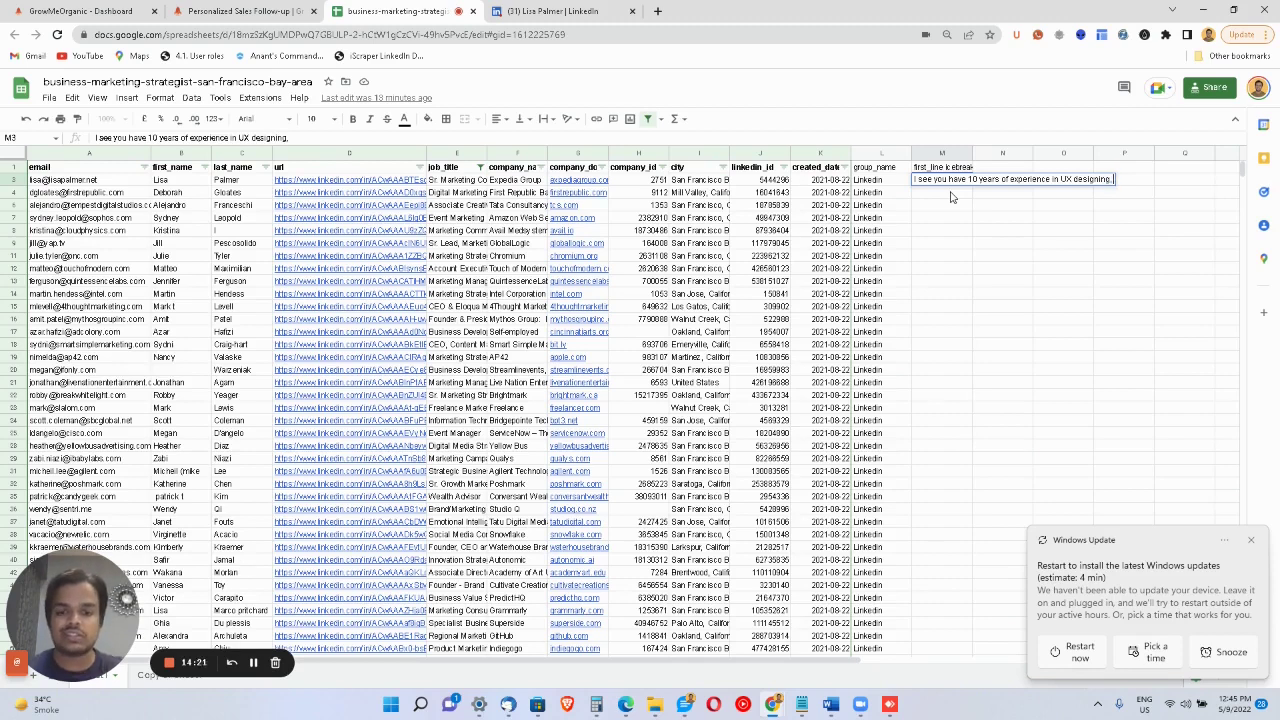
{"action": "type", "text": " which is g"}
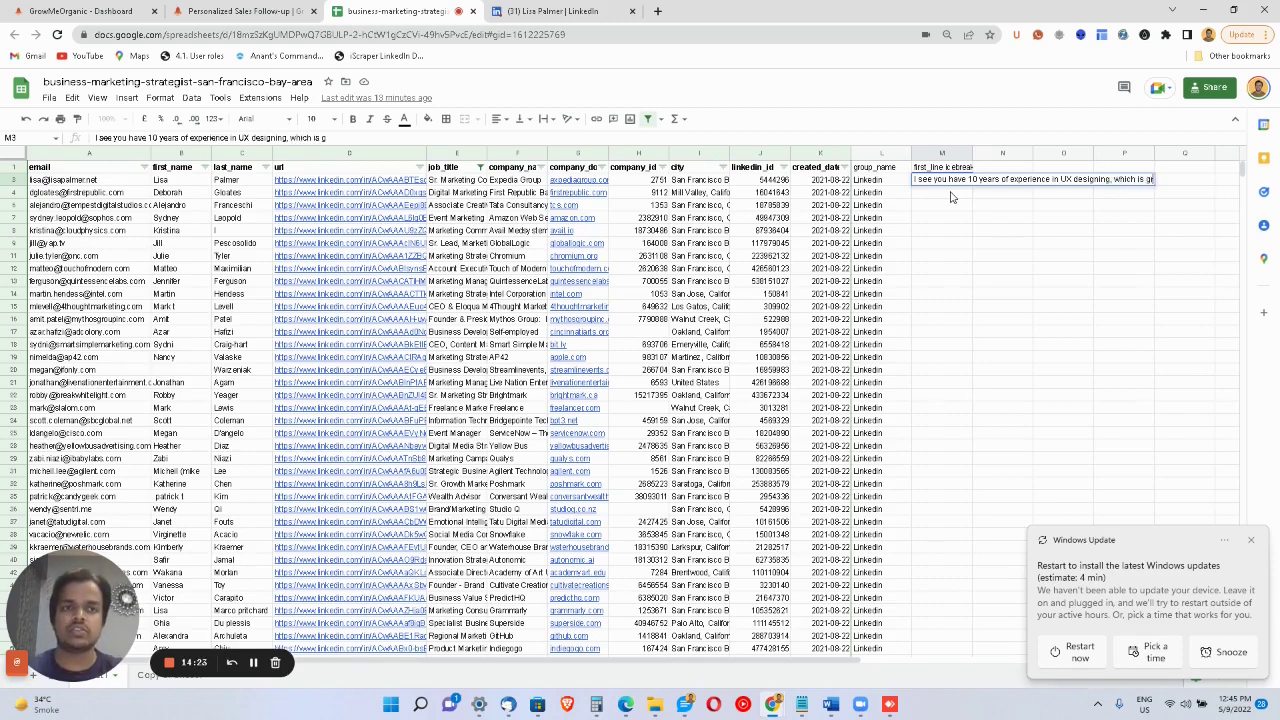
{"action": "type", "text": "reat!"}
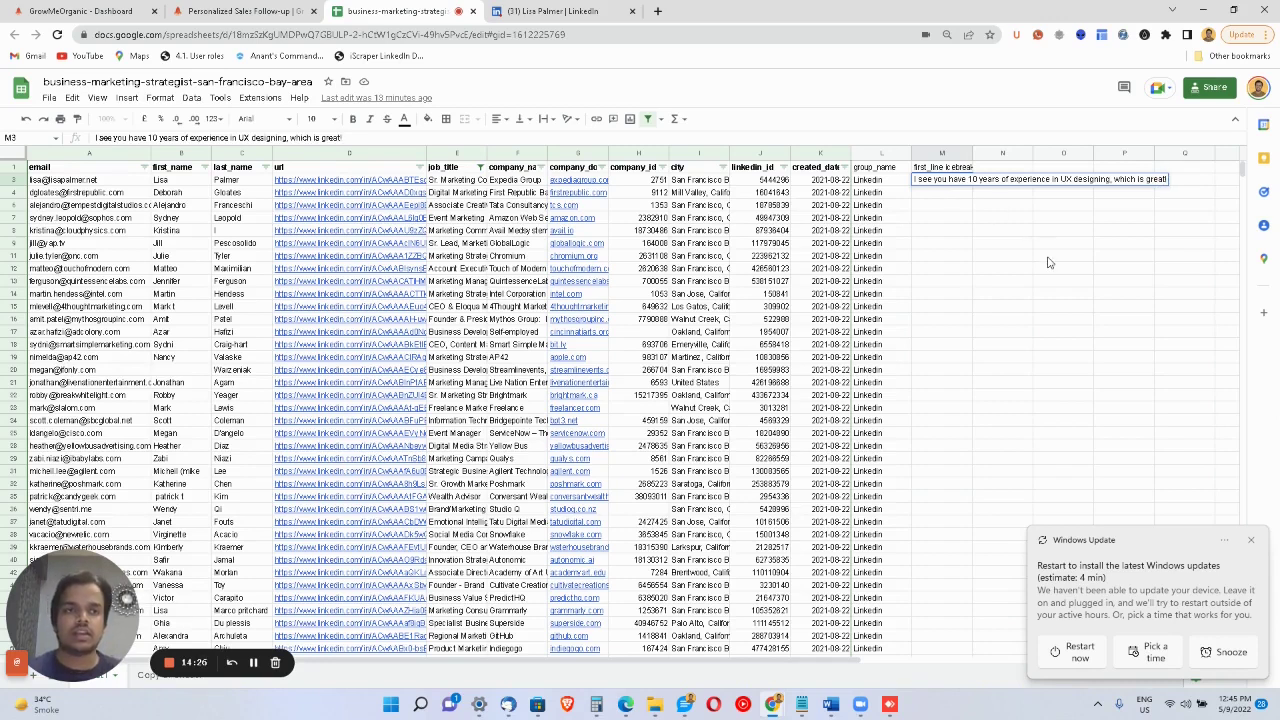
{"action": "left_click", "coordinate": [1048, 262]}
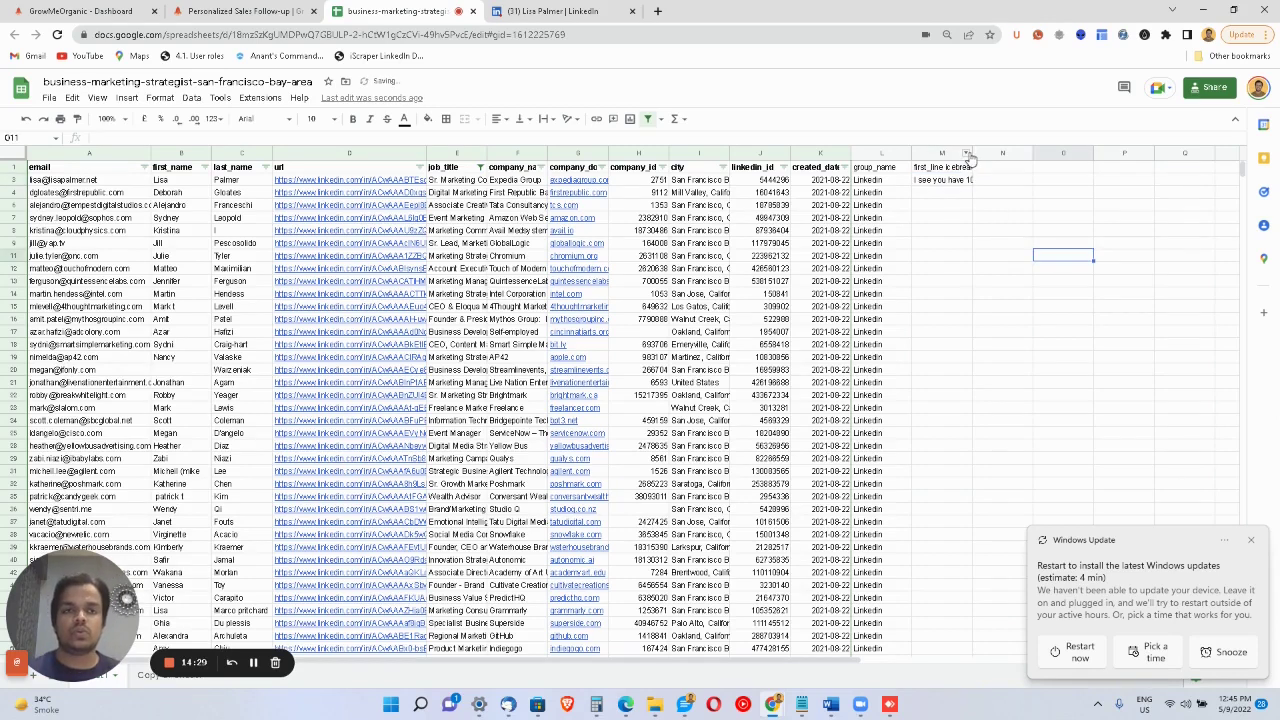
{"action": "left_click_drag", "start_coordinate": [970, 155], "coordinate": [1044, 155]}
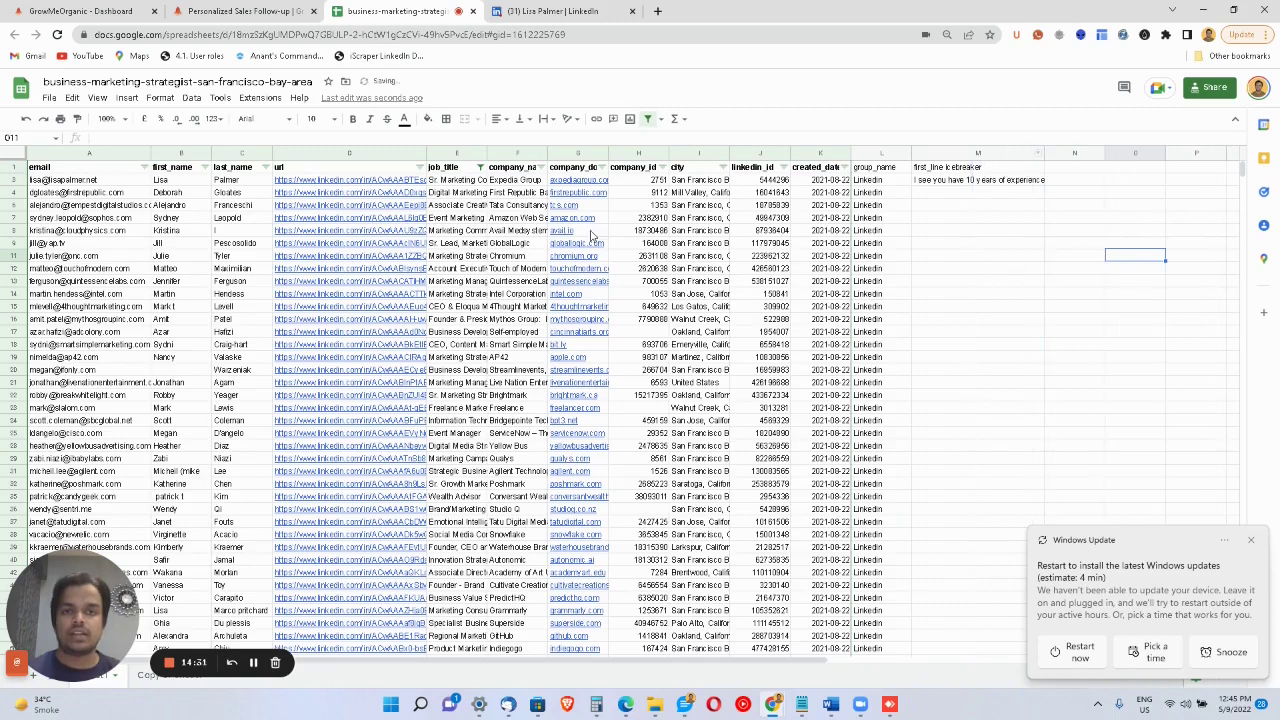
Download the spreadsheet as a comma-separated values (.csv) file and save it in the Downloads folder.
{"action": "mouse_move", "coordinate": [423, 596]}
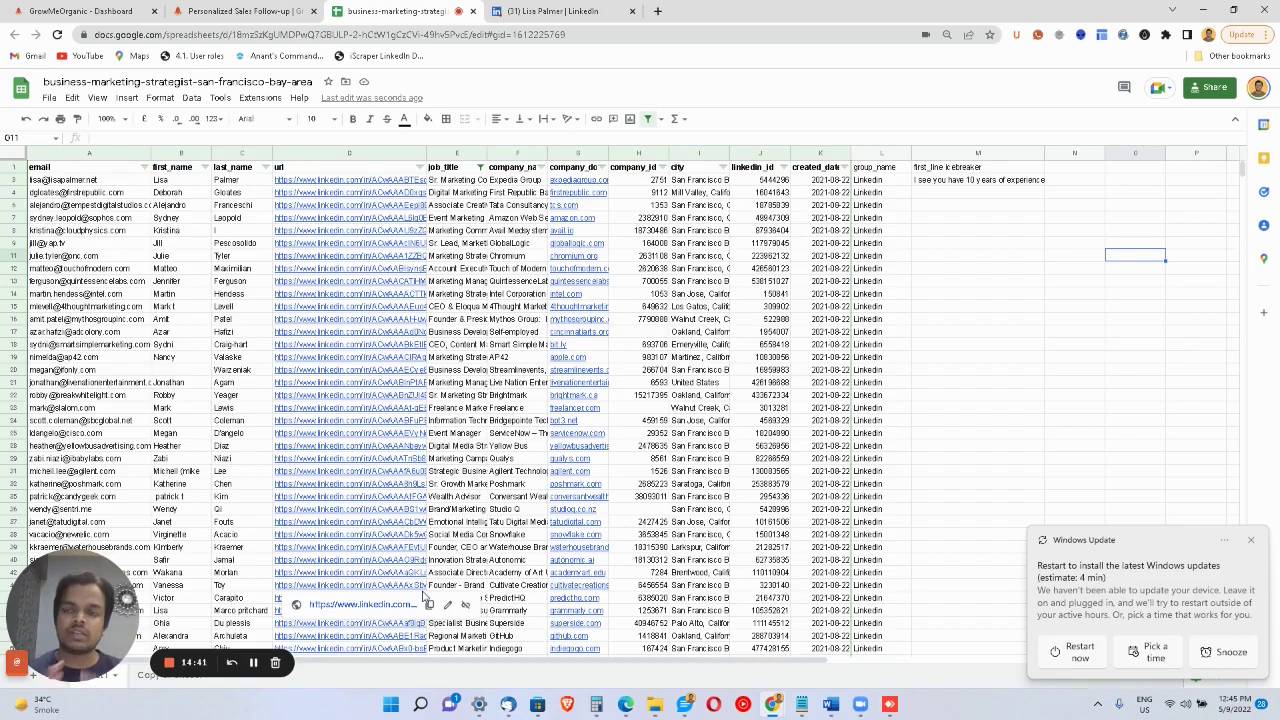
{"action": "left_click", "coordinate": [49, 97]}
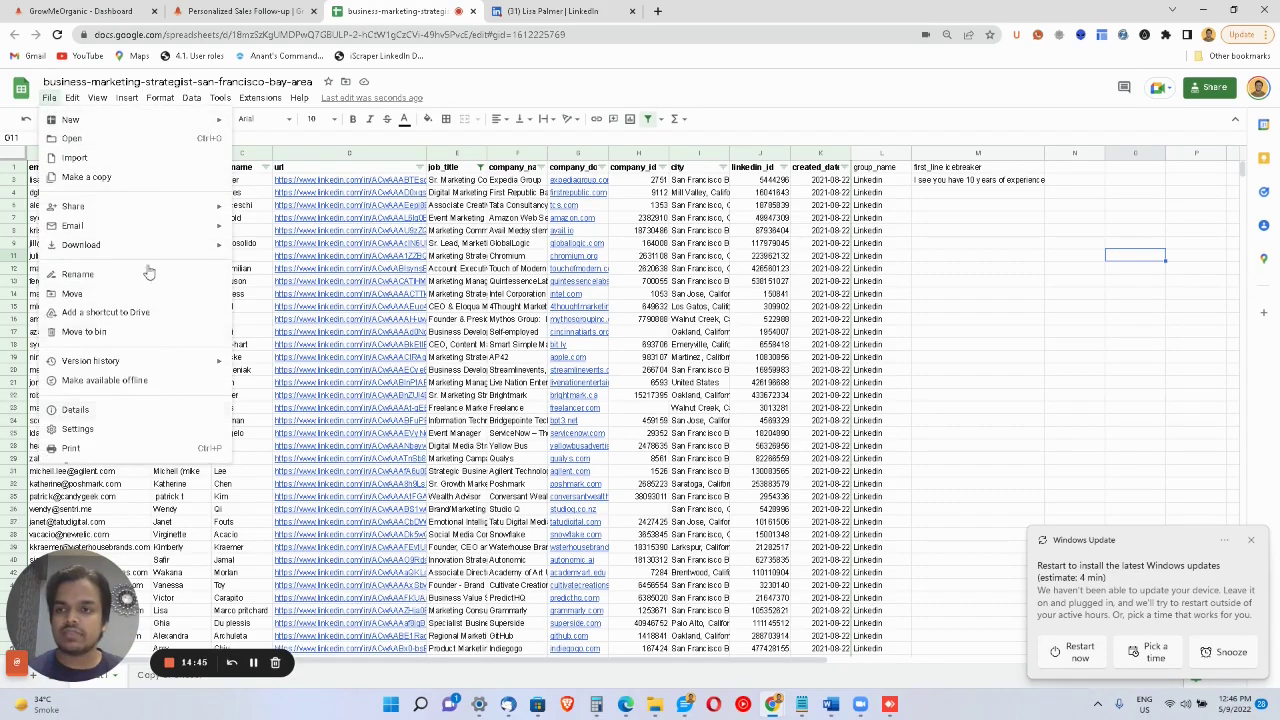
{"action": "mouse_move", "coordinate": [72, 97]}
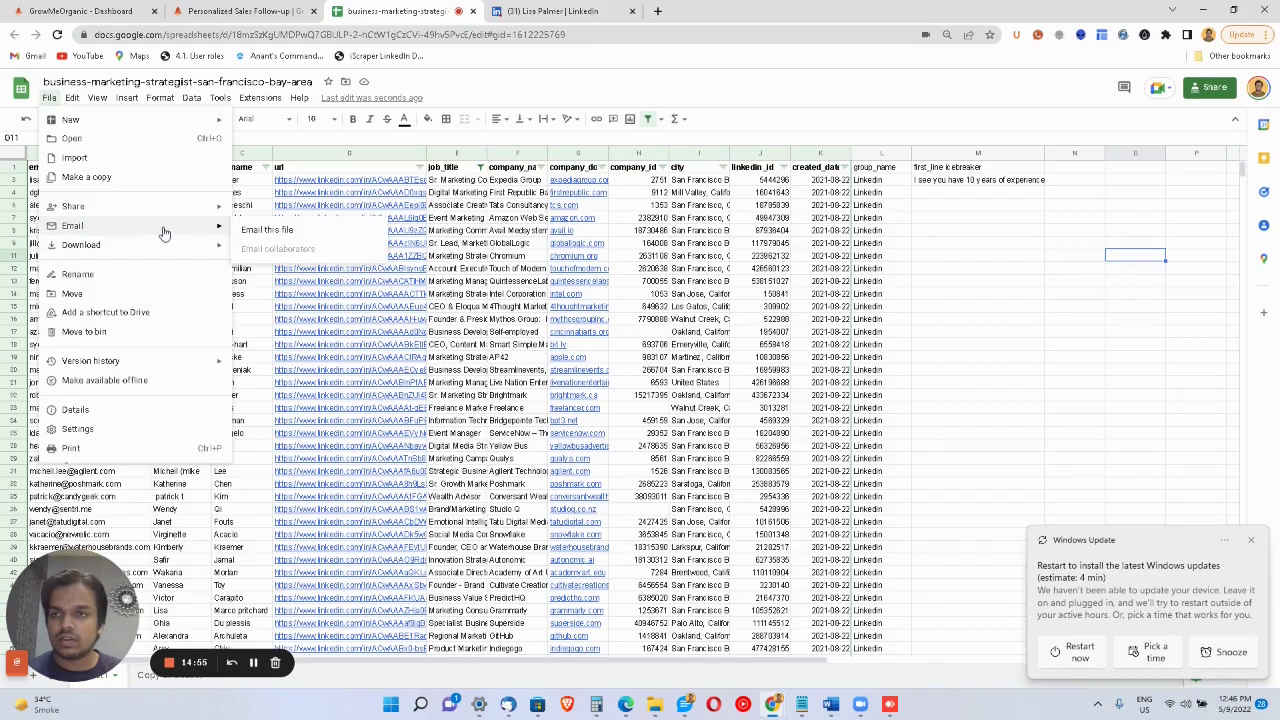
{"action": "mouse_move", "coordinate": [225, 248]}
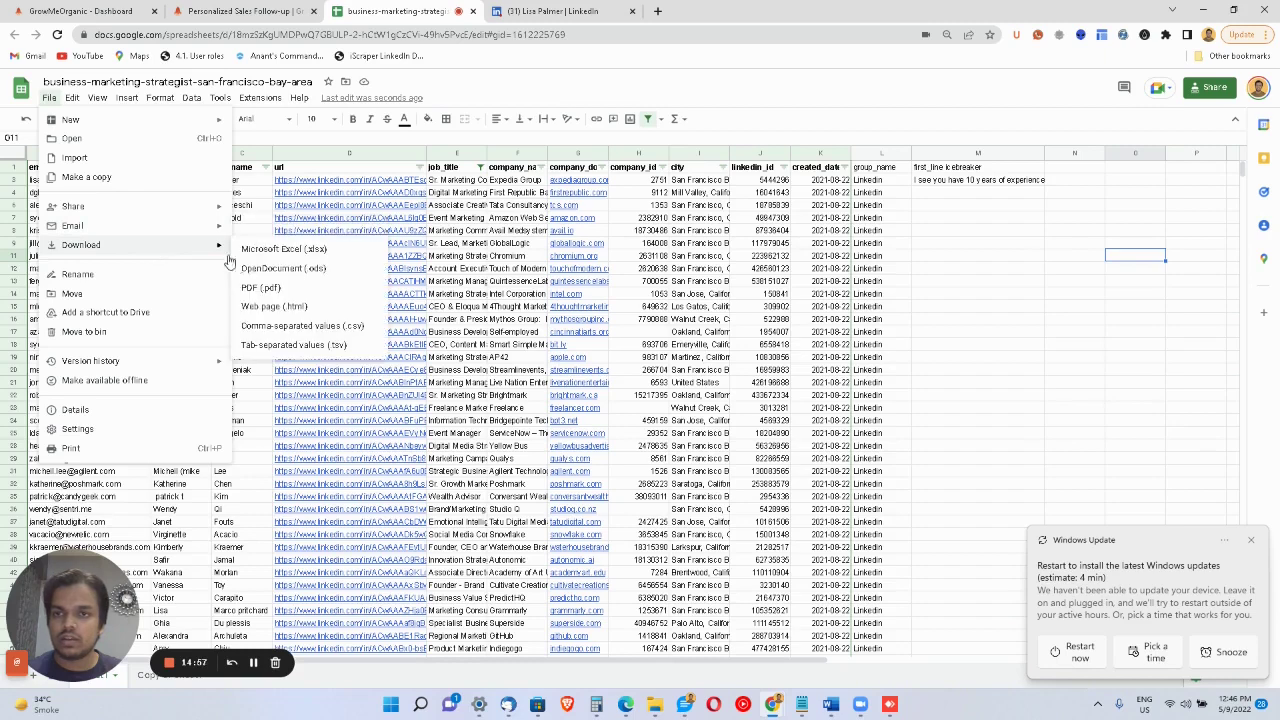
{"action": "left_click", "coordinate": [298, 327]}
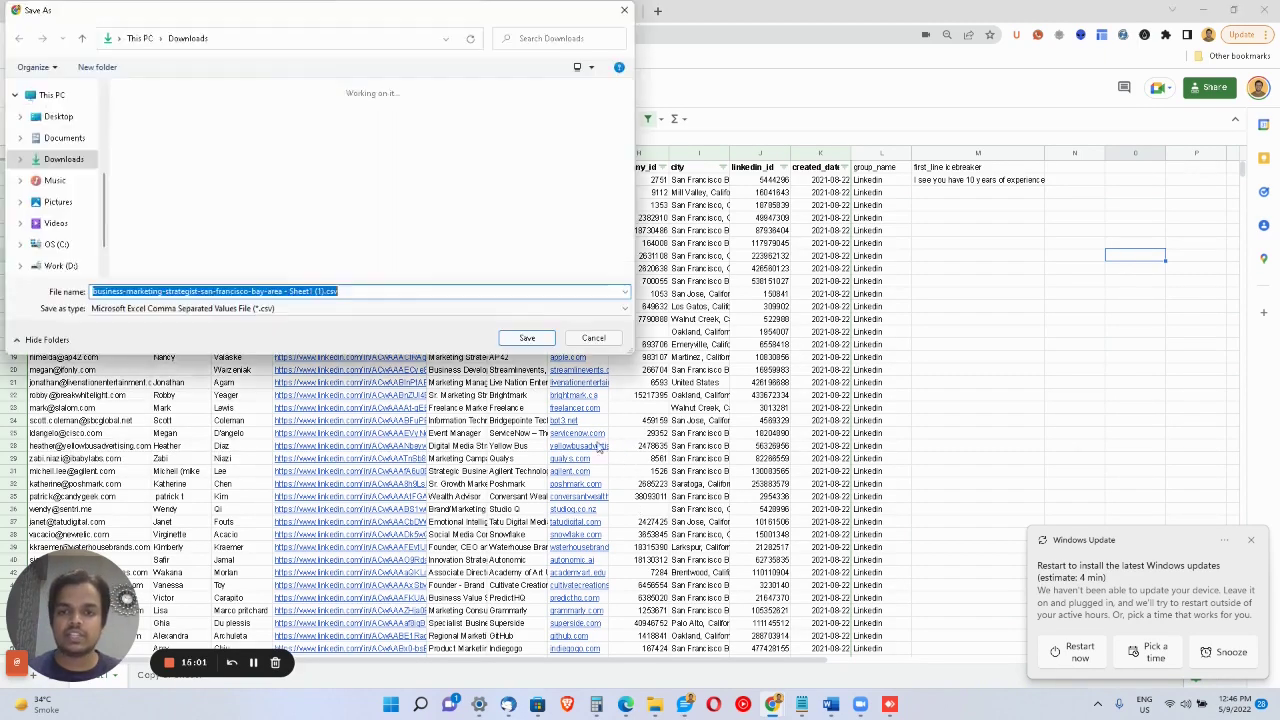
{"action": "left_click", "coordinate": [530, 339]}
Switch to the GrowMeOrganic dashboard and create a new contact list named Personalize List.
{"action": "key", "text": "ctrl+1"}
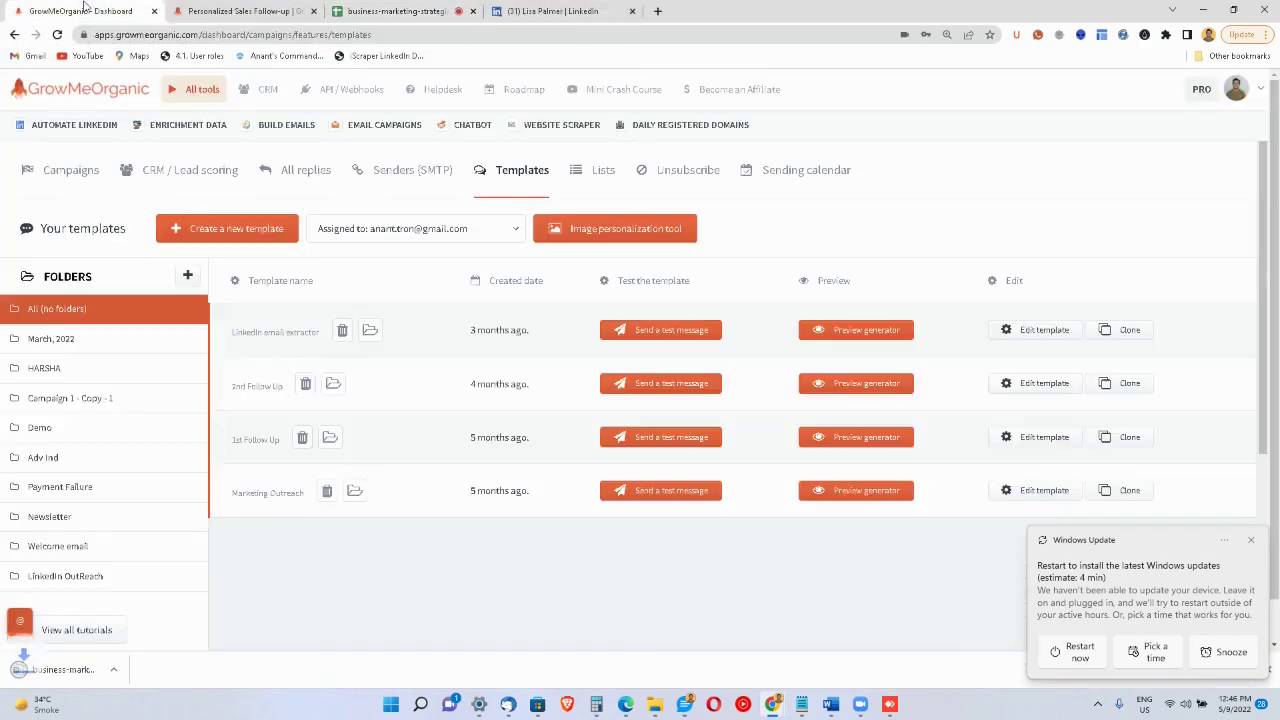
{"action": "left_click", "coordinate": [603, 172]}
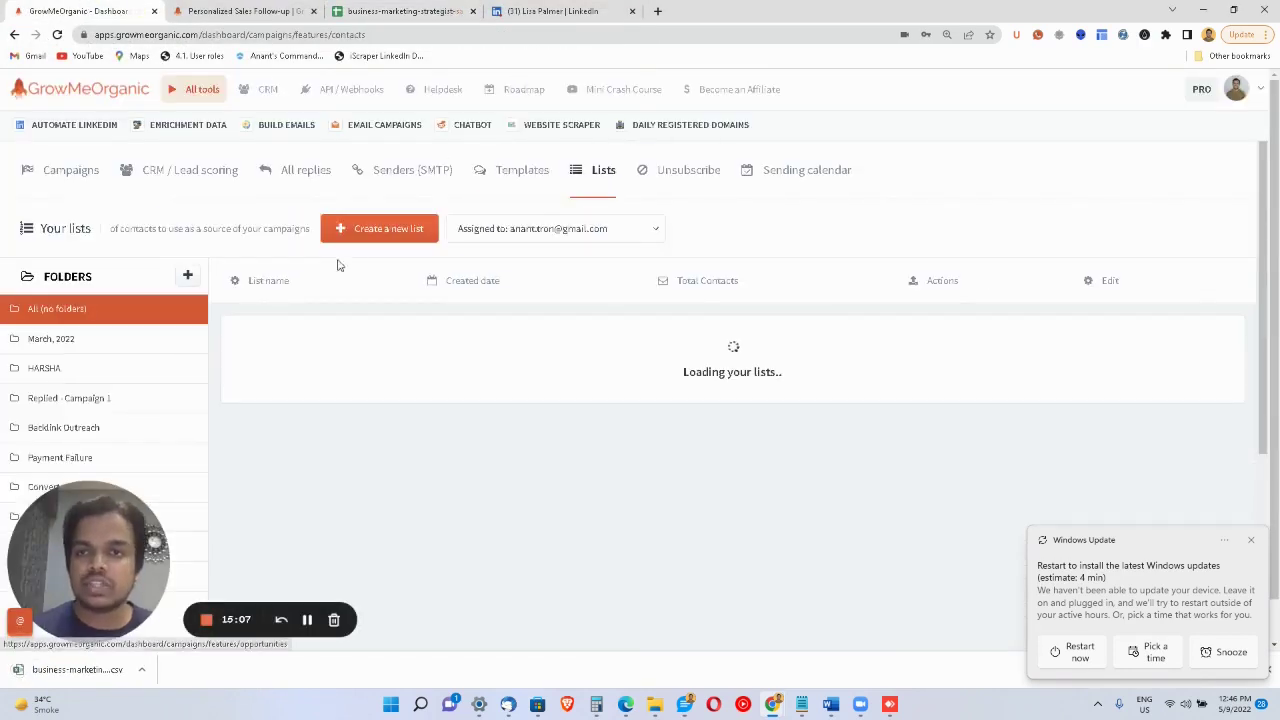
{"action": "left_click", "coordinate": [367, 240]}
{"action": "left_click", "coordinate": [491, 240]}
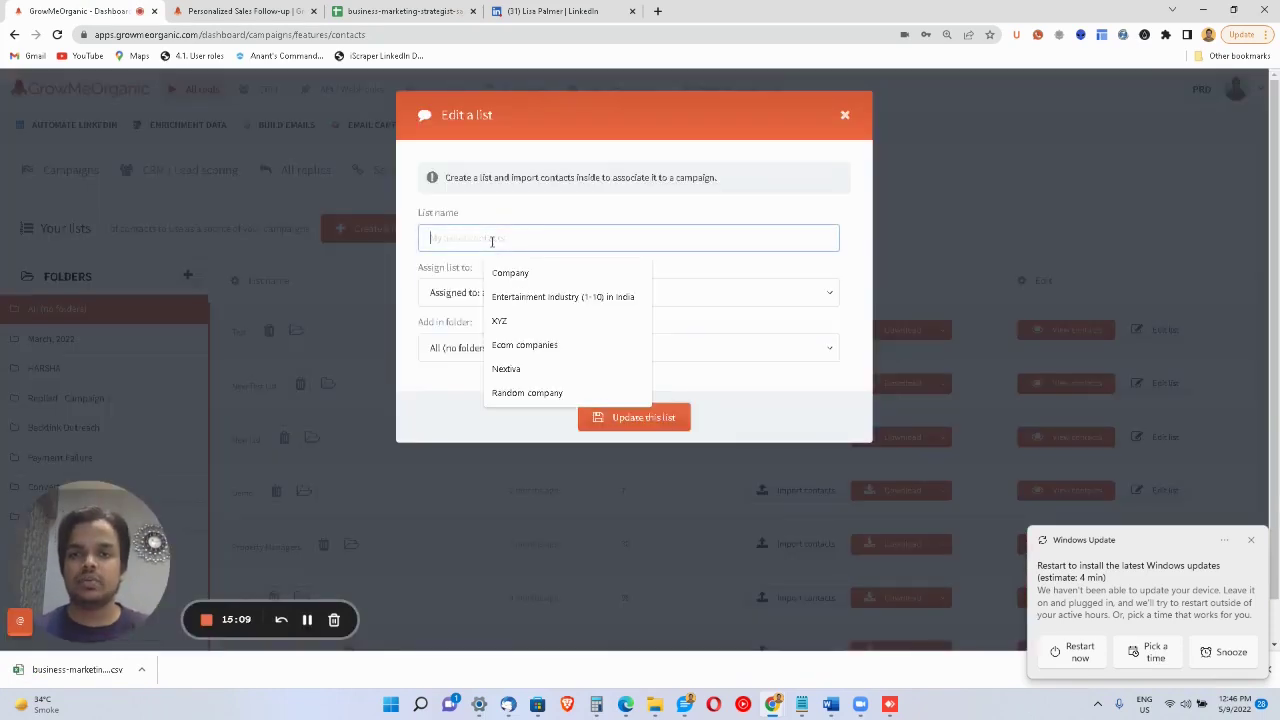
{"action": "type", "text": "Personalize List"}
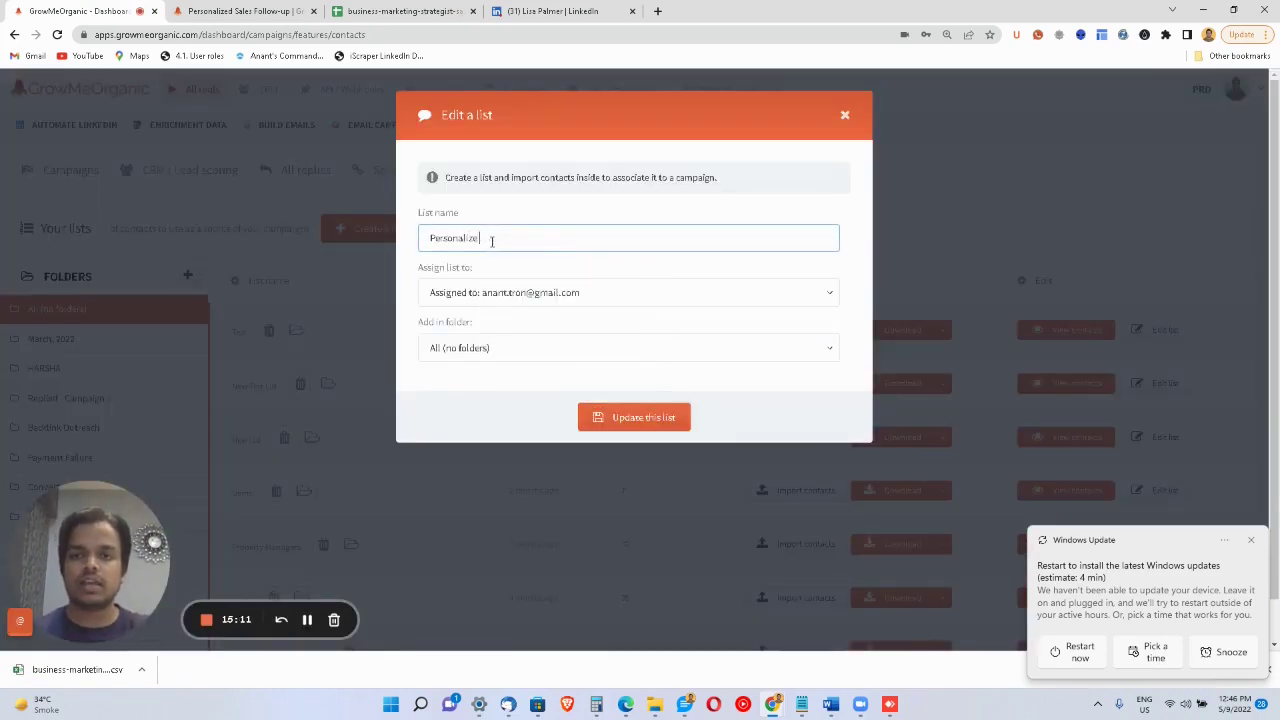
{"action": "left_click", "coordinate": [645, 417]}
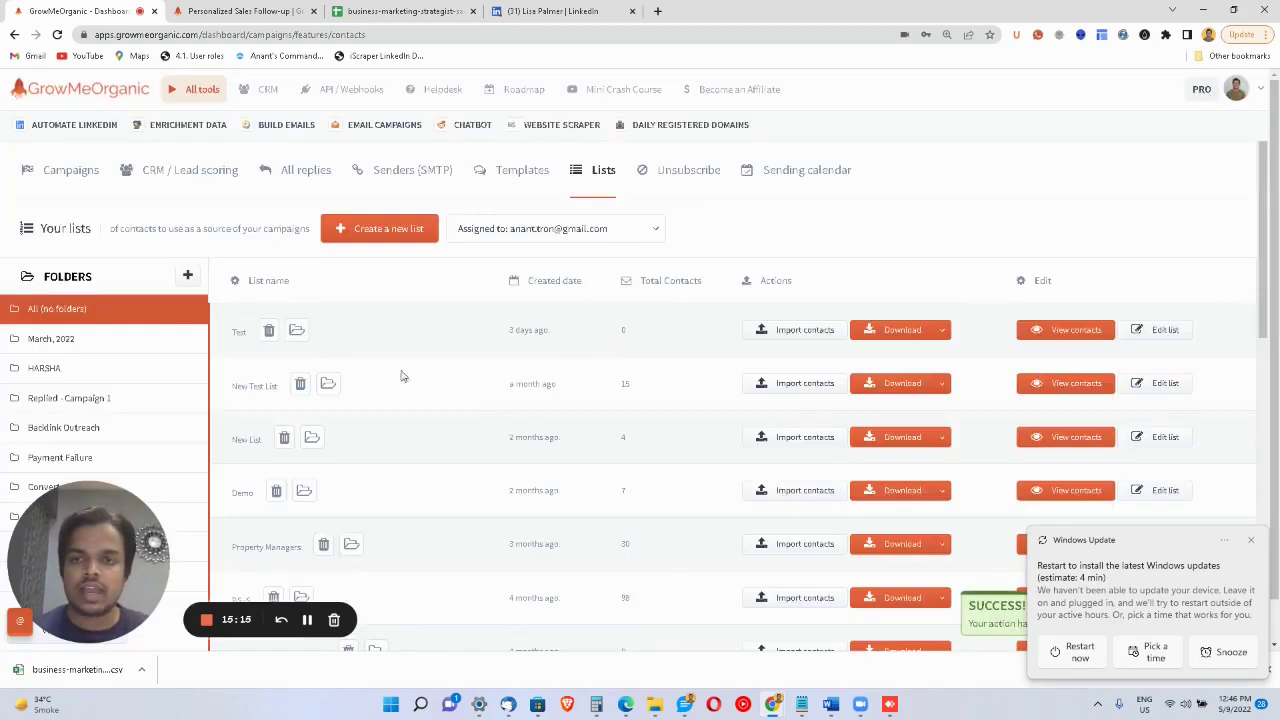
Start a contact import into Personalize List and upload the downloaded business-marketing-strategist CSV file.
{"action": "left_click", "coordinate": [800, 338]}
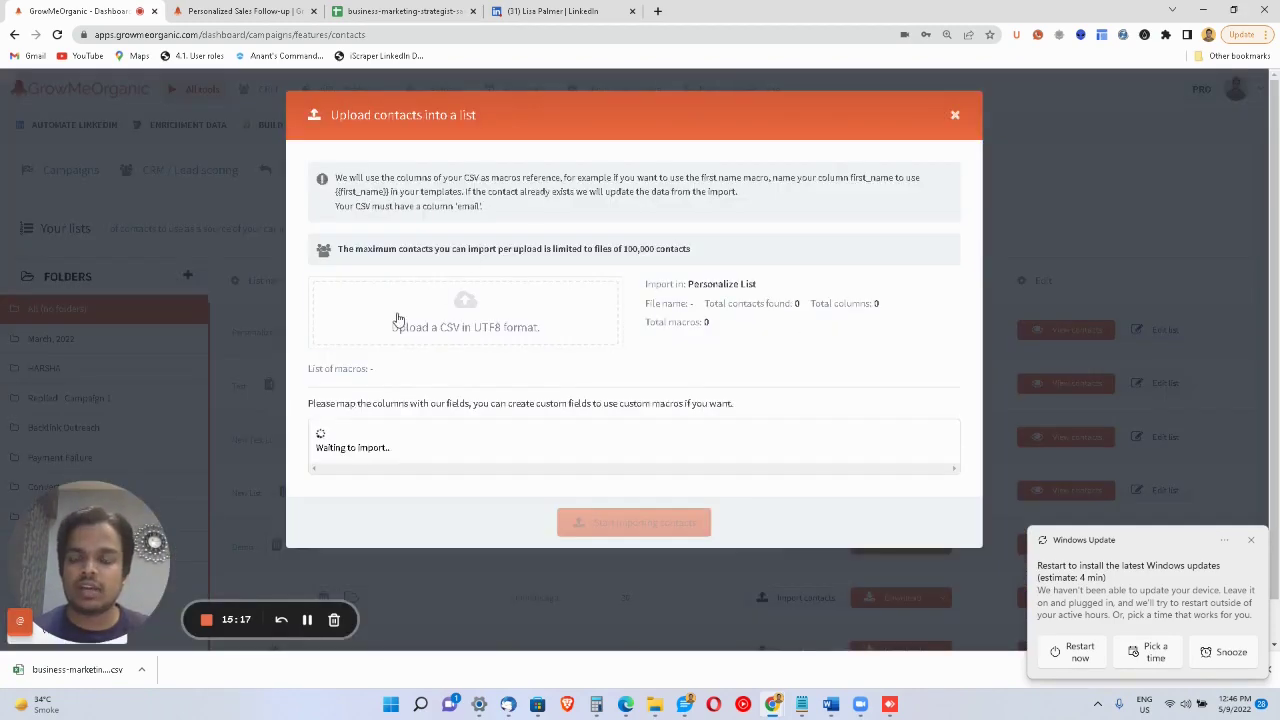
{"action": "left_click", "coordinate": [397, 322]}
{"action": "double_click", "coordinate": [145, 127]}
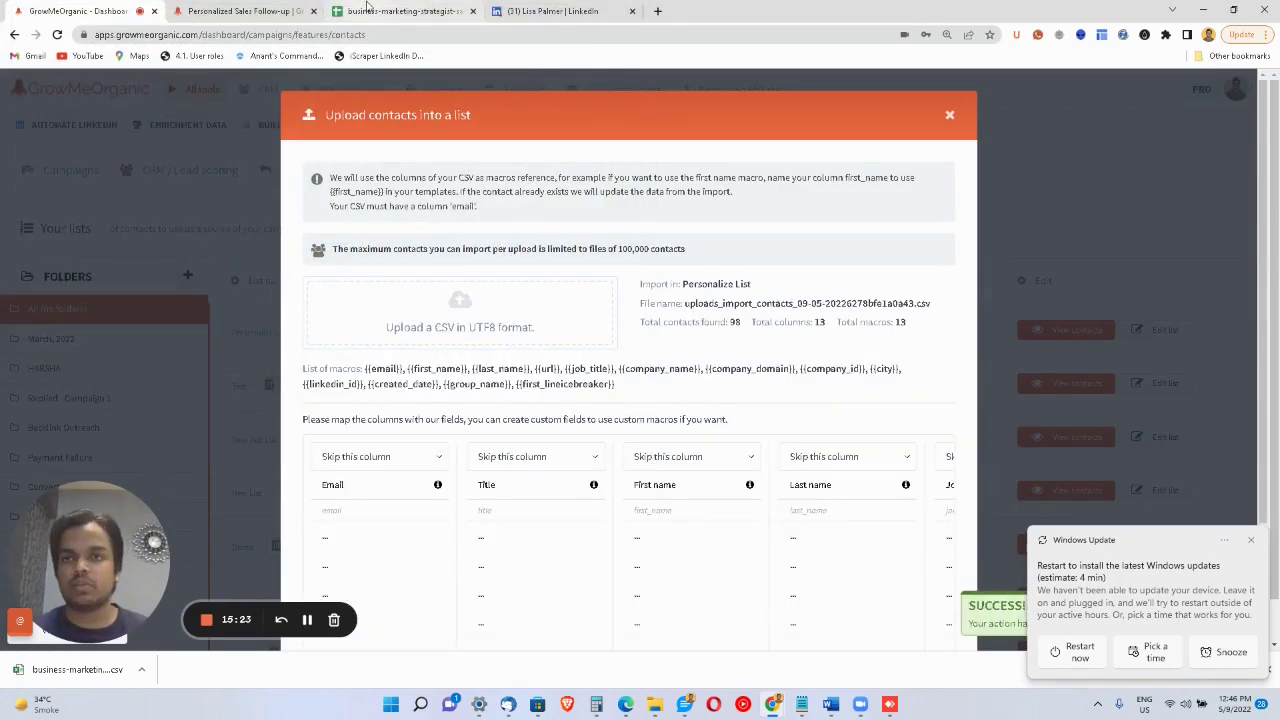
Look through the available mapping fields of the contact import and add a custom field to map.
{"action": "scroll", "coordinate": [648, 527], "scroll_direction": "right", "scroll_amount": 5}
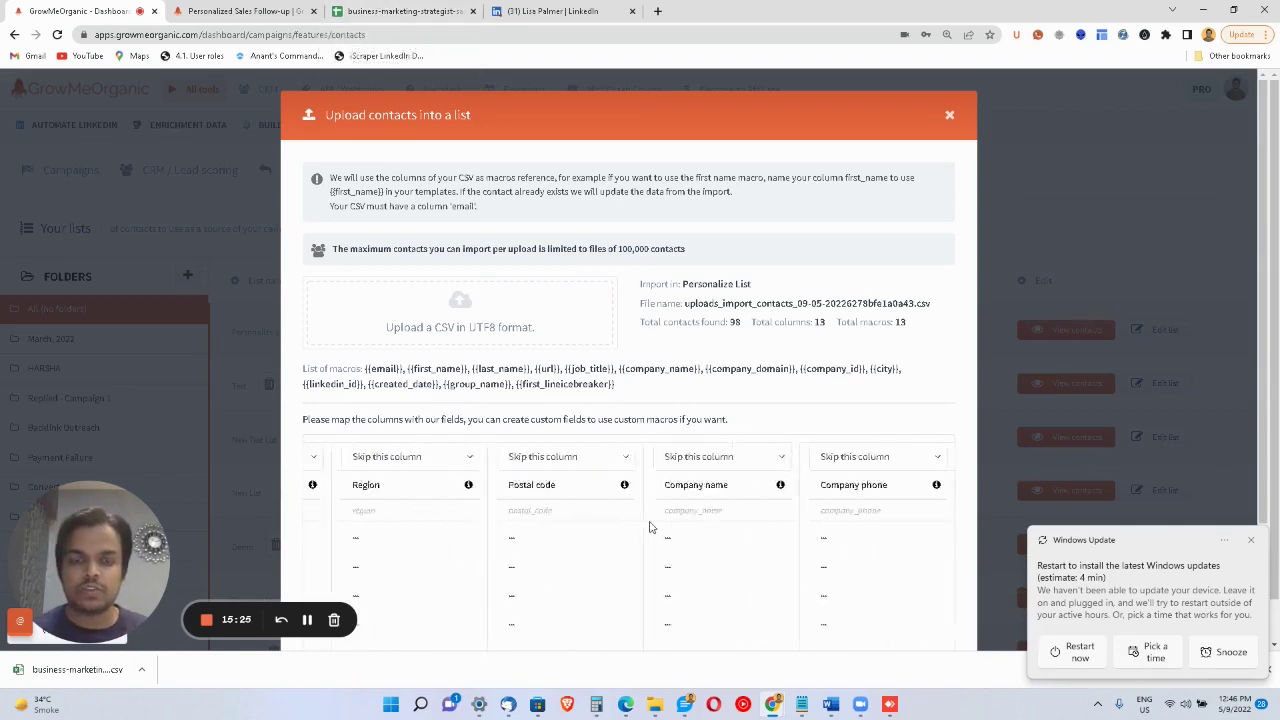
{"action": "scroll", "coordinate": [648, 527], "scroll_direction": "right", "scroll_amount": 5}
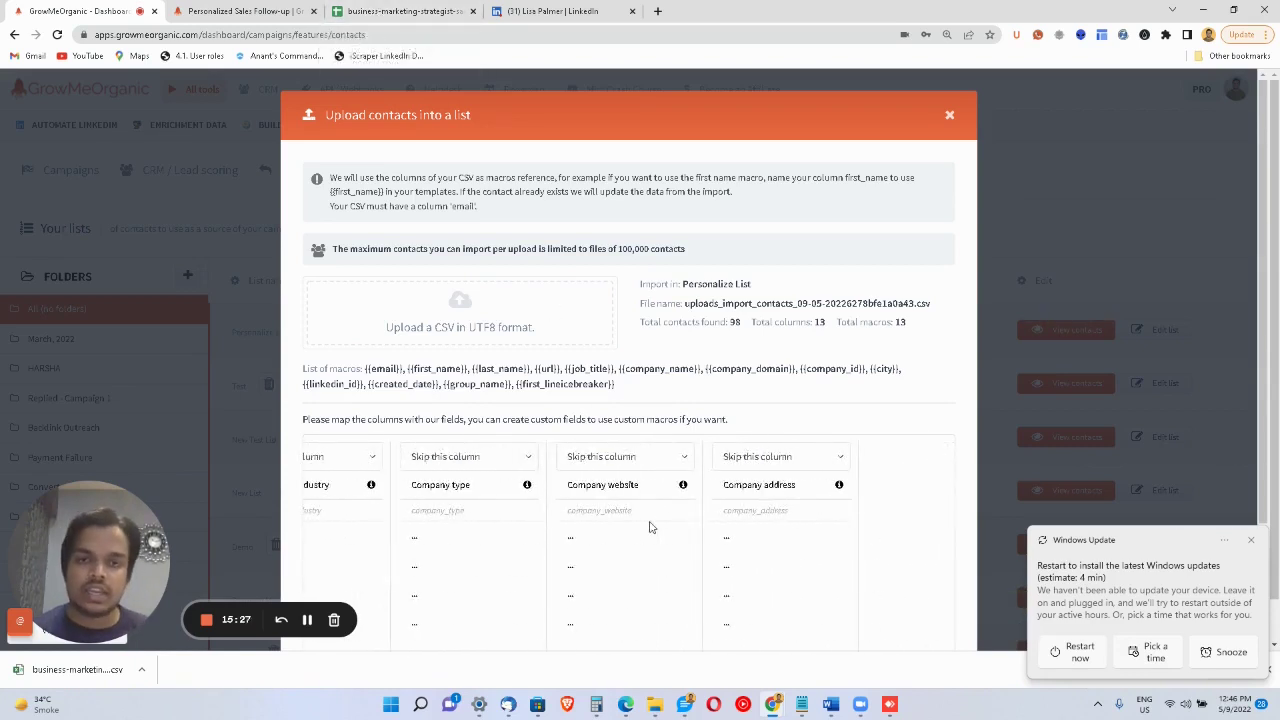
{"action": "scroll", "coordinate": [727, 363], "scroll_direction": "down", "scroll_amount": 2}
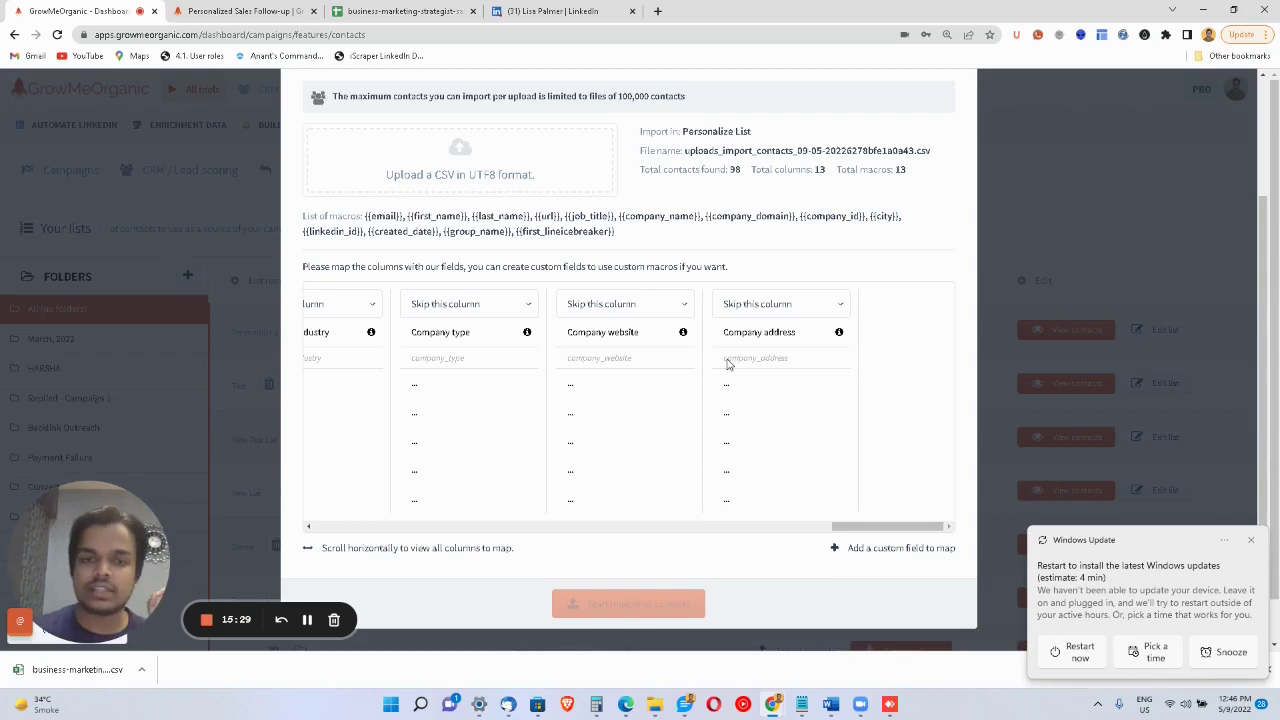
{"action": "left_click", "coordinate": [913, 559]}
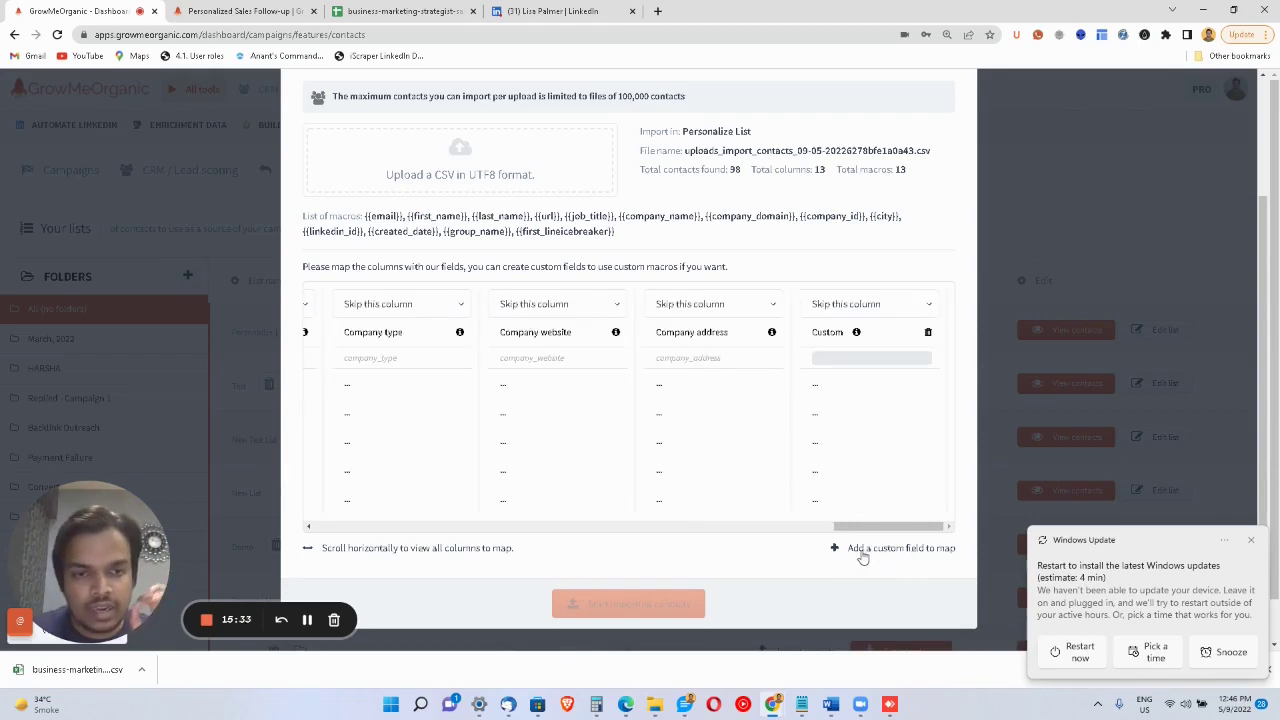
Map the added custom field to the first_lineicebreaker column and check its sample icebreaker text.
{"action": "left_click", "coordinate": [857, 304]}
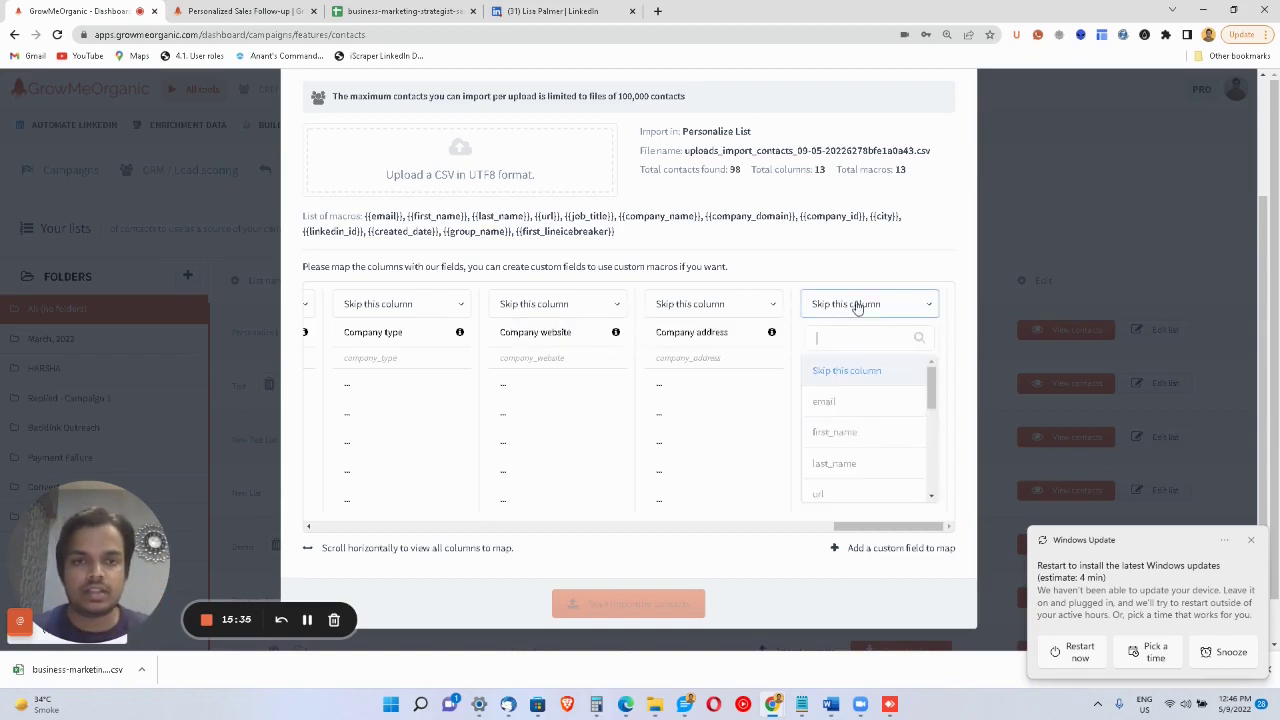
{"action": "scroll", "coordinate": [851, 422], "scroll_direction": "down", "scroll_amount": 5}
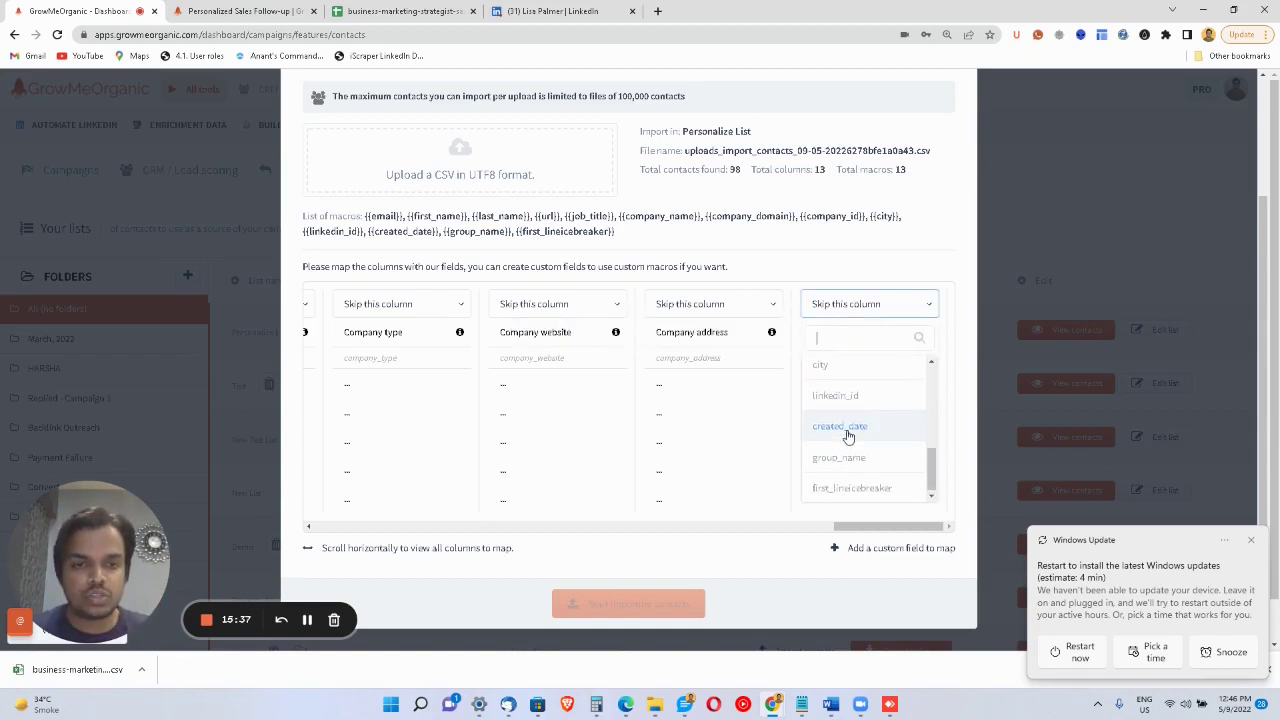
{"action": "left_click", "coordinate": [851, 488]}
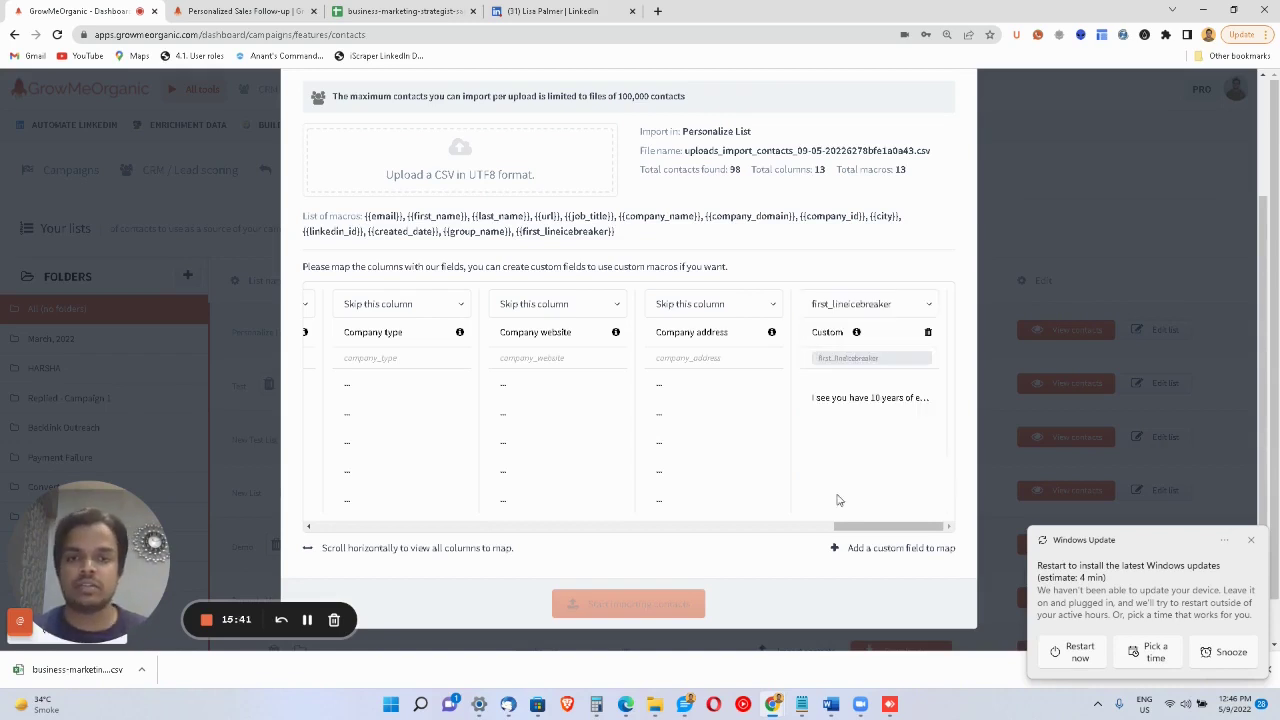
{"action": "left_click_drag", "start_coordinate": [830, 398], "coordinate": [930, 410]}
Map the Email, First name and Last name fields to email, first_name and last_name, and start importing the contacts.
{"action": "scroll", "coordinate": [551, 386], "scroll_direction": "left", "scroll_amount": 10}
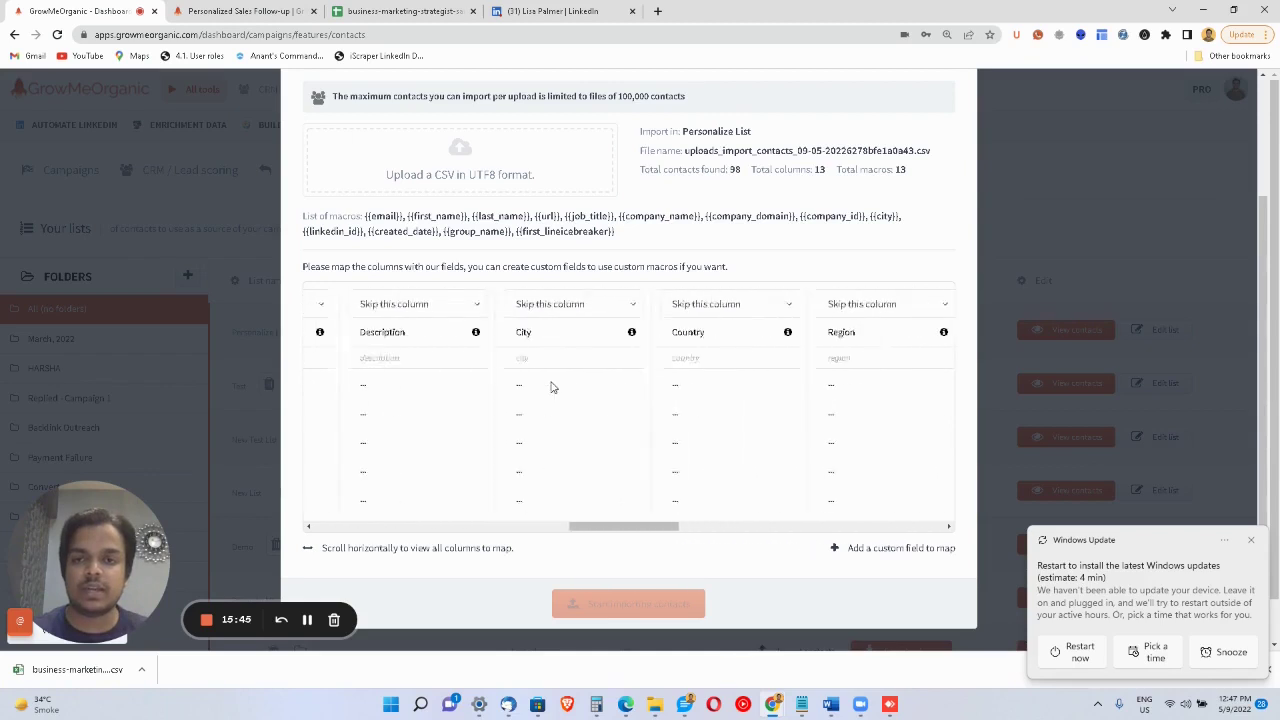
{"action": "left_click", "coordinate": [359, 306]}
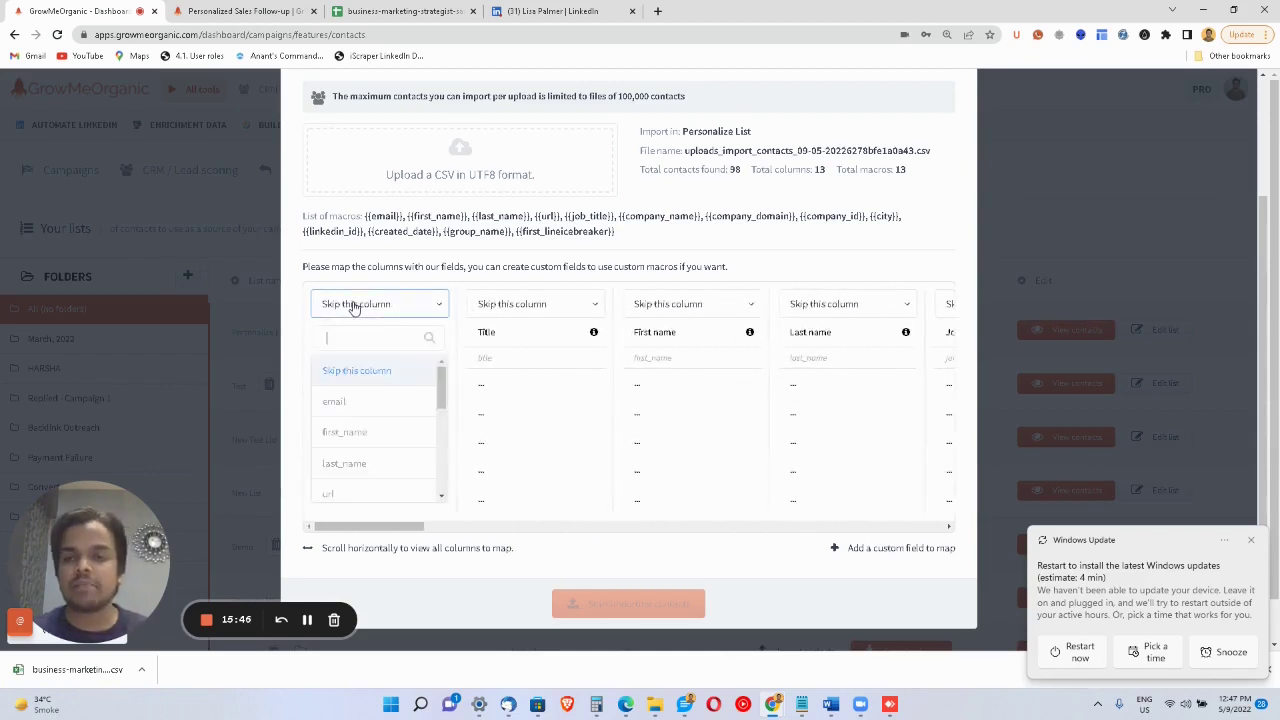
{"action": "left_click", "coordinate": [368, 406]}
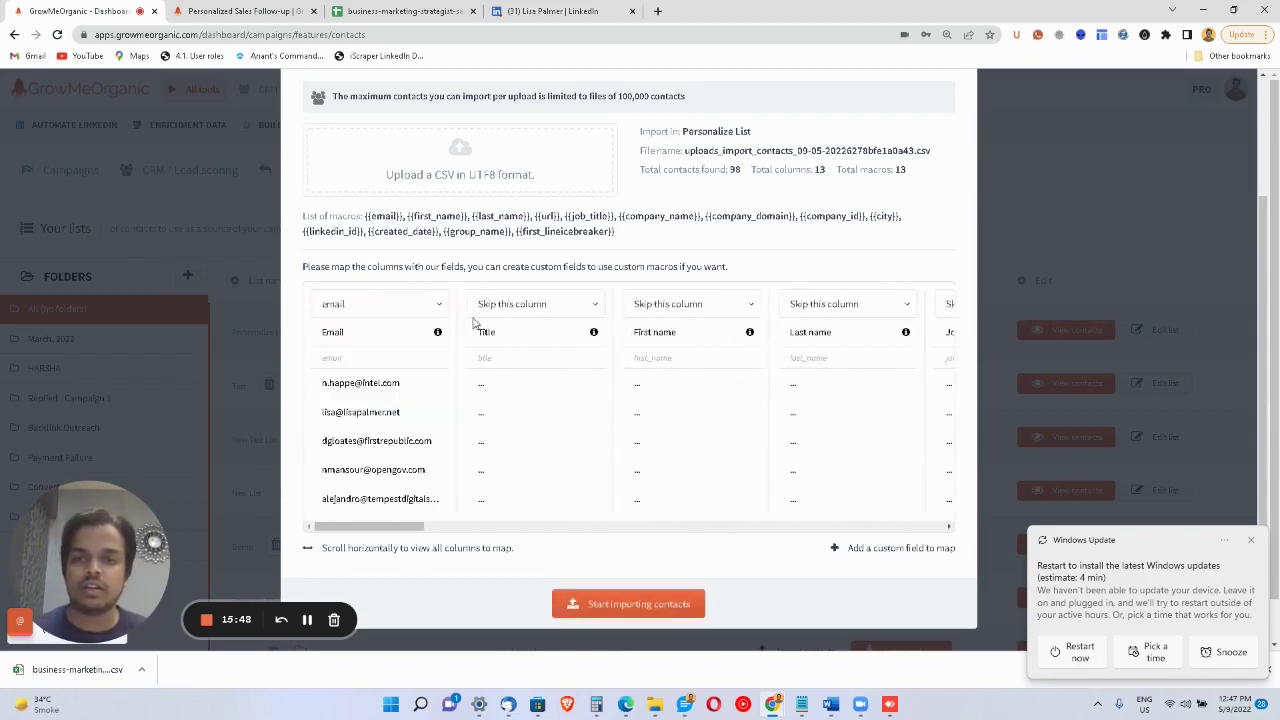
{"action": "left_click", "coordinate": [655, 310]}
{"action": "left_click", "coordinate": [660, 432]}
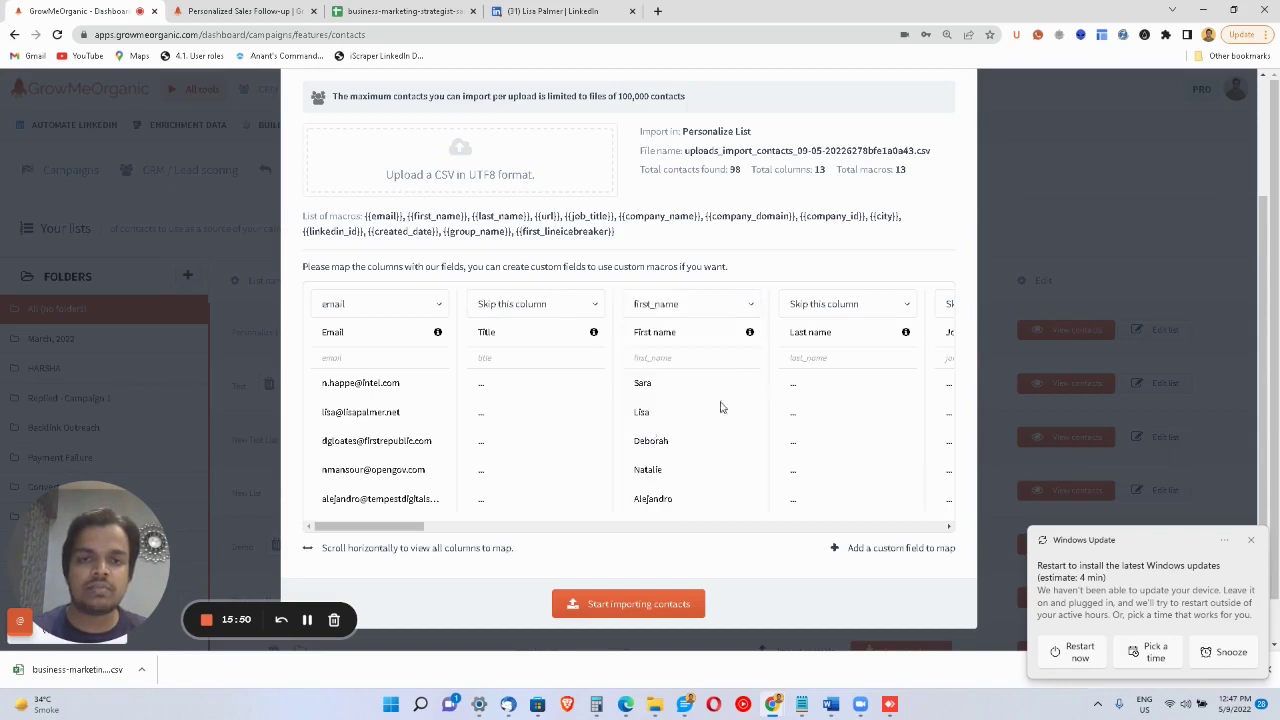
{"action": "left_click", "coordinate": [836, 308]}
{"action": "left_click", "coordinate": [812, 463]}
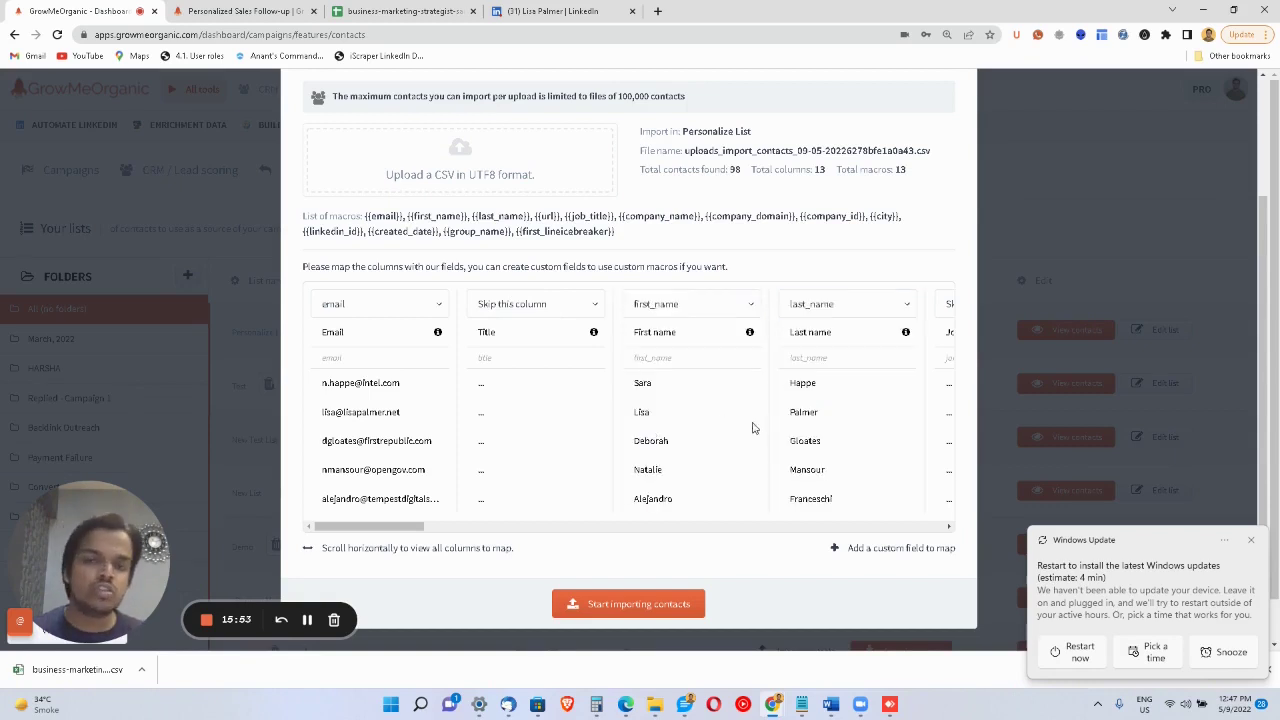
{"action": "left_click", "coordinate": [596, 605]}
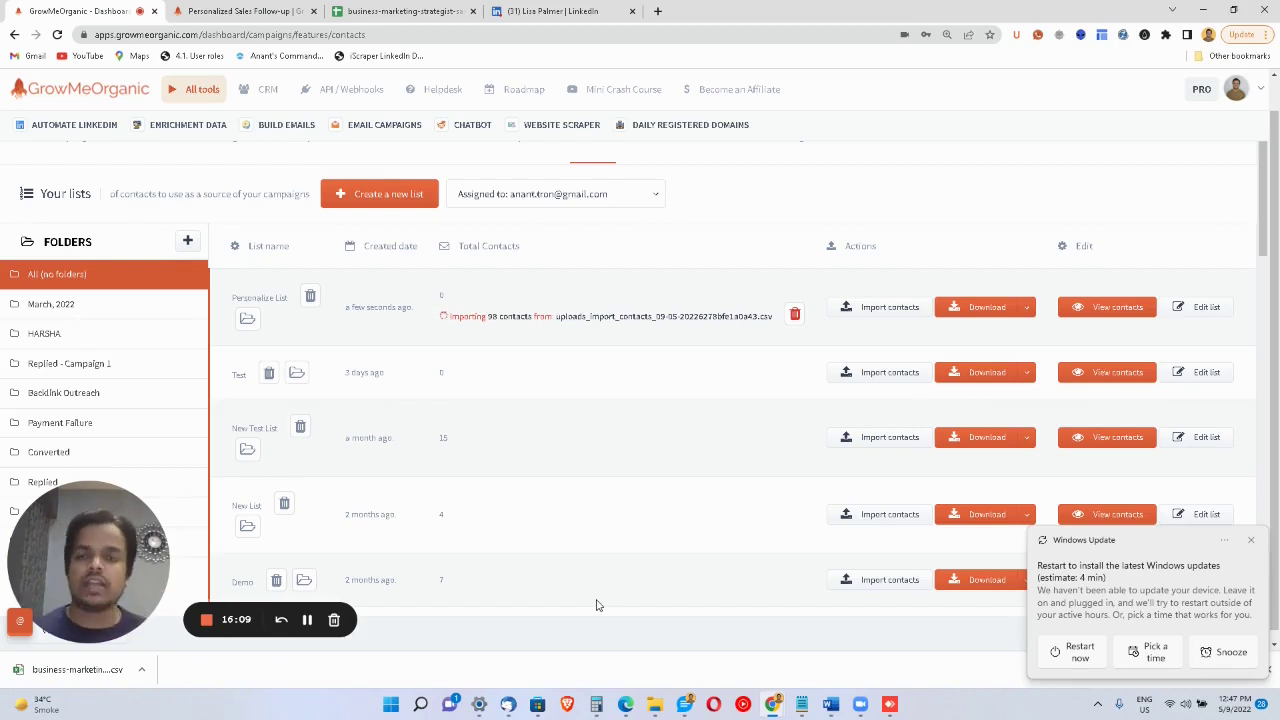
{"action": "scroll", "coordinate": [596, 604], "scroll_direction": "up", "scroll_amount": 1}
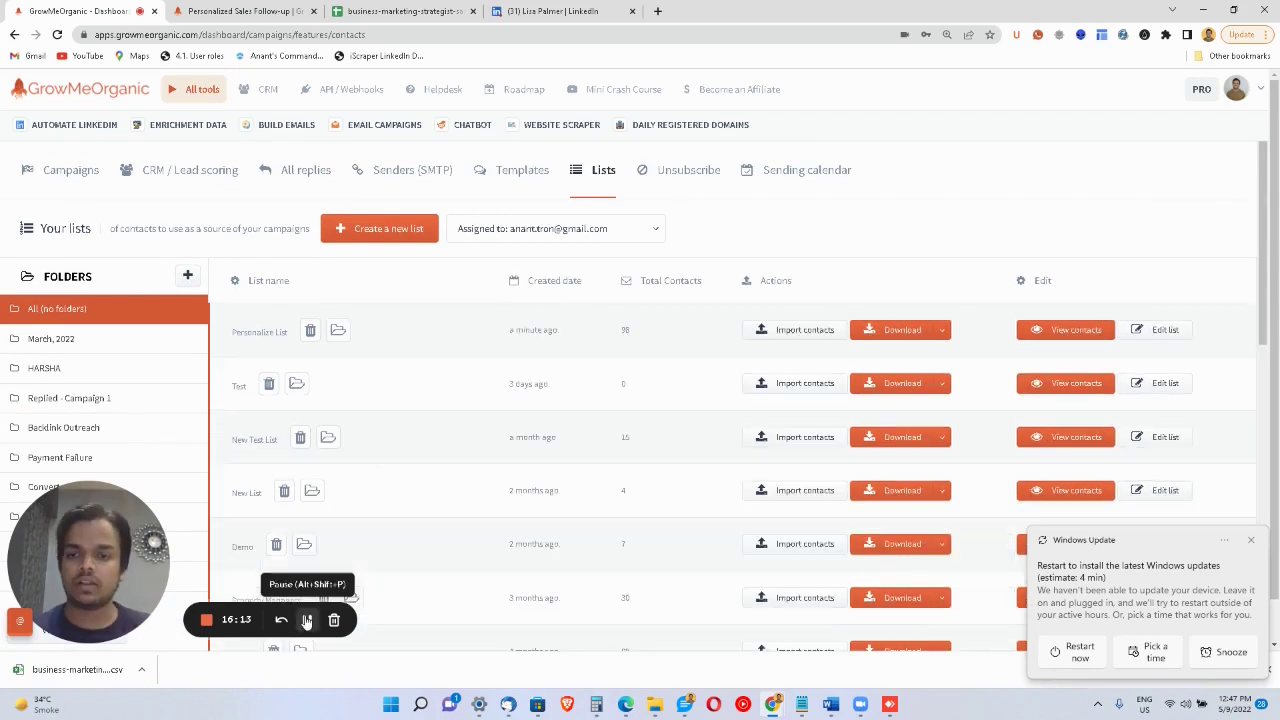
Go to the email templates, dismiss the Windows Update notice and clone the Marketing Outreach template.
{"action": "left_click", "coordinate": [522, 190]}
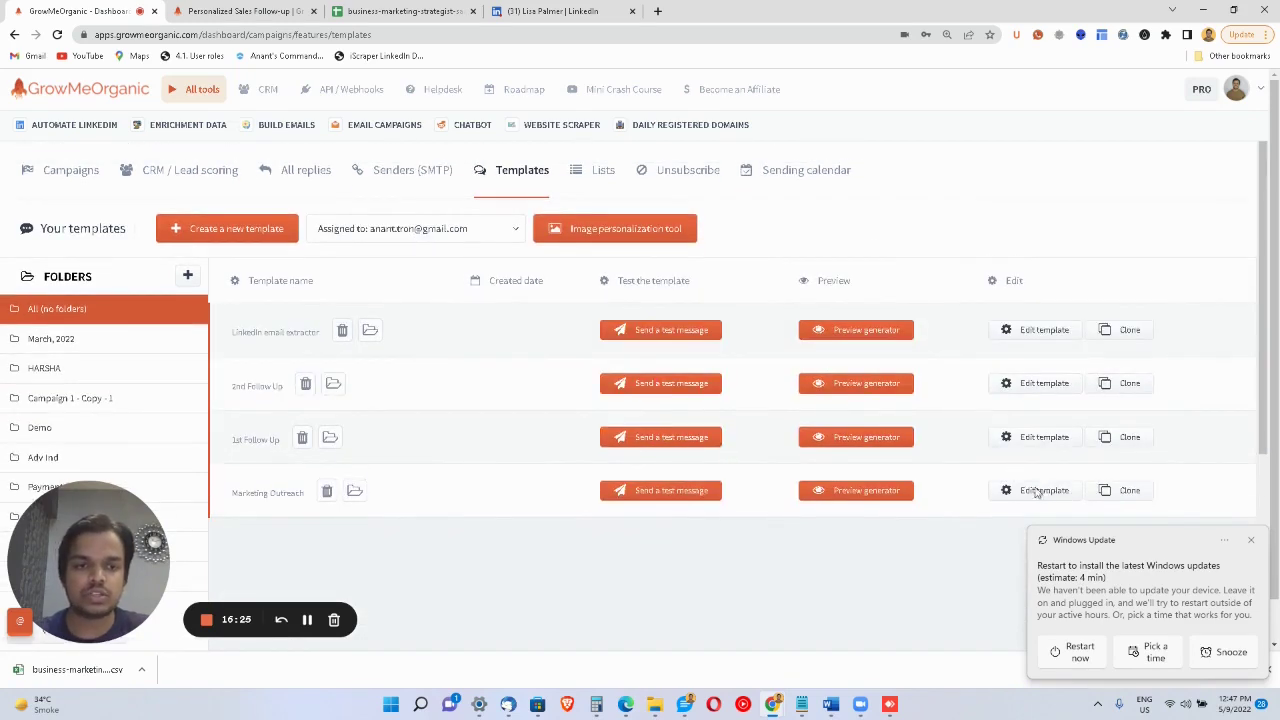
{"action": "left_click", "coordinate": [1252, 545]}
{"action": "left_click", "coordinate": [1027, 490]}
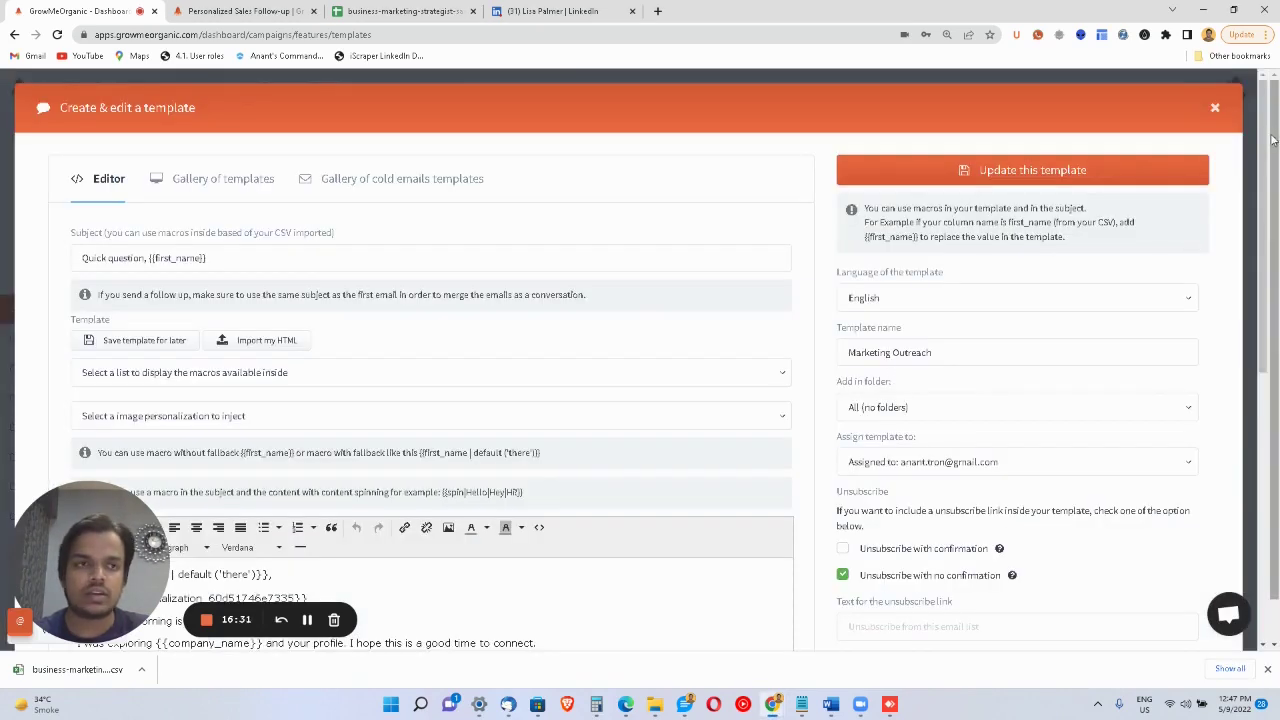
{"action": "left_click", "coordinate": [1216, 110]}
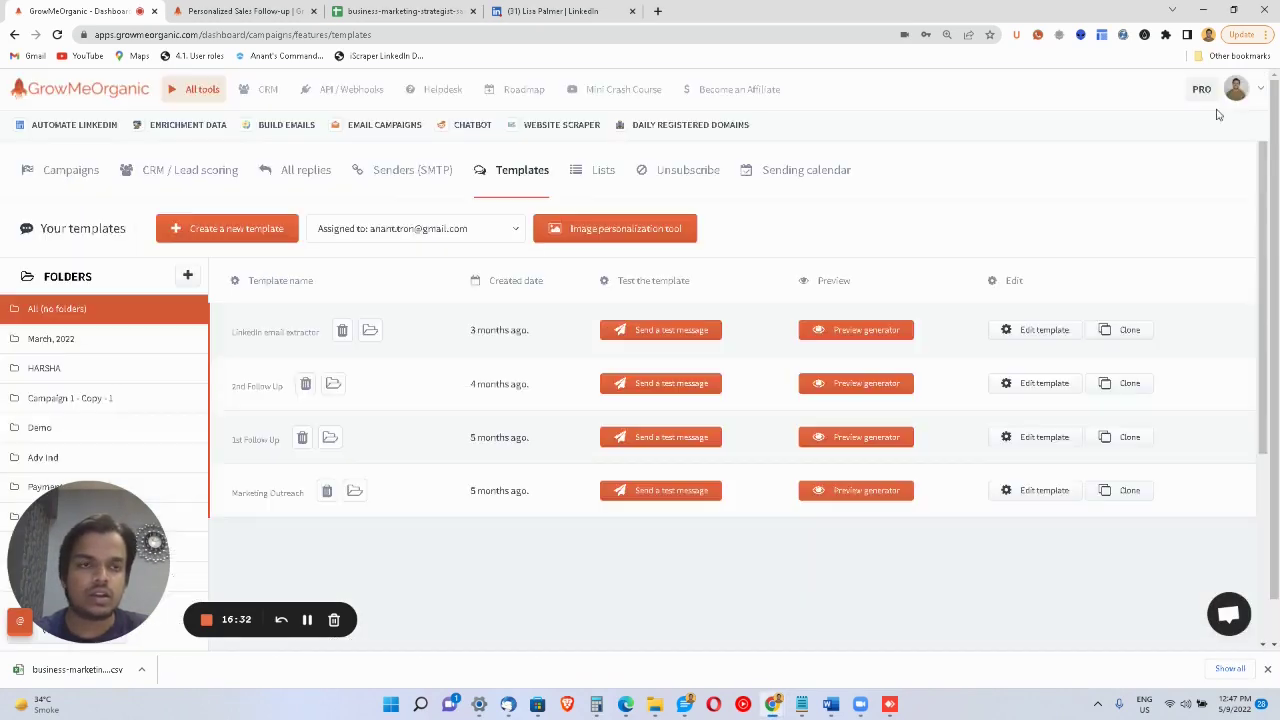
{"action": "left_click", "coordinate": [1130, 491]}
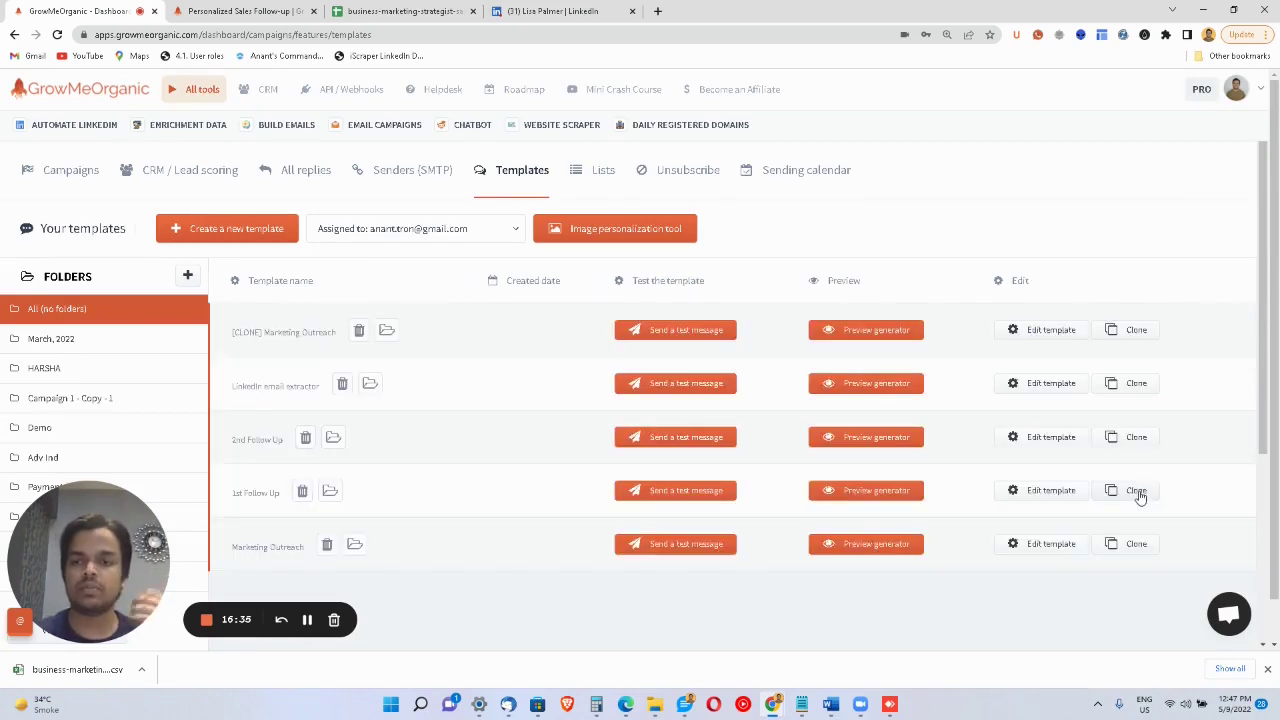
Open the cloned Marketing Outreach template for editing and delete all body text below the image personalization macro.
{"action": "left_click", "coordinate": [1034, 331]}
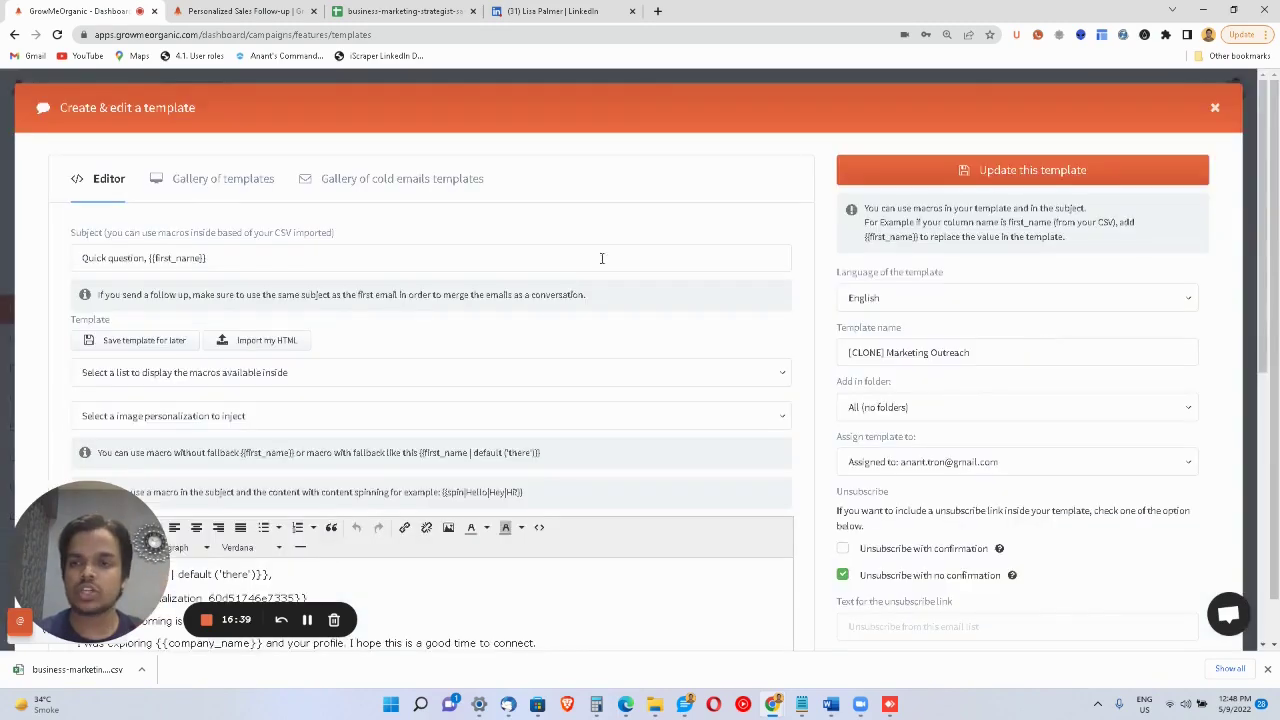
{"action": "scroll", "coordinate": [556, 323], "scroll_direction": "down", "scroll_amount": 3}
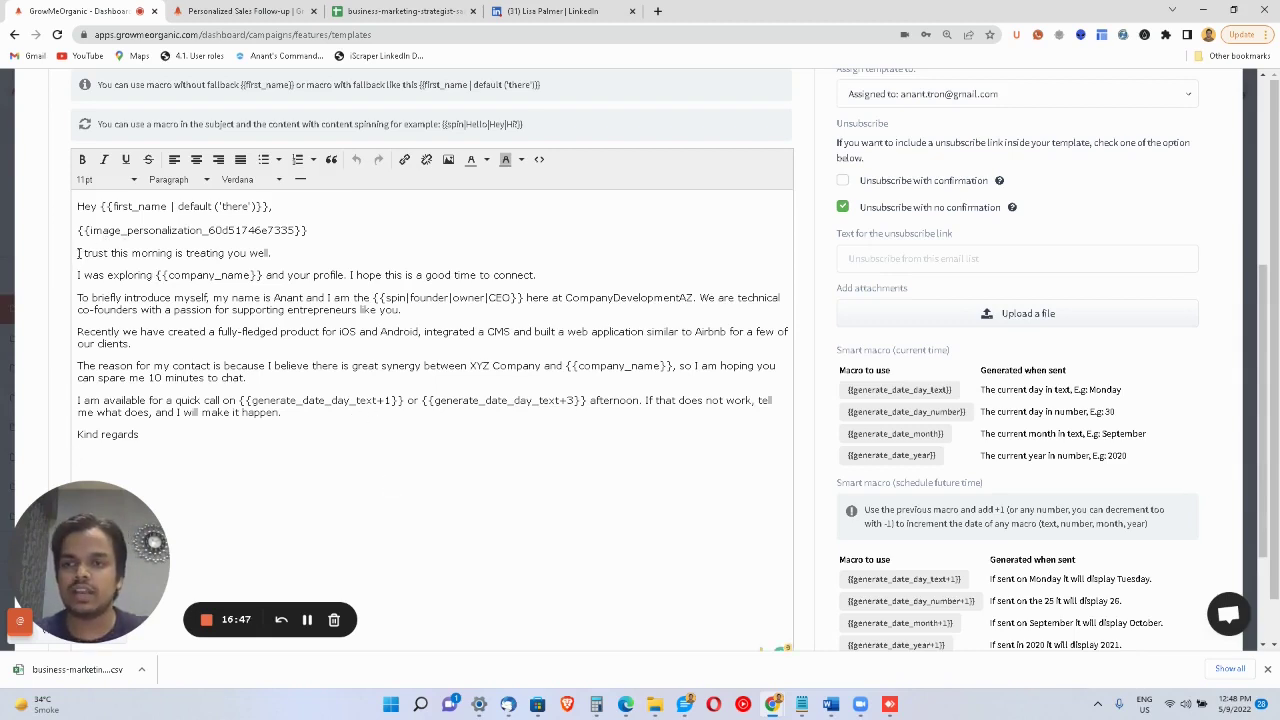
{"action": "left_click_drag", "start_coordinate": [78, 253], "coordinate": [233, 500]}
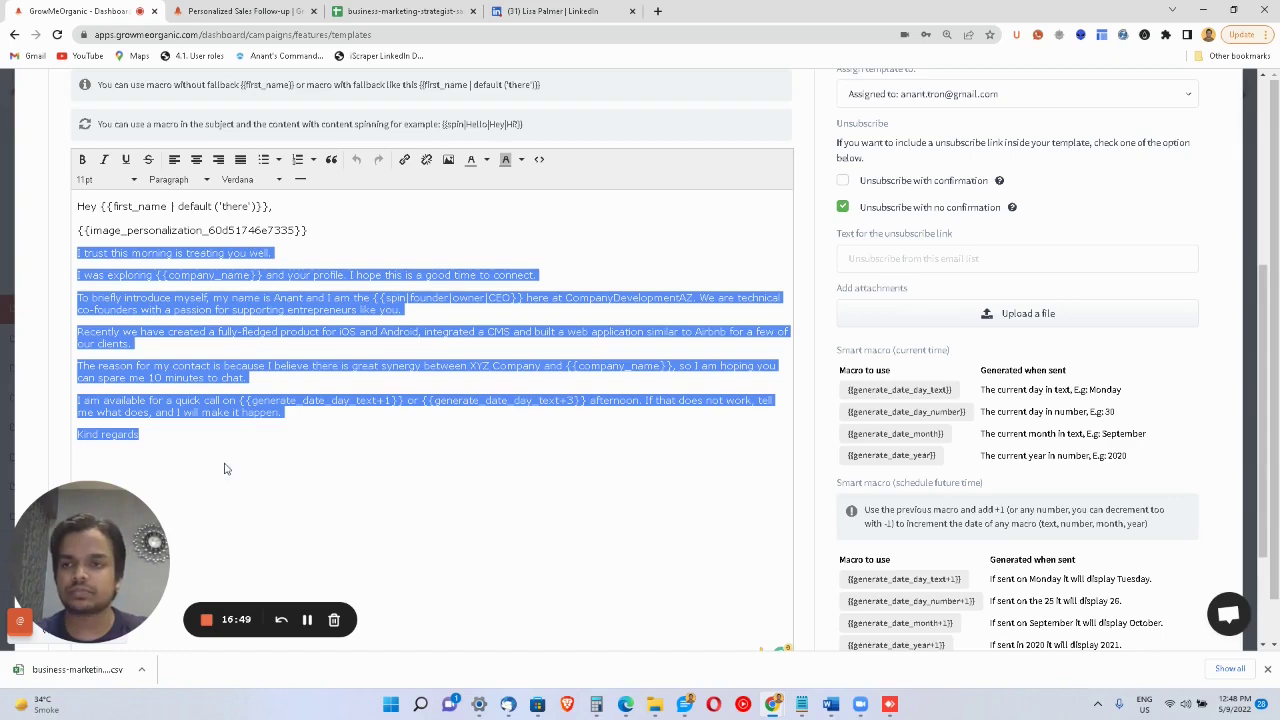
{"action": "key", "text": "BackSpace"}
Insert the first_lineicebreaker macro from Personalize List below the image personalization macro and save the template.
{"action": "scroll", "coordinate": [117, 477], "scroll_direction": "up", "scroll_amount": 2}
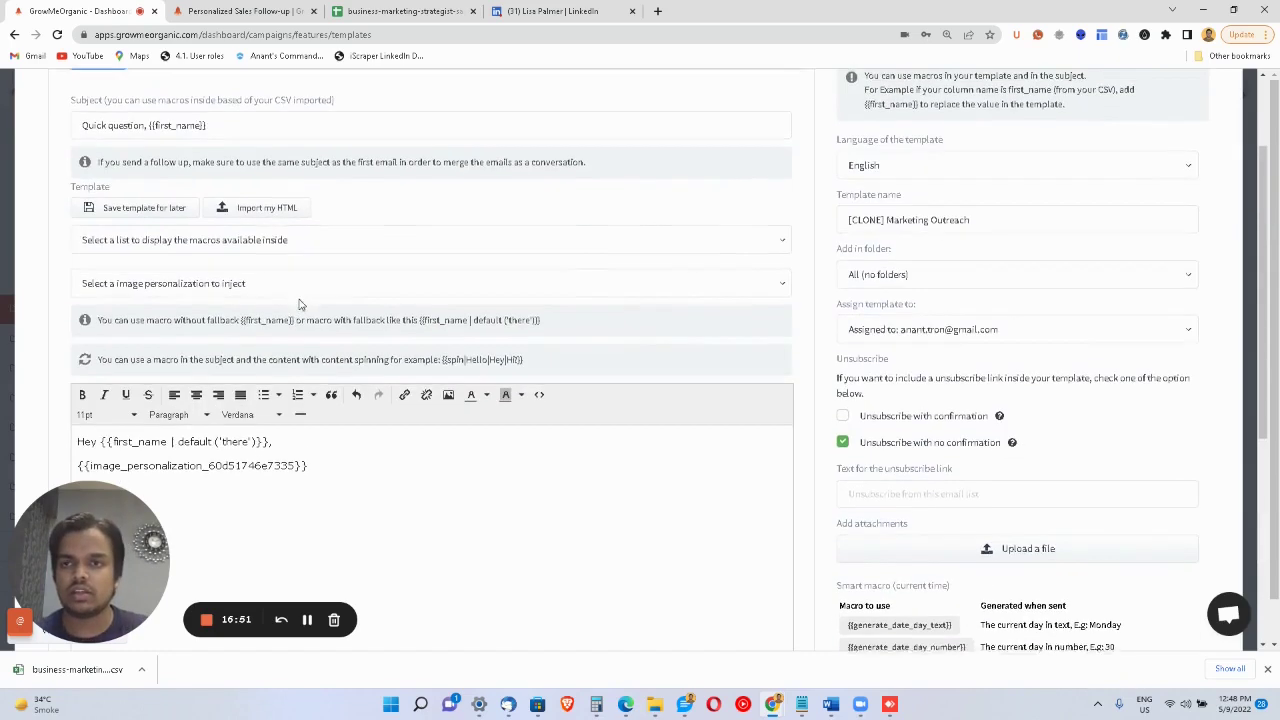
{"action": "left_click", "coordinate": [339, 251]}
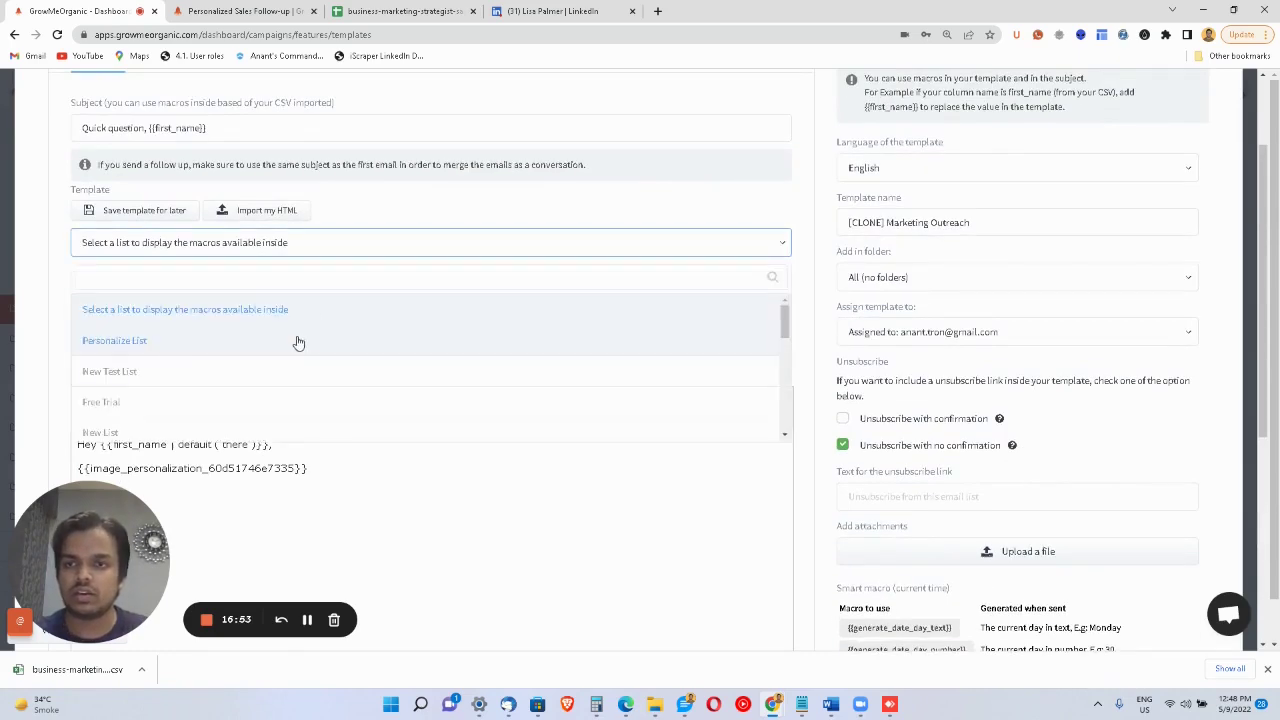
{"action": "left_click", "coordinate": [294, 340]}
{"action": "left_click", "coordinate": [334, 277]}
{"action": "scroll", "coordinate": [180, 343], "scroll_direction": "down", "scroll_amount": 2}
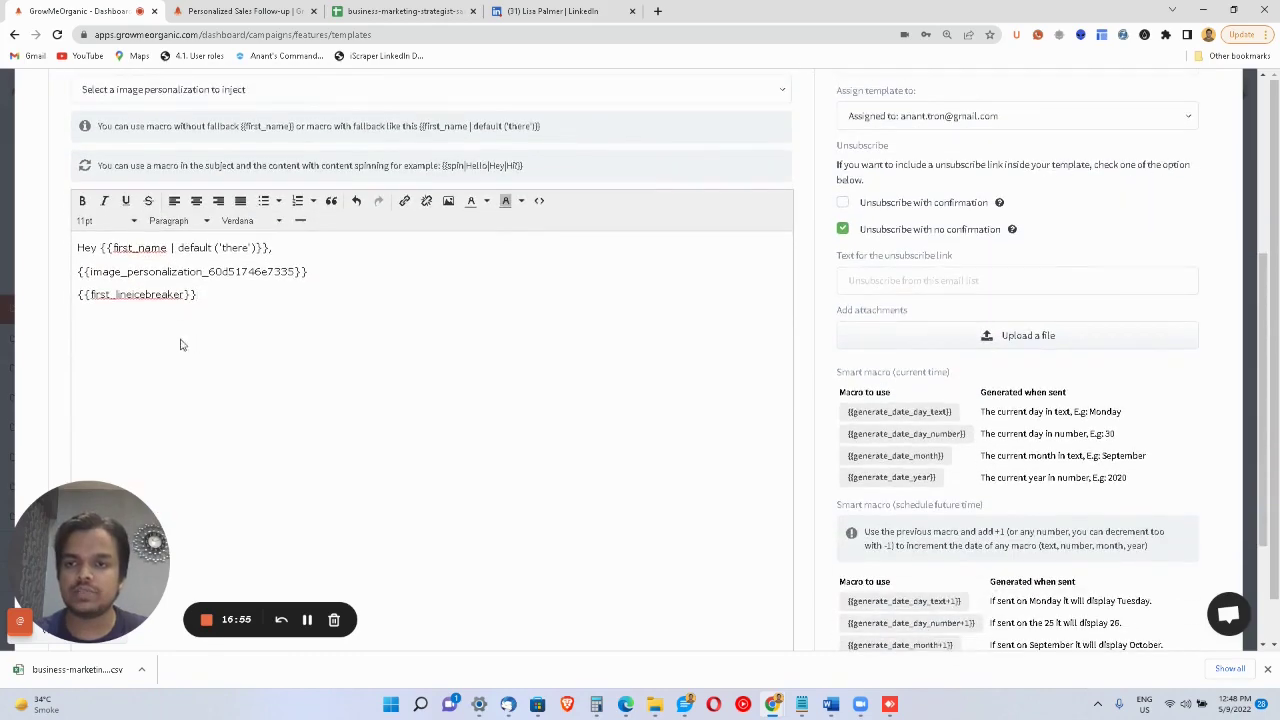
{"action": "scroll", "coordinate": [363, 380], "scroll_direction": "down", "scroll_amount": 2}
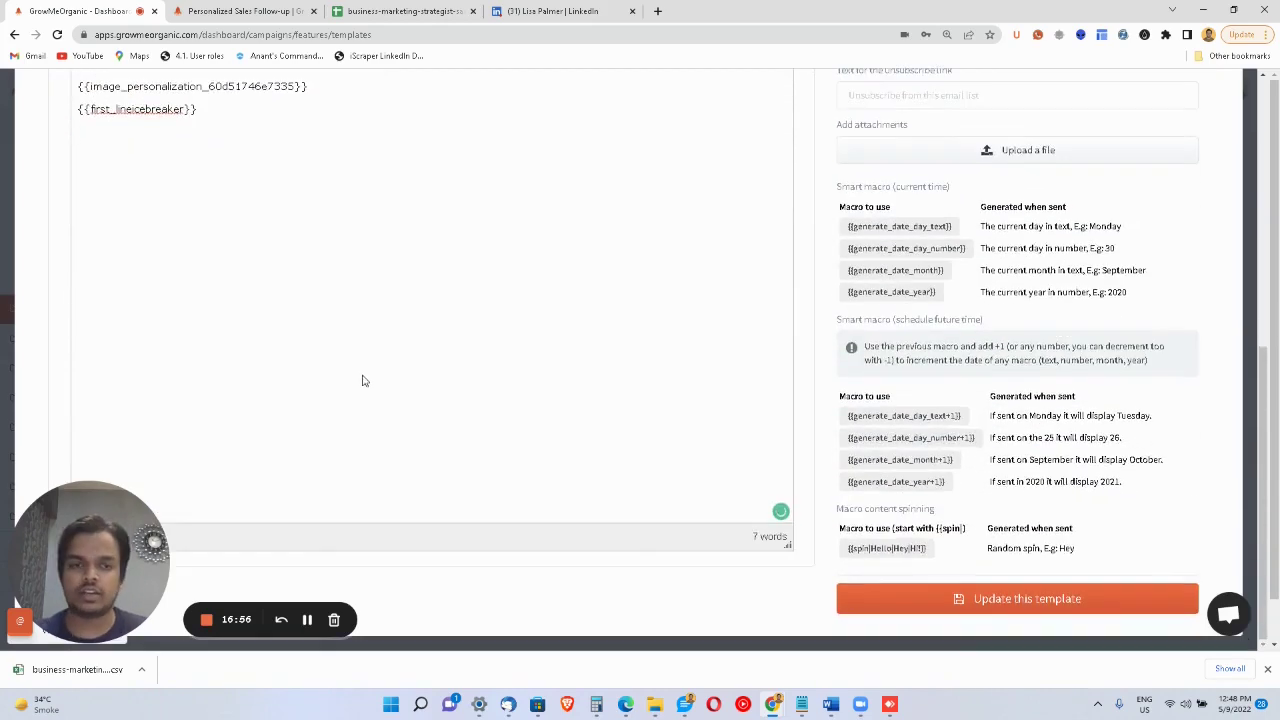
{"action": "left_click", "coordinate": [980, 605]}
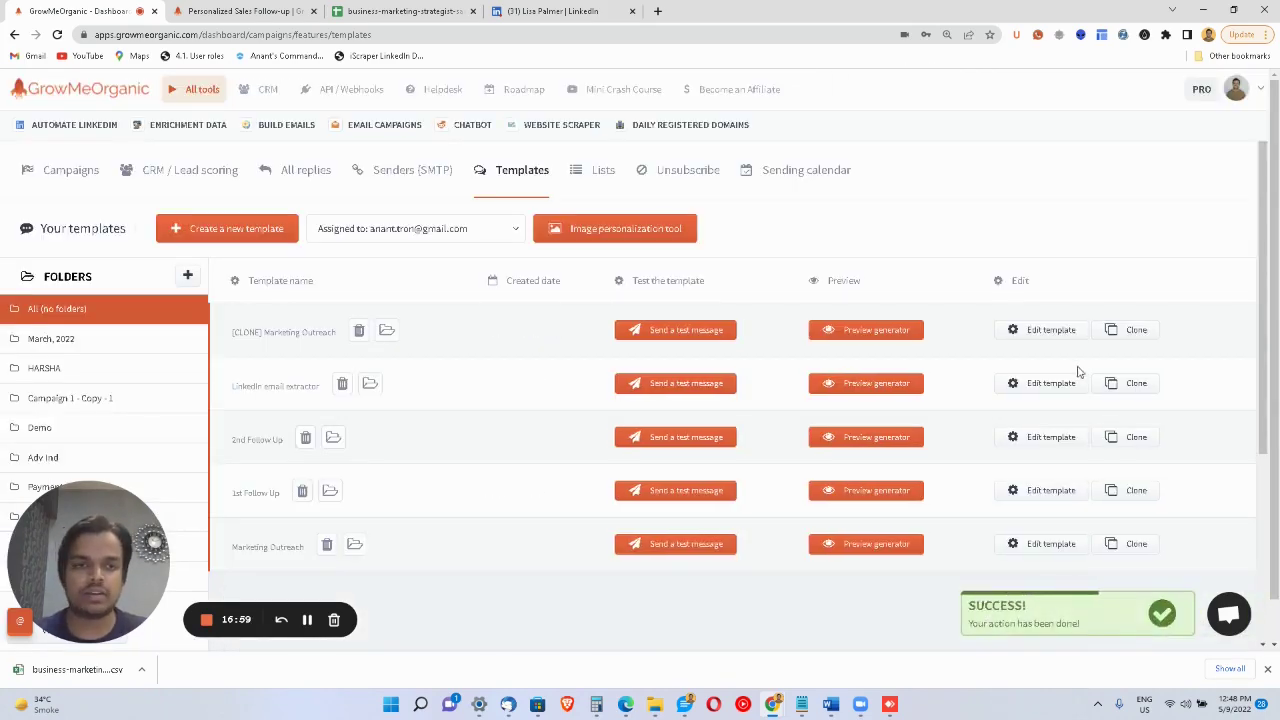
Generate previews of the cloned Marketing Outreach template using Personalize List as the source.
{"action": "left_click", "coordinate": [910, 330]}
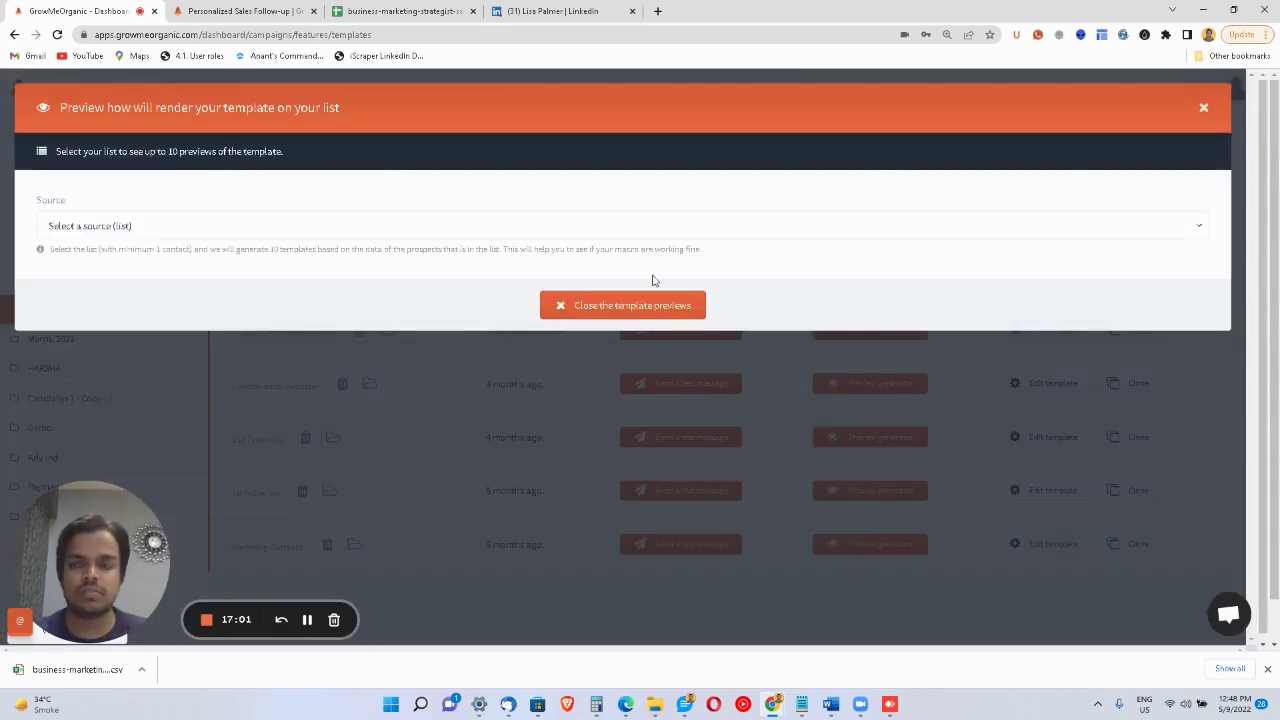
{"action": "left_click", "coordinate": [634, 228]}
{"action": "left_click", "coordinate": [475, 314]}
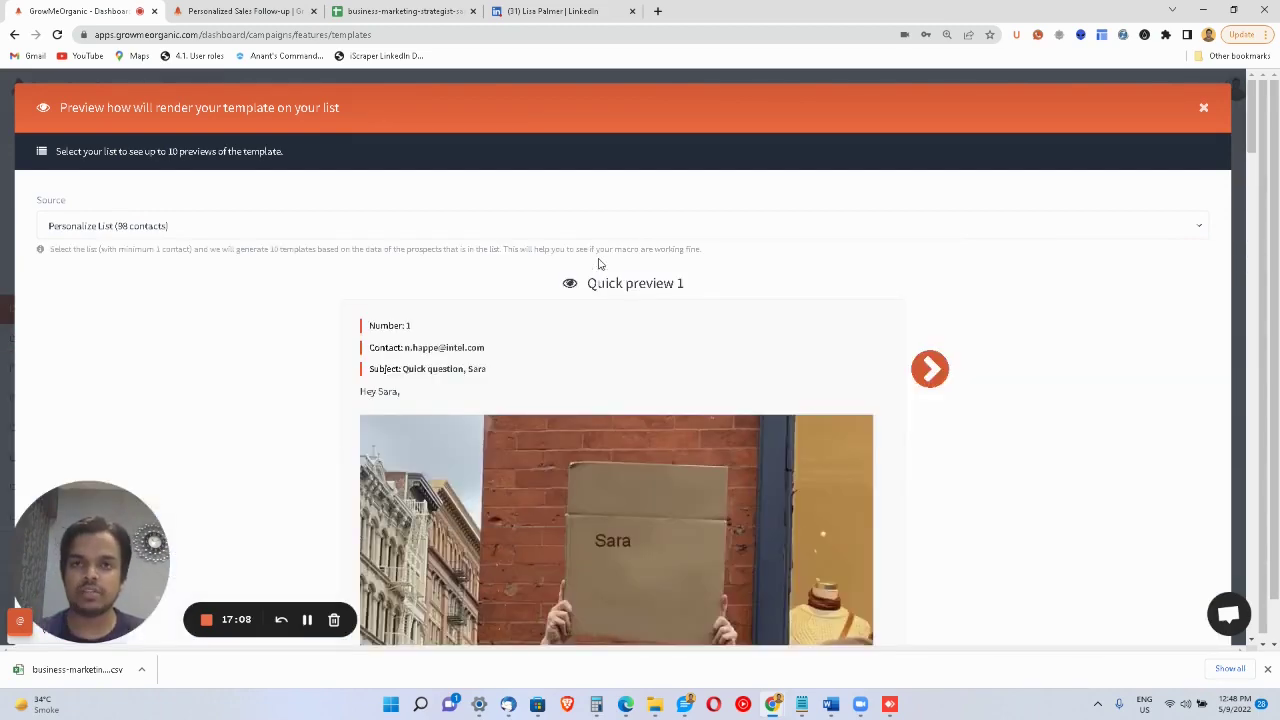
Check the spreadsheet's icebreaker column, and examine the icebreaker line below the image in the second contact's generated template preview.
{"action": "left_click", "coordinate": [400, 11]}
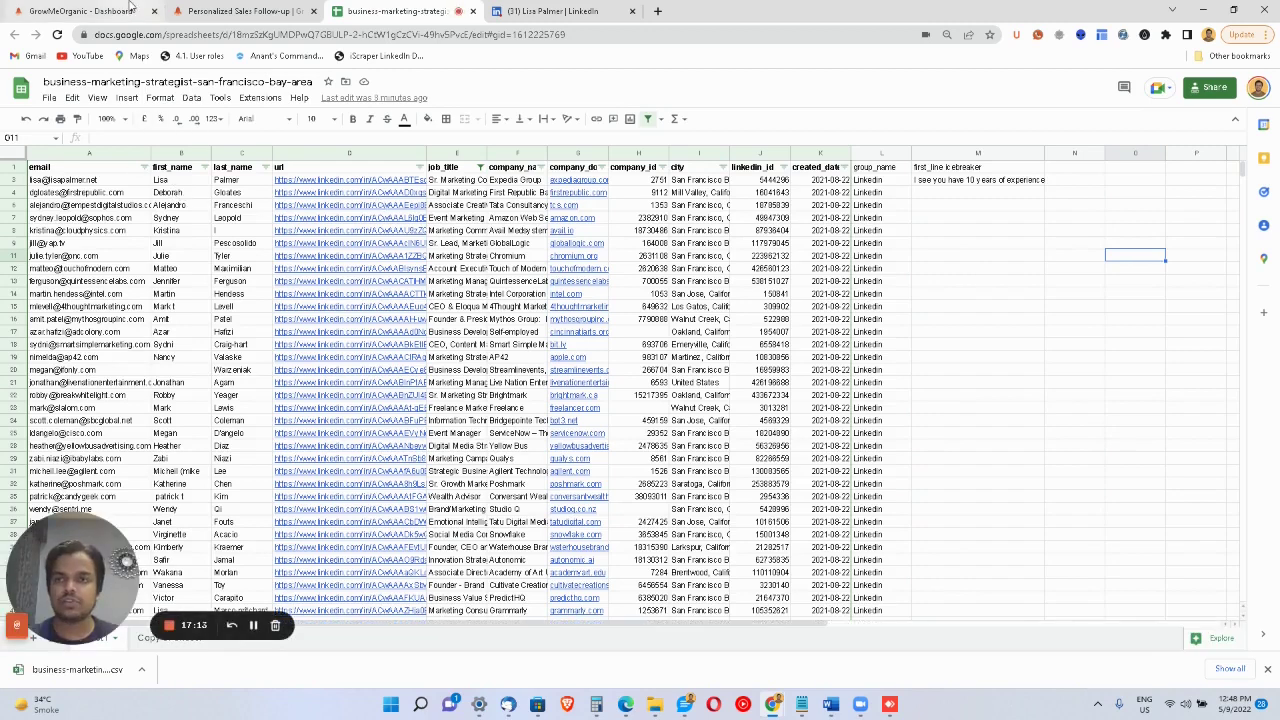
{"action": "left_click", "coordinate": [225, 10]}
{"action": "left_click", "coordinate": [95, 10]}
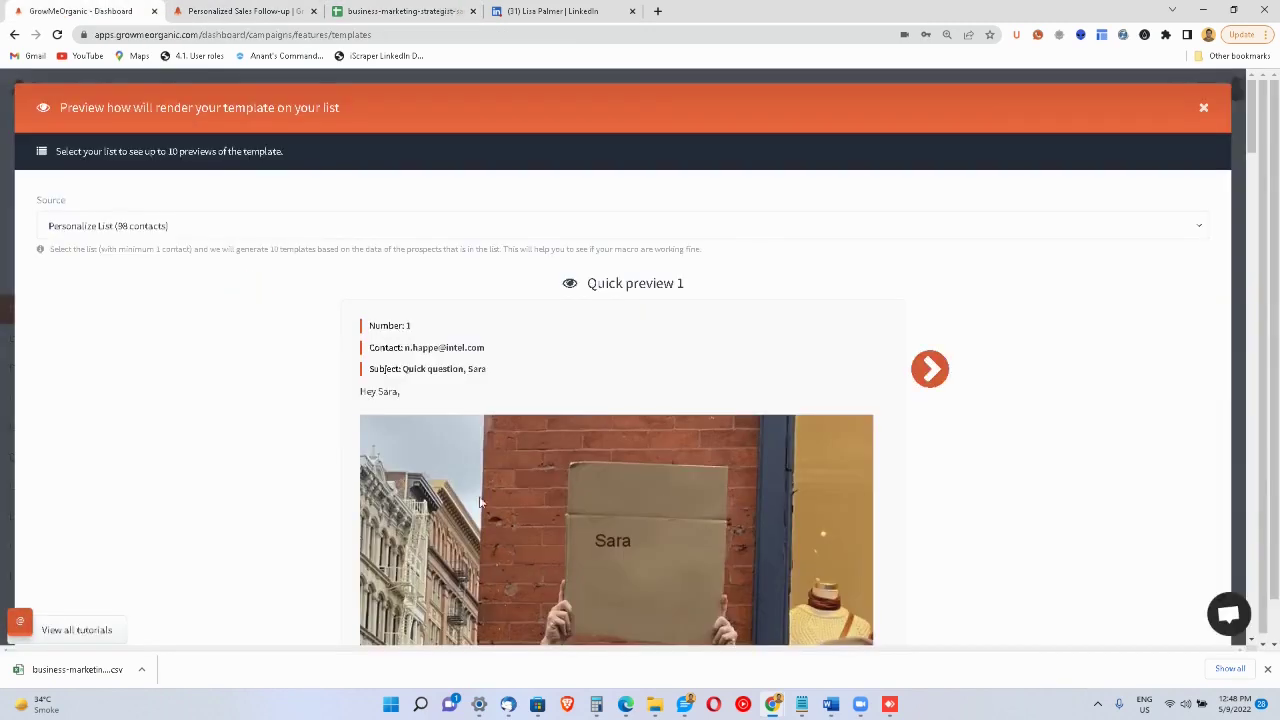
{"action": "scroll", "coordinate": [481, 506], "scroll_direction": "down", "scroll_amount": 6}
{"action": "scroll", "coordinate": [481, 510], "scroll_direction": "down", "scroll_amount": 1}
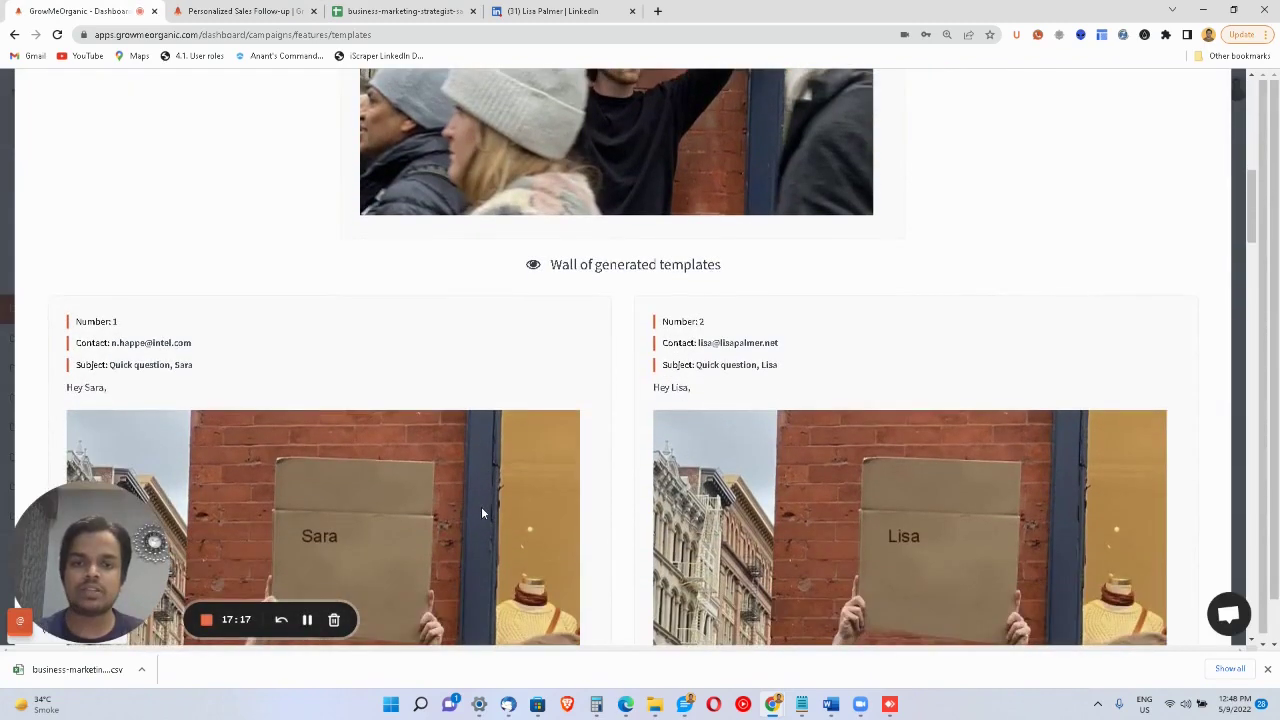
{"action": "scroll", "coordinate": [673, 400], "scroll_direction": "down", "scroll_amount": 2}
{"action": "scroll", "coordinate": [673, 398], "scroll_direction": "down", "scroll_amount": 3}
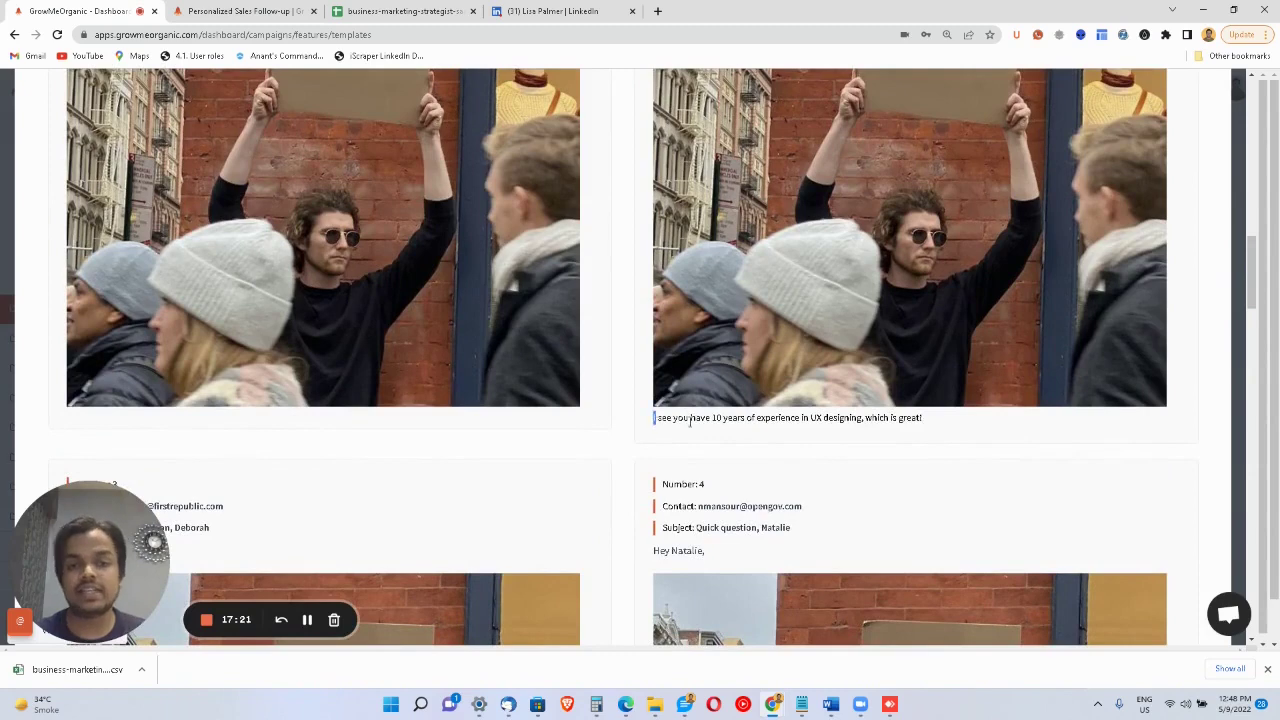
{"action": "left_click_drag", "start_coordinate": [655, 421], "coordinate": [860, 419]}
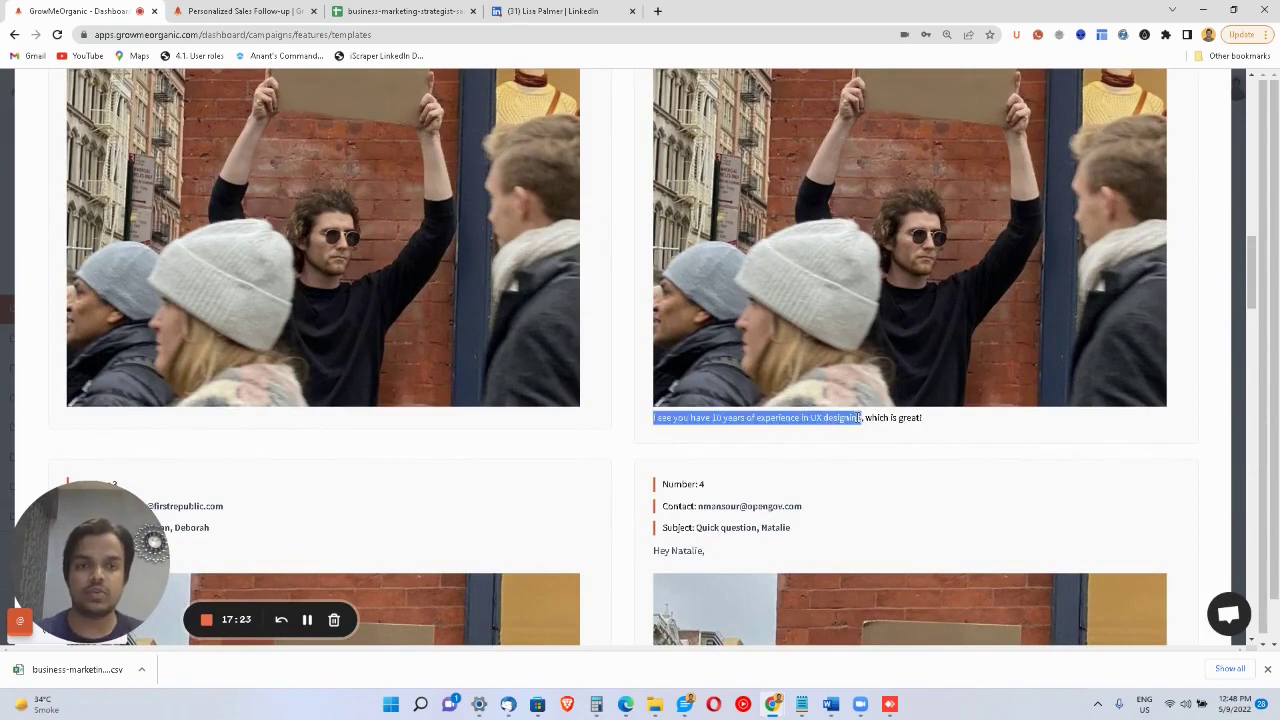